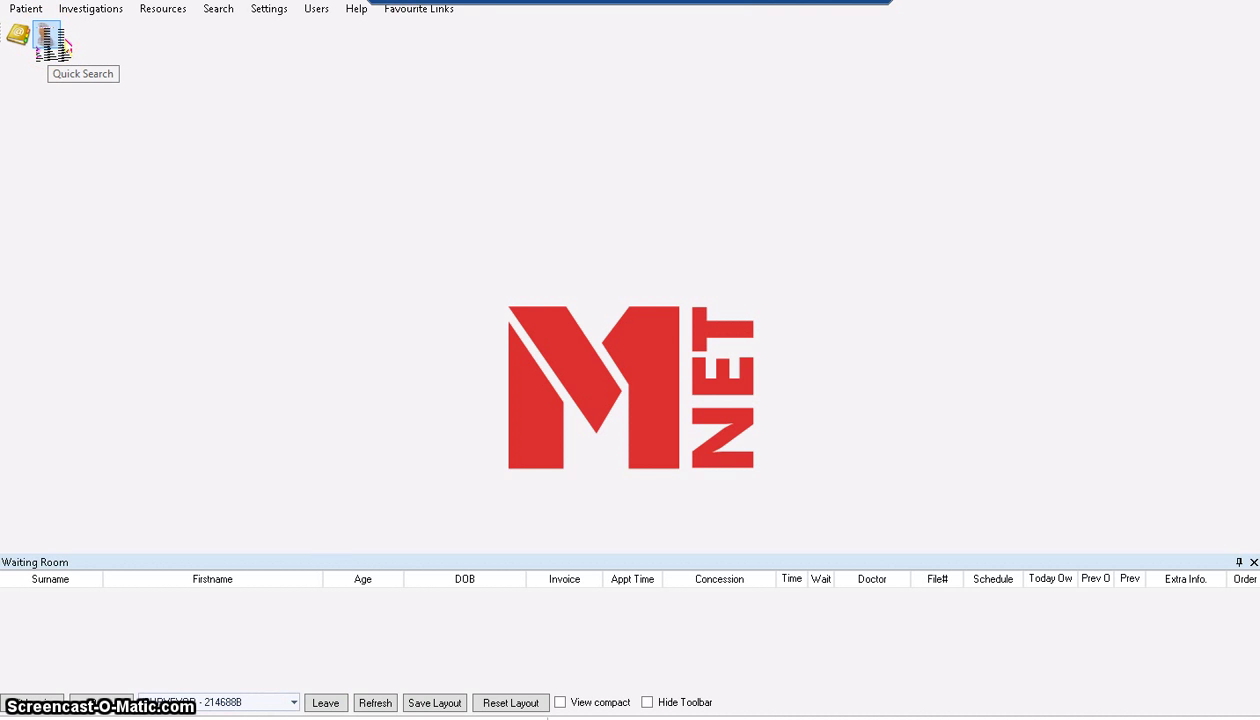
Step: Find patients matching "test", open the 34-year-old test patient's record without continuing today's existing notes, and show the progress notes
click(46, 40)
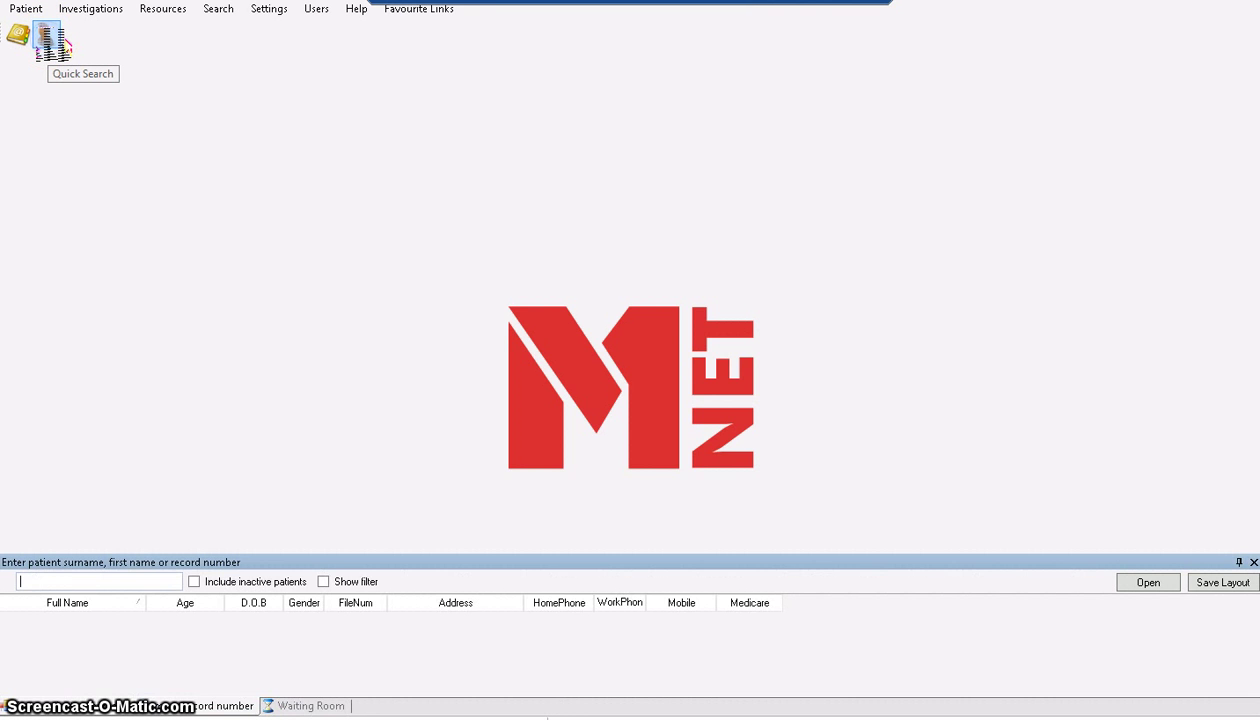
text(te)
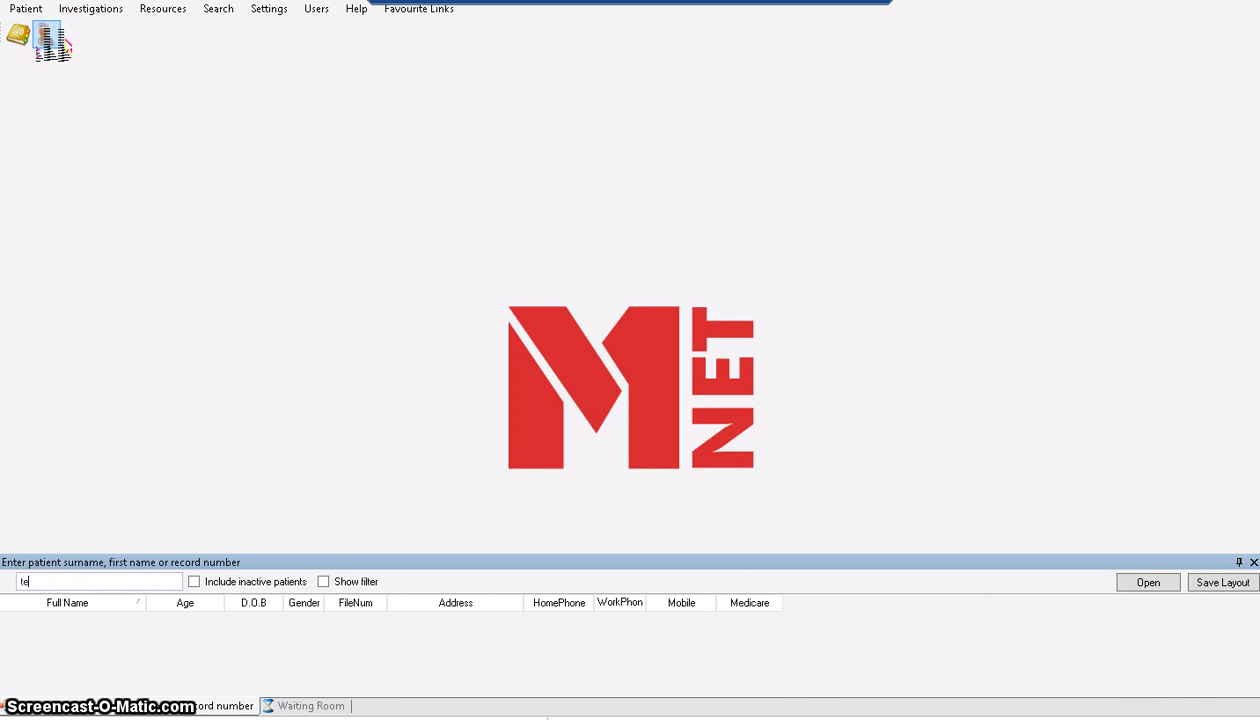
key(Return)
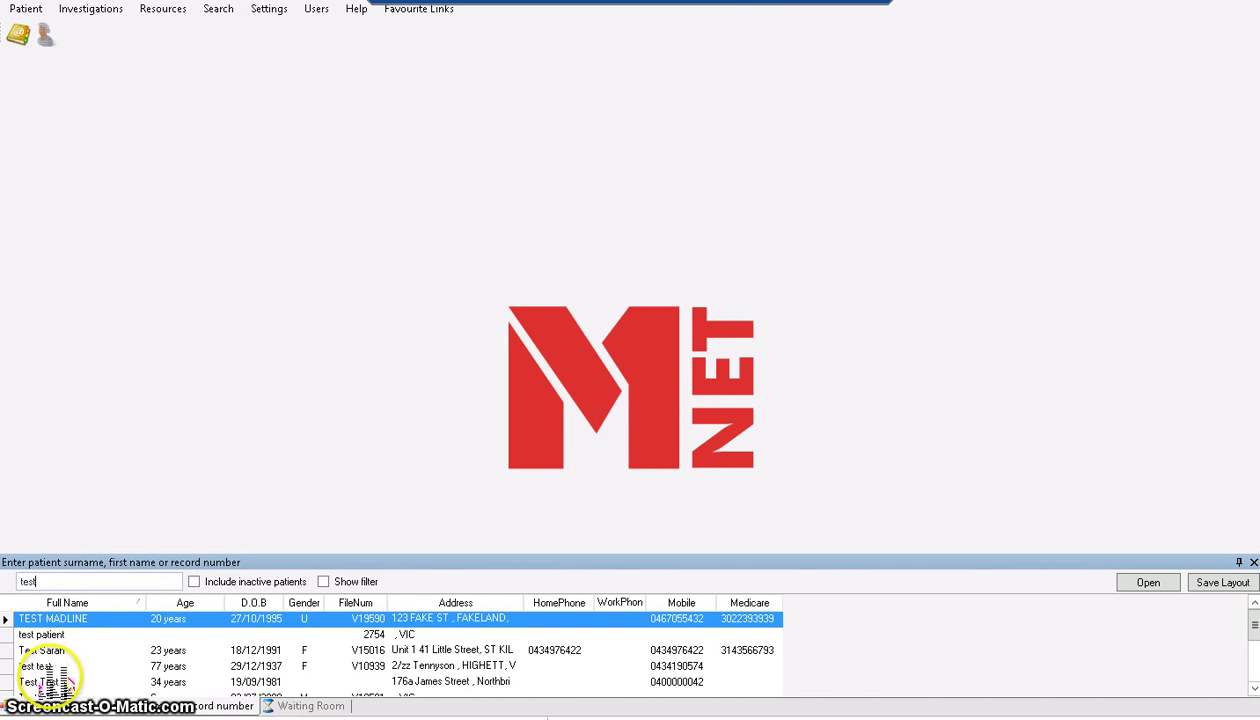
click(62, 682)
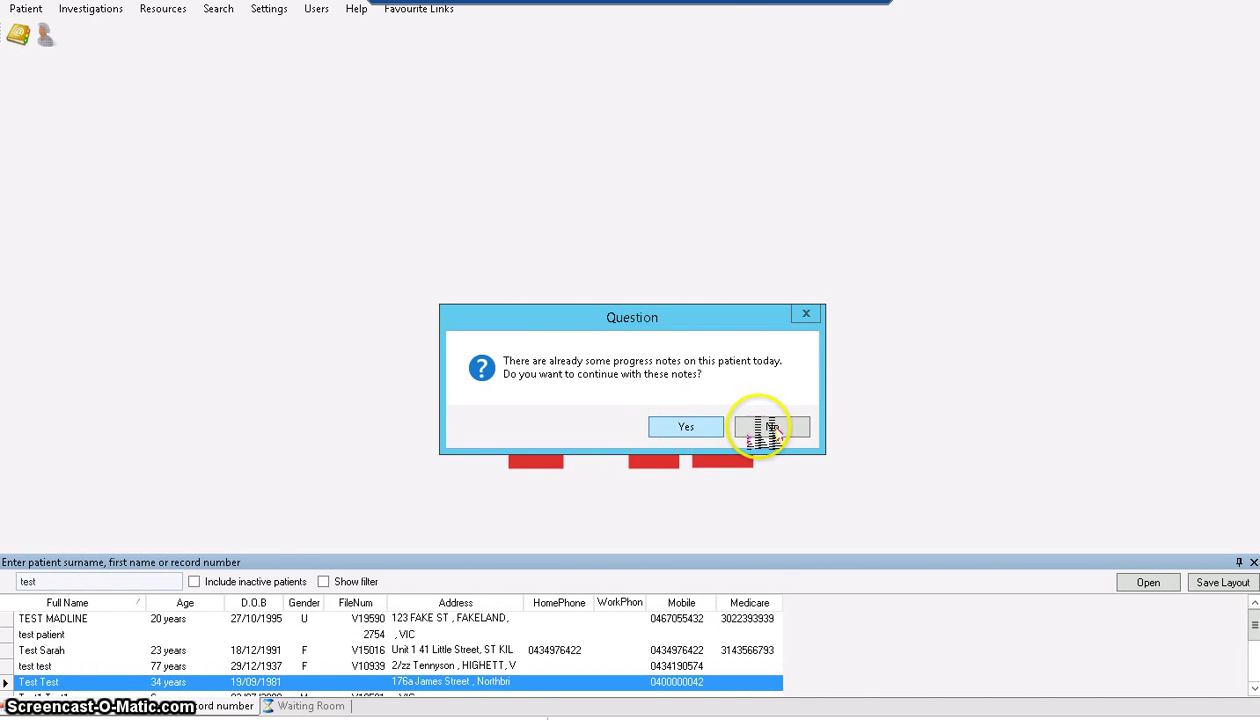
click(759, 427)
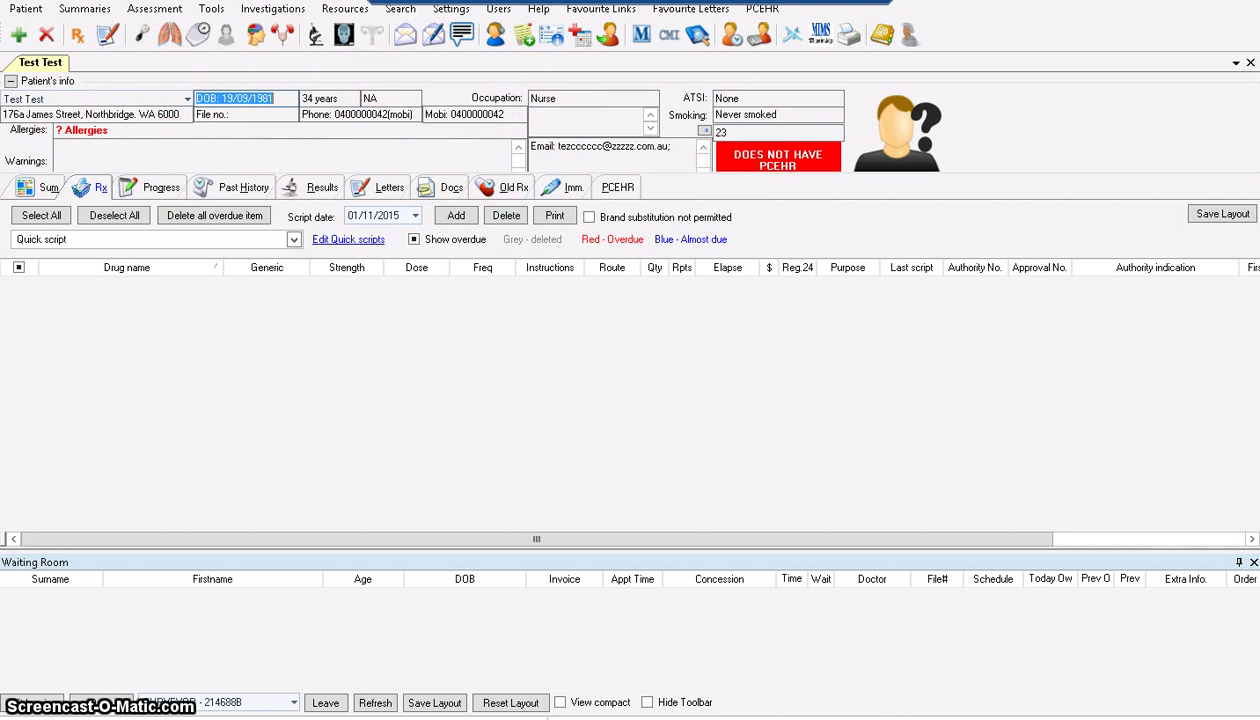
click(150, 190)
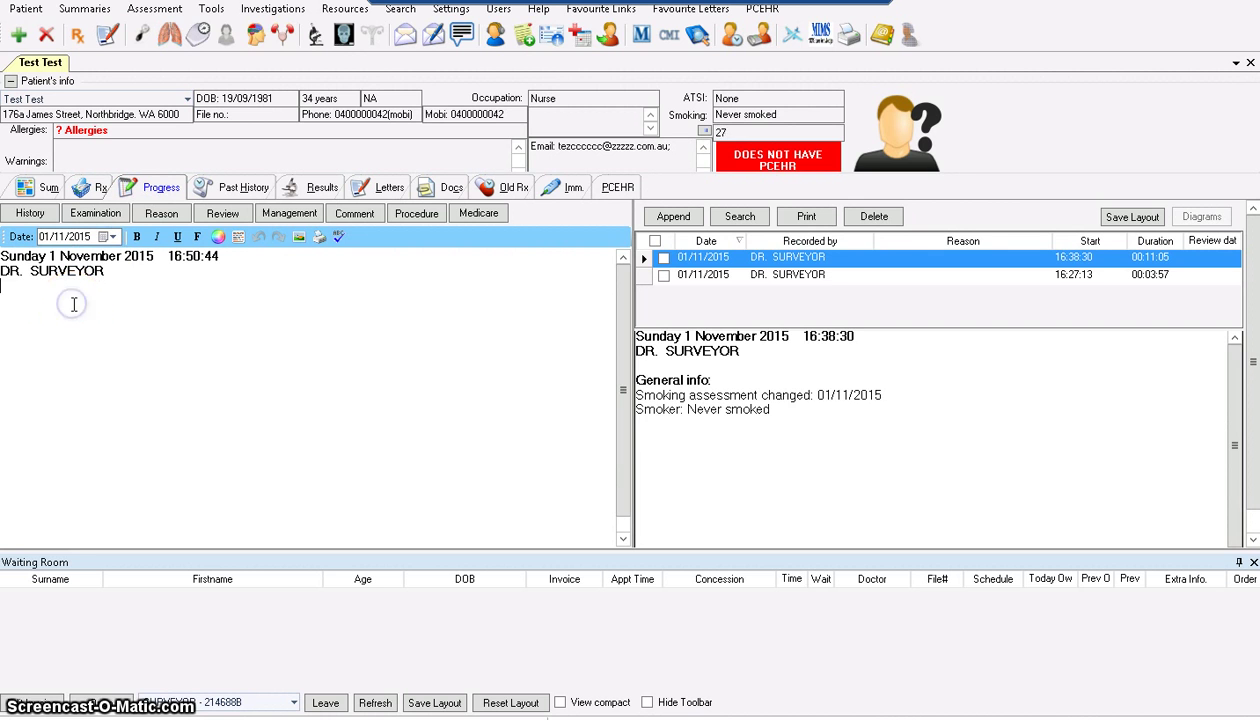
text(fsdaffqwefewfewfe)
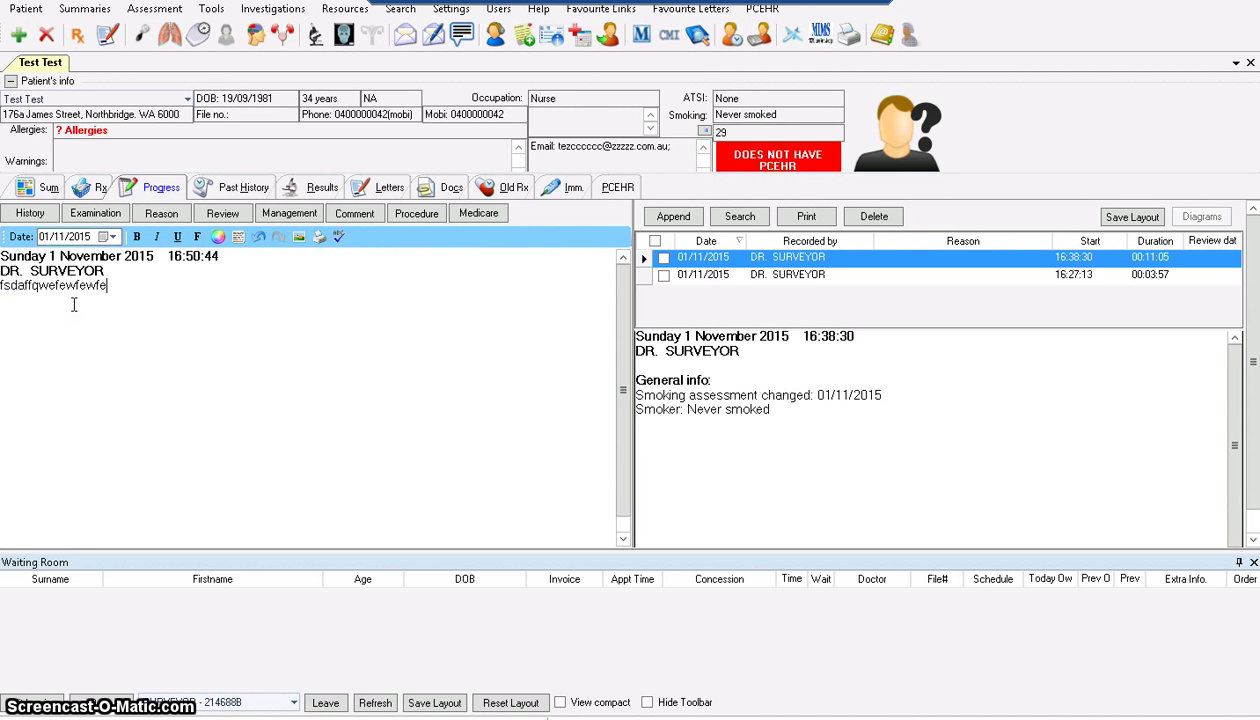
key(BackSpace)
key(BackSpace)
key(BackSpace)
key(BackSpace)
key(BackSpace)
key(BackSpace)
key(BackSpace)
key(BackSpace)
key(BackSpace)
key(BackSpace)
key(BackSpace)
key(BackSpace)
key(BackSpace)
key(BackSpace)
key(BackSpace)
key(BackSpace)
key(BackSpace)
key(BackSpace)
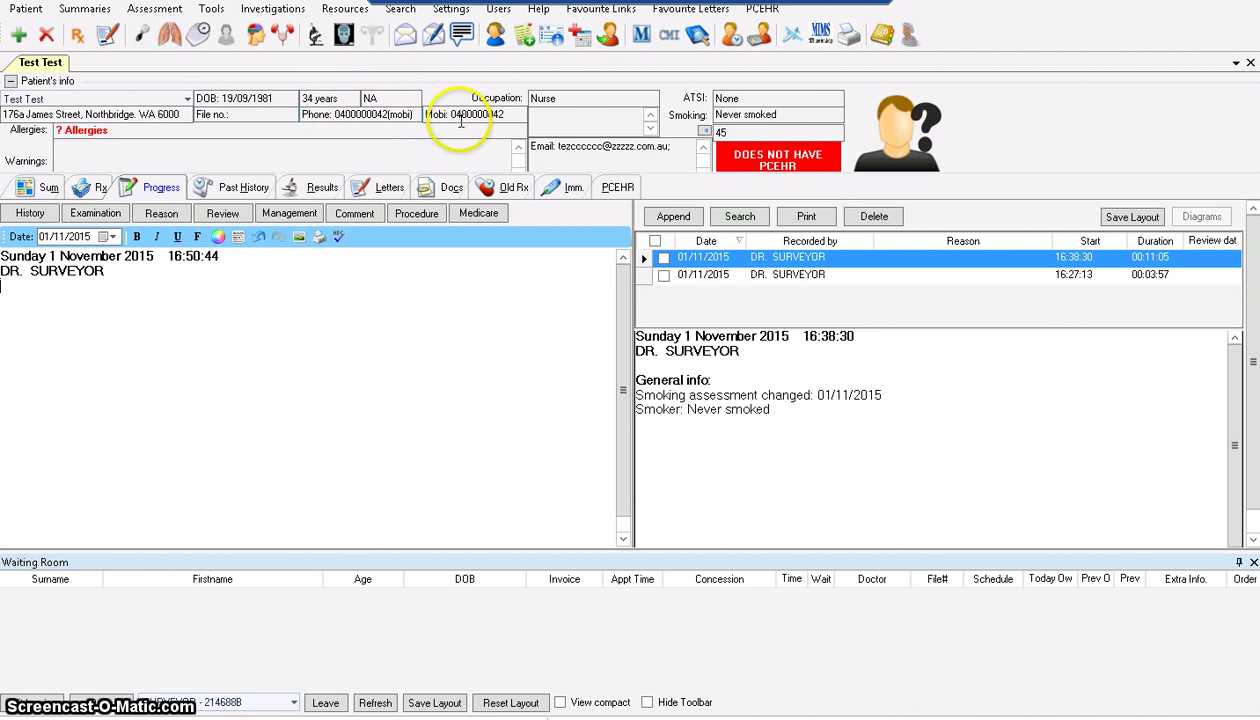
Step: Change the patient's occupation to "Nurse practitioner" in the patient details and save it
click(595, 98)
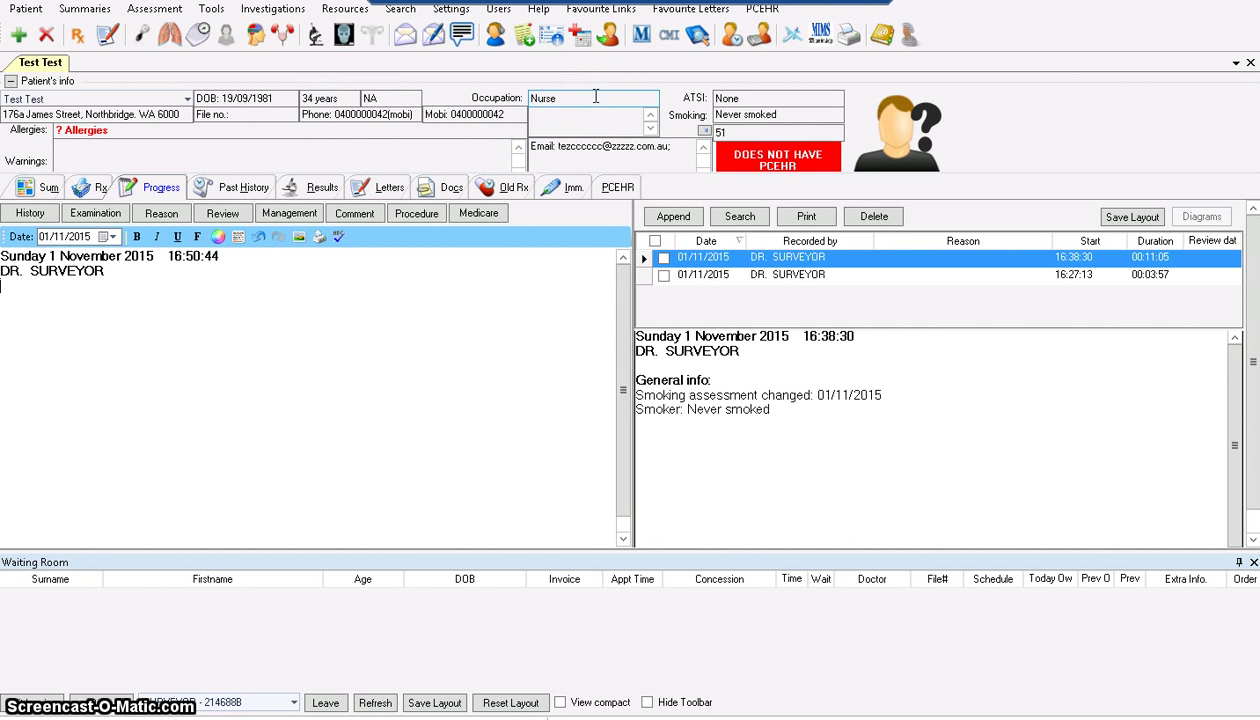
click(590, 100)
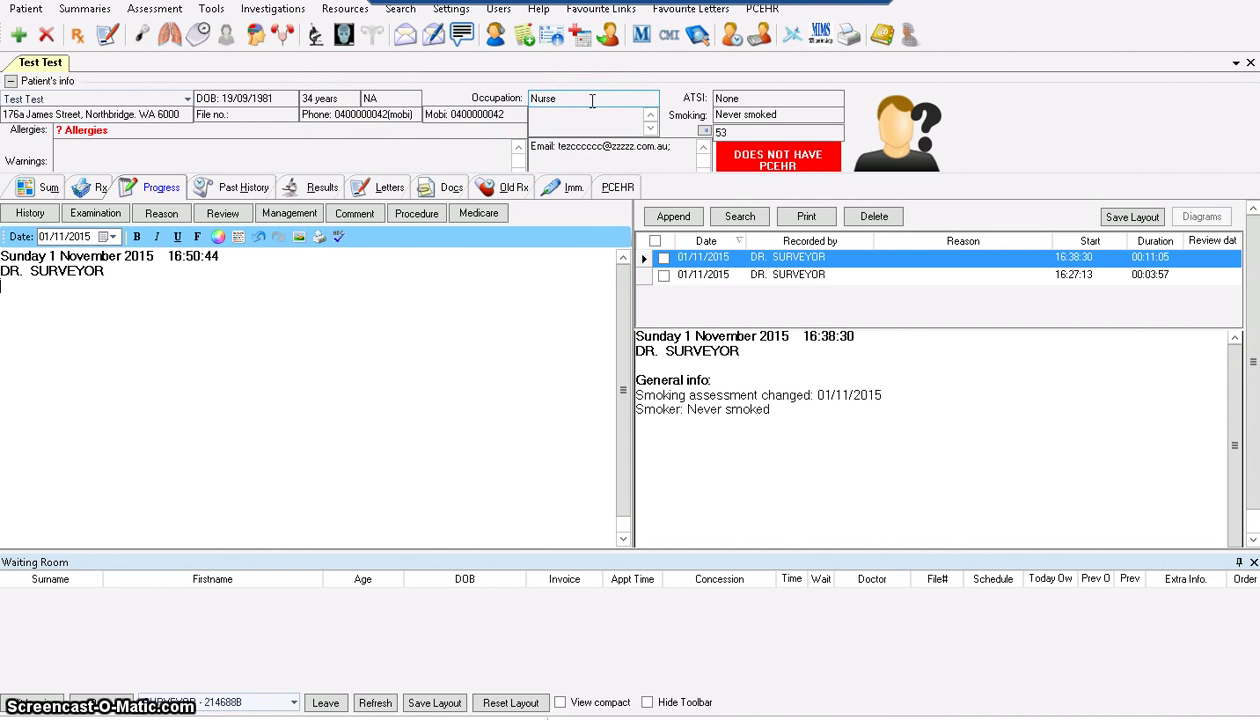
double_click(592, 100)
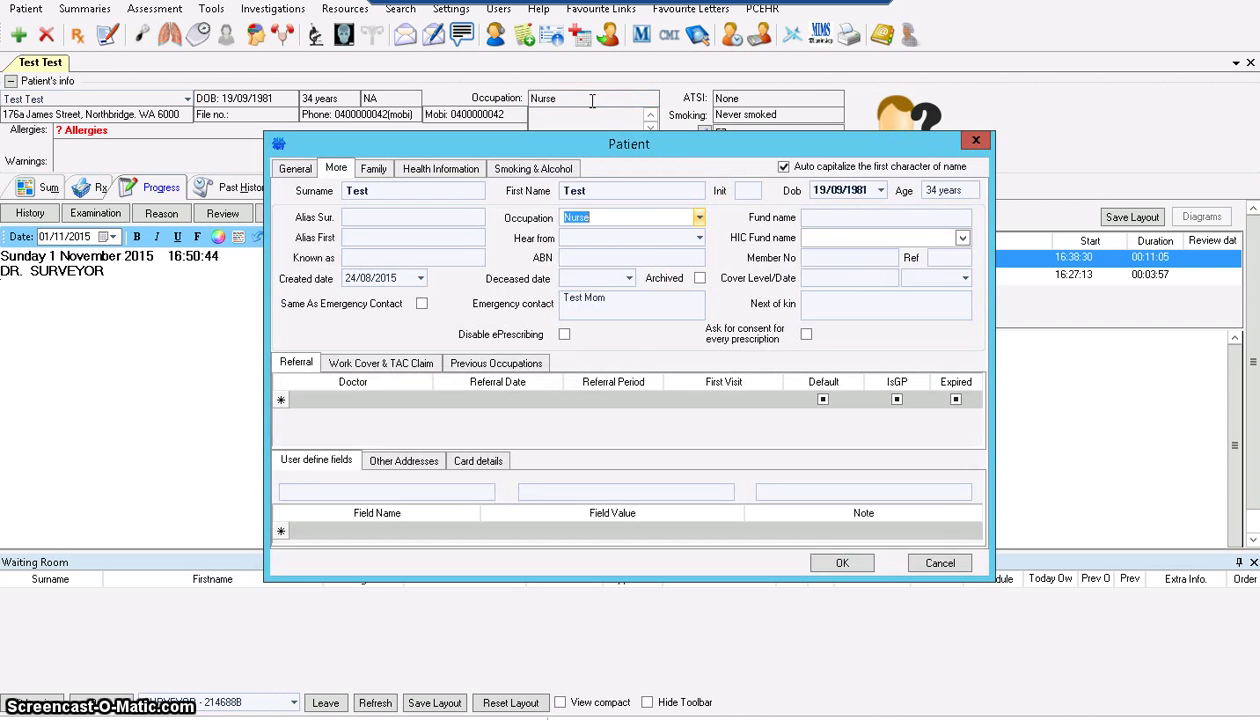
click(600, 218)
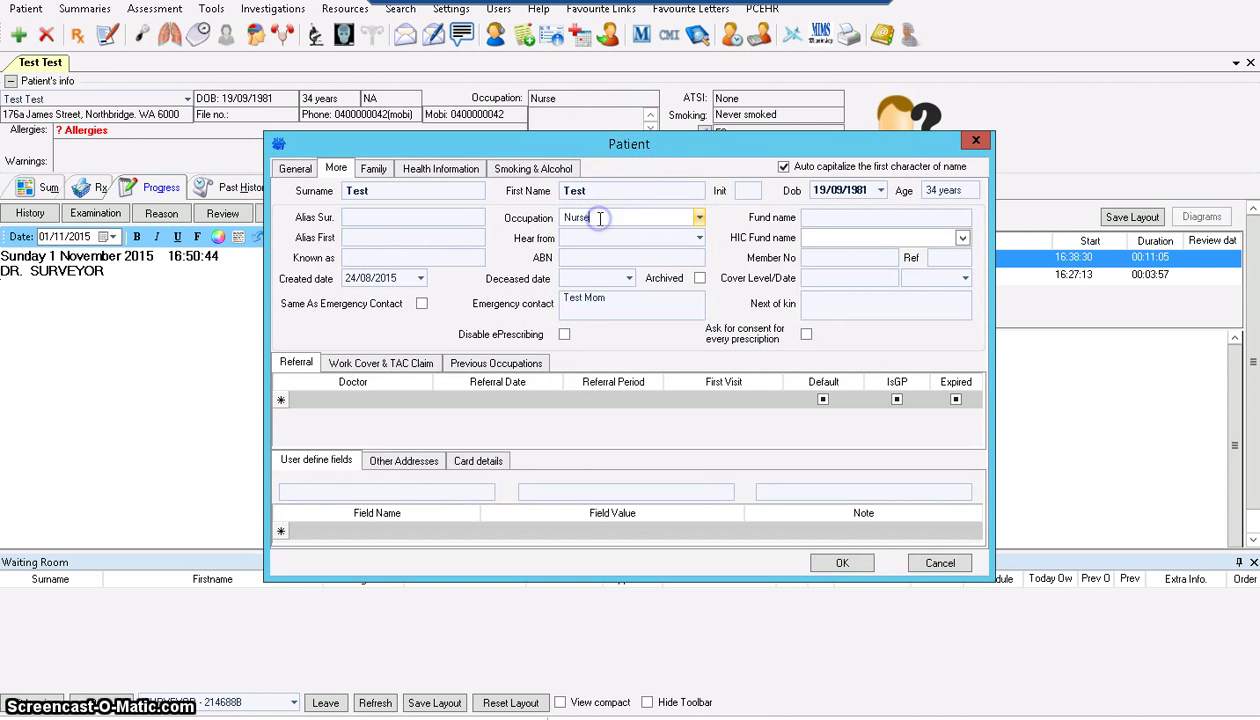
text(practitioner)
click(842, 563)
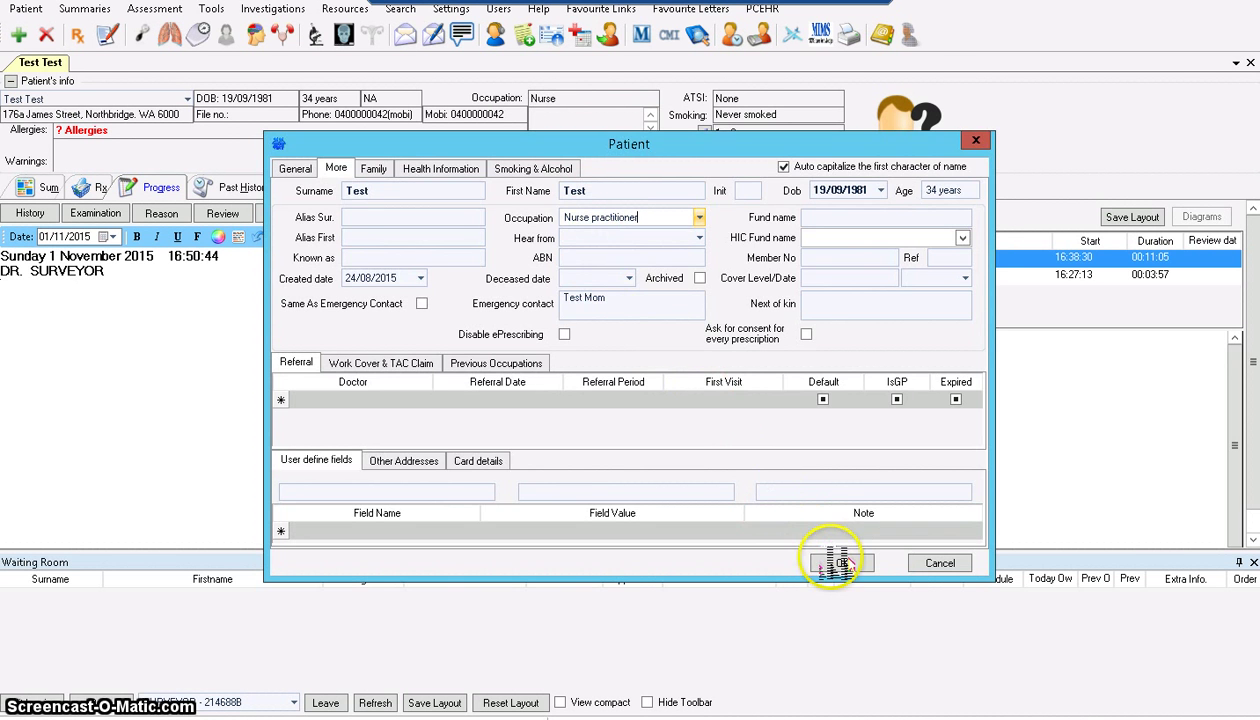
click(625, 98)
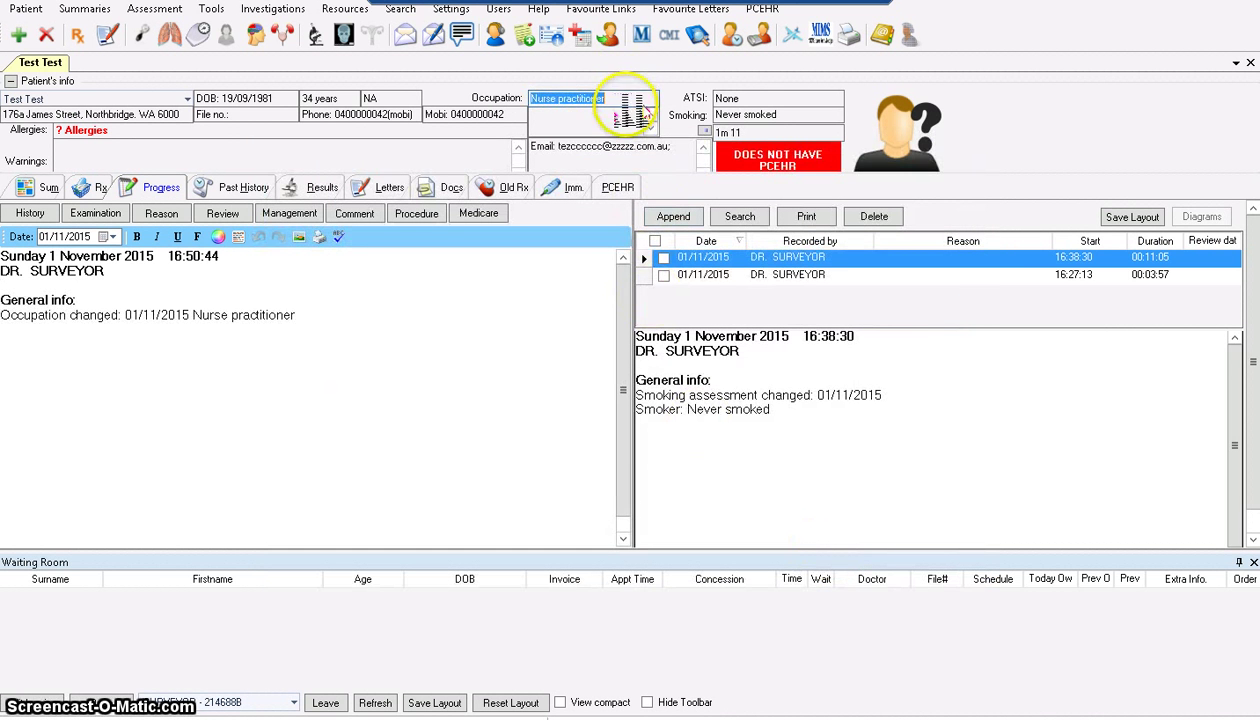
click(625, 98)
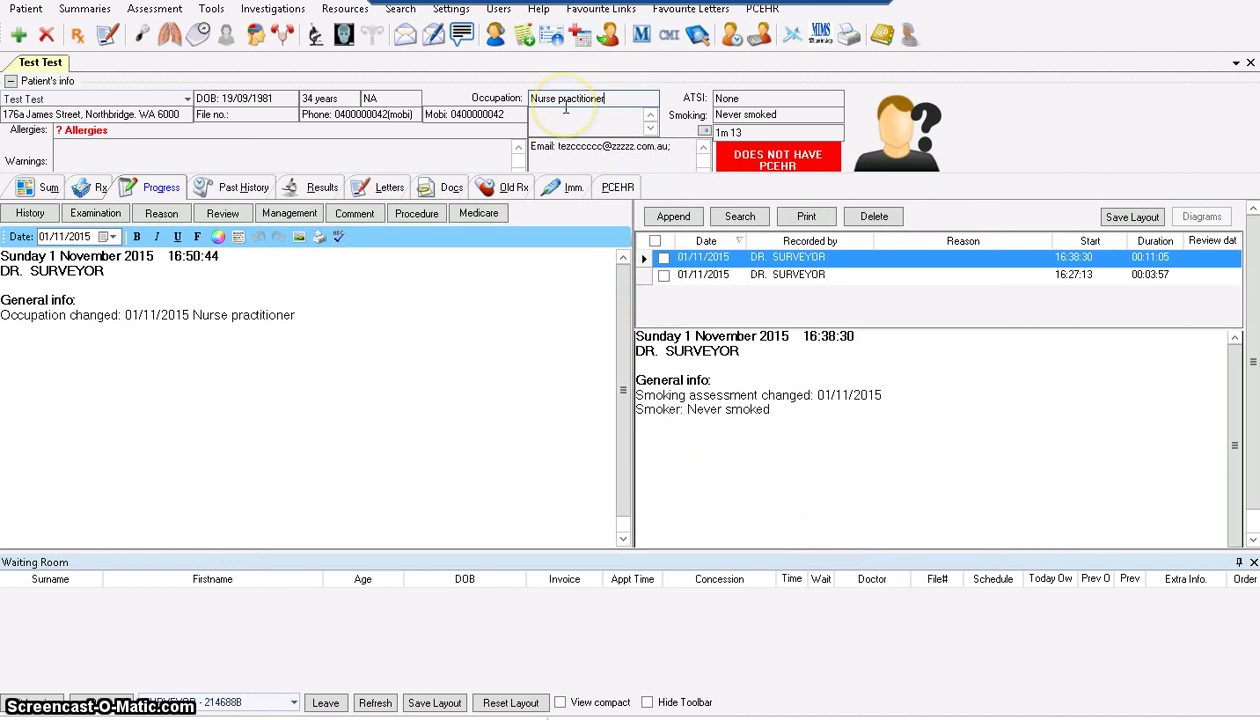
Step: Record the patient as a never drinker in the smoking and alcohol details and save the assessment
click(762, 115)
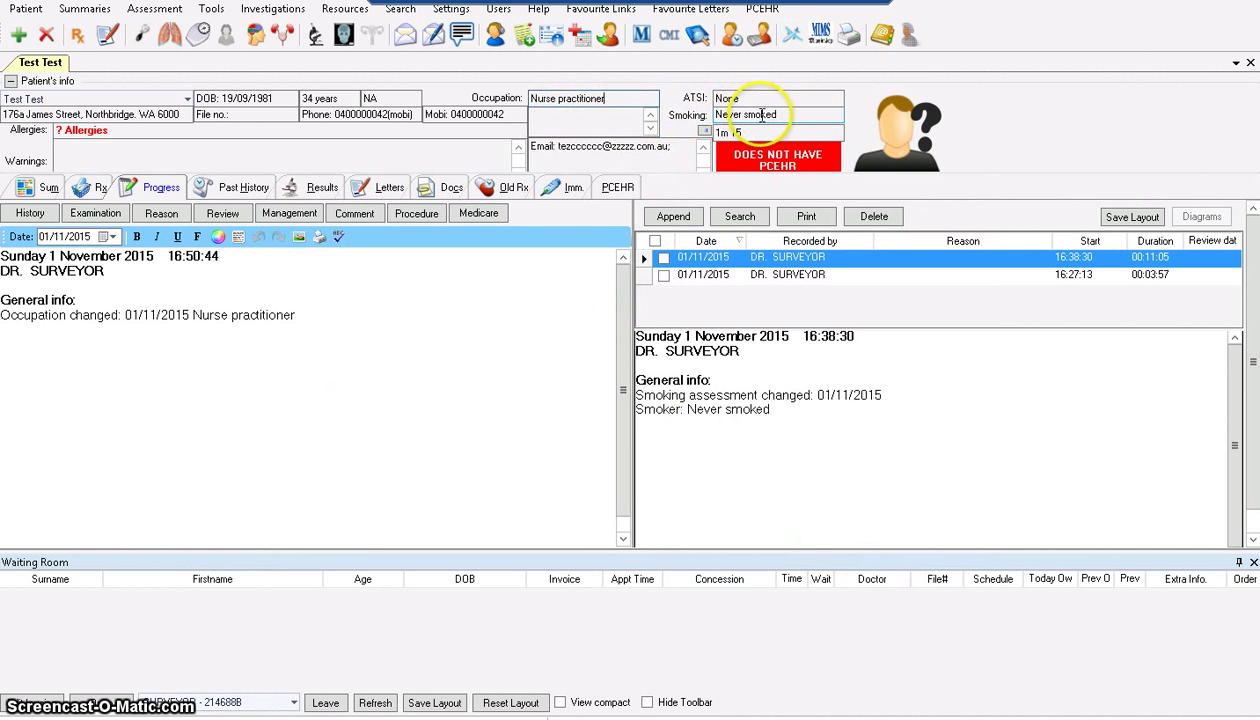
double_click(762, 115)
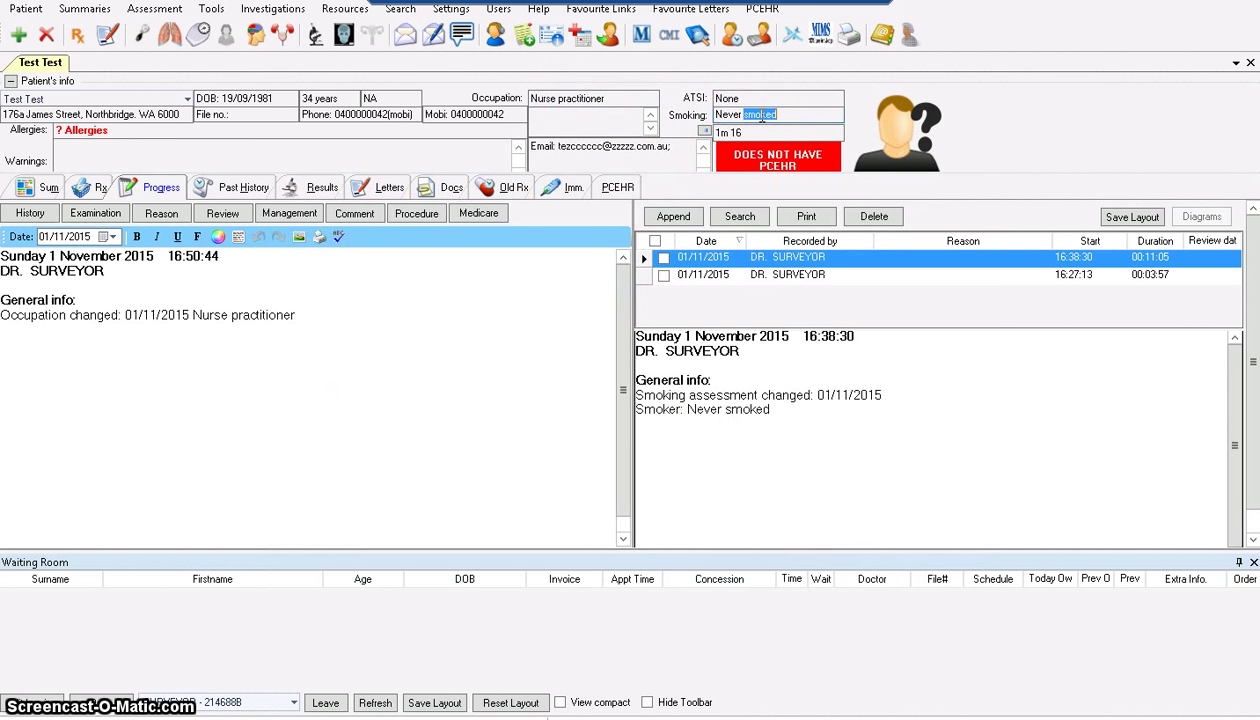
double_click(762, 115)
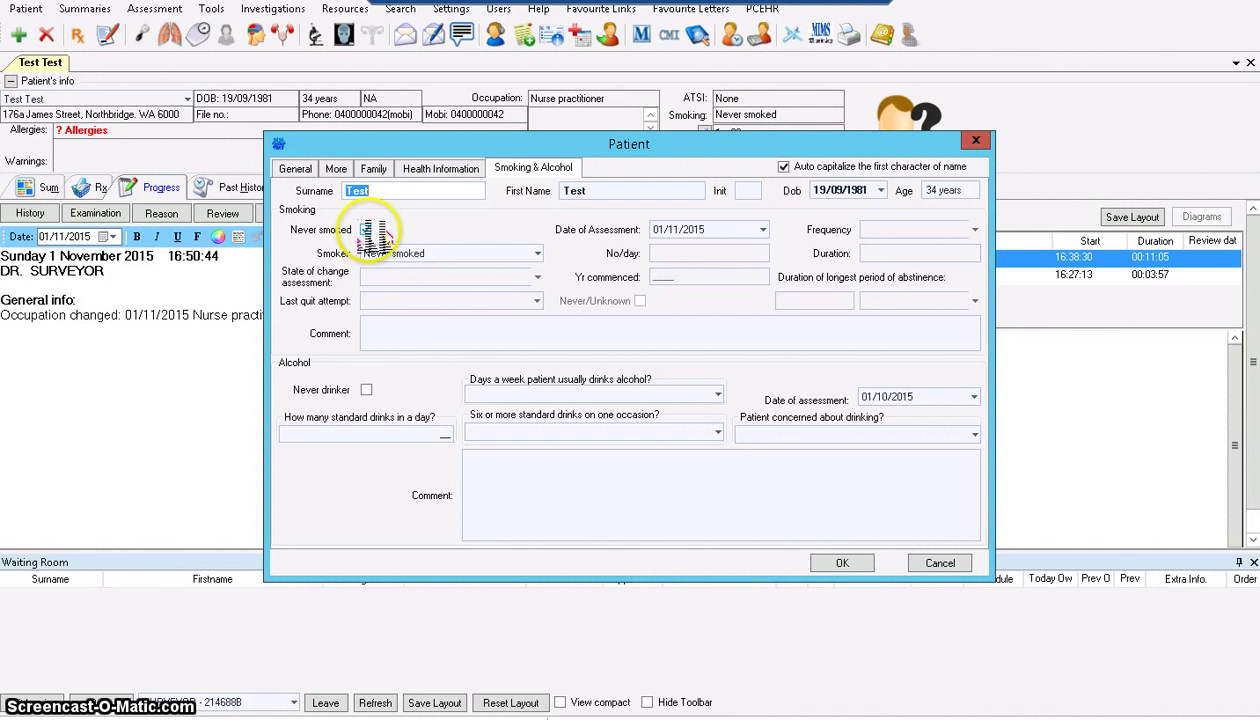
click(366, 390)
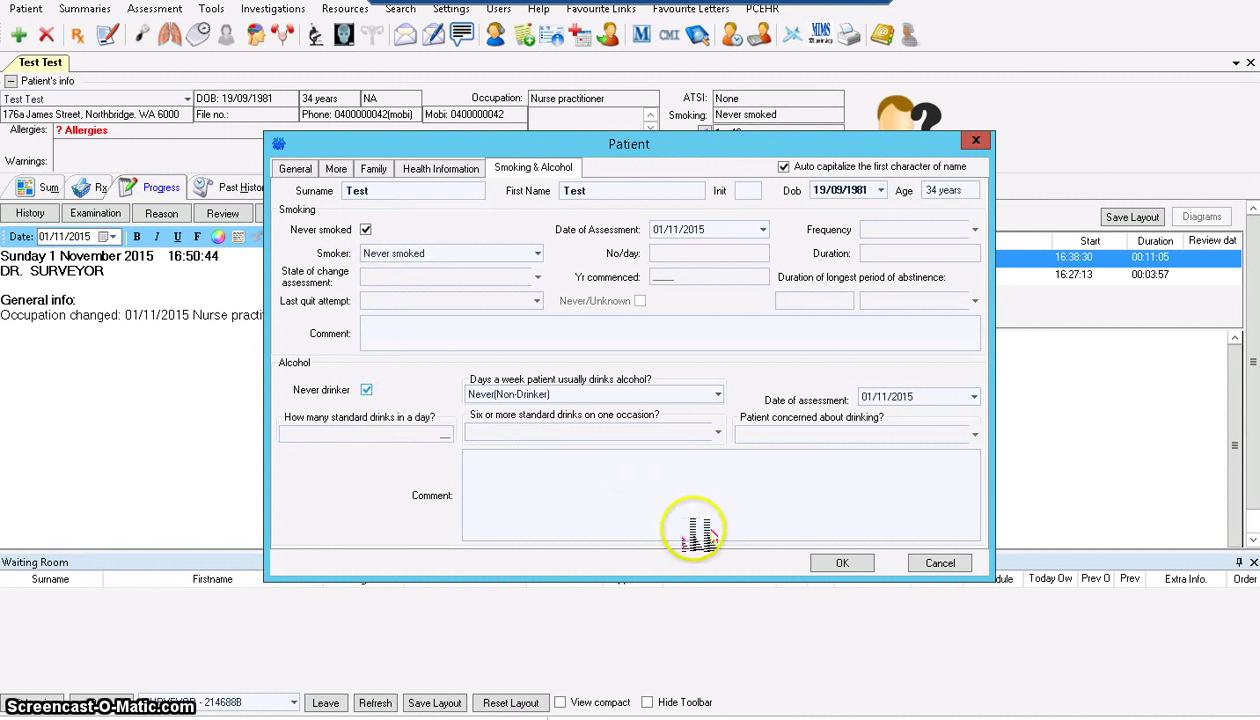
click(843, 563)
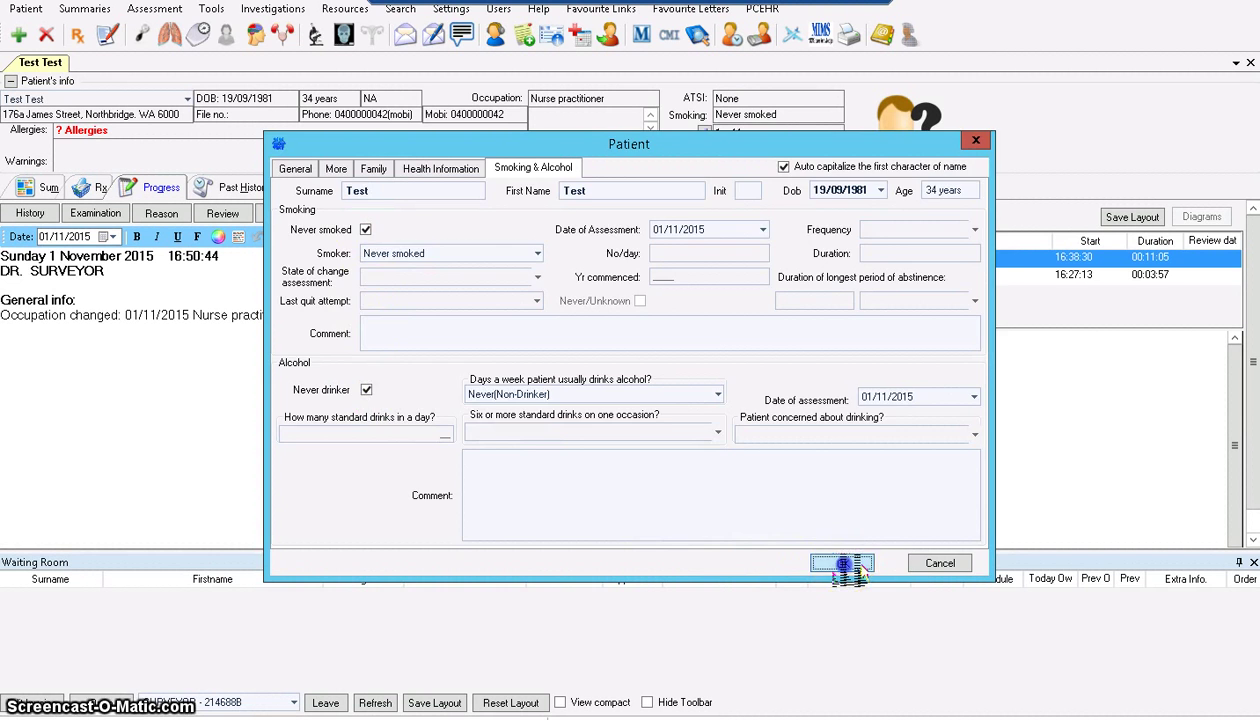
Step: Reopen the patient's smoking and alcohol details, check the Never smoked setting, and close them
click(797, 114)
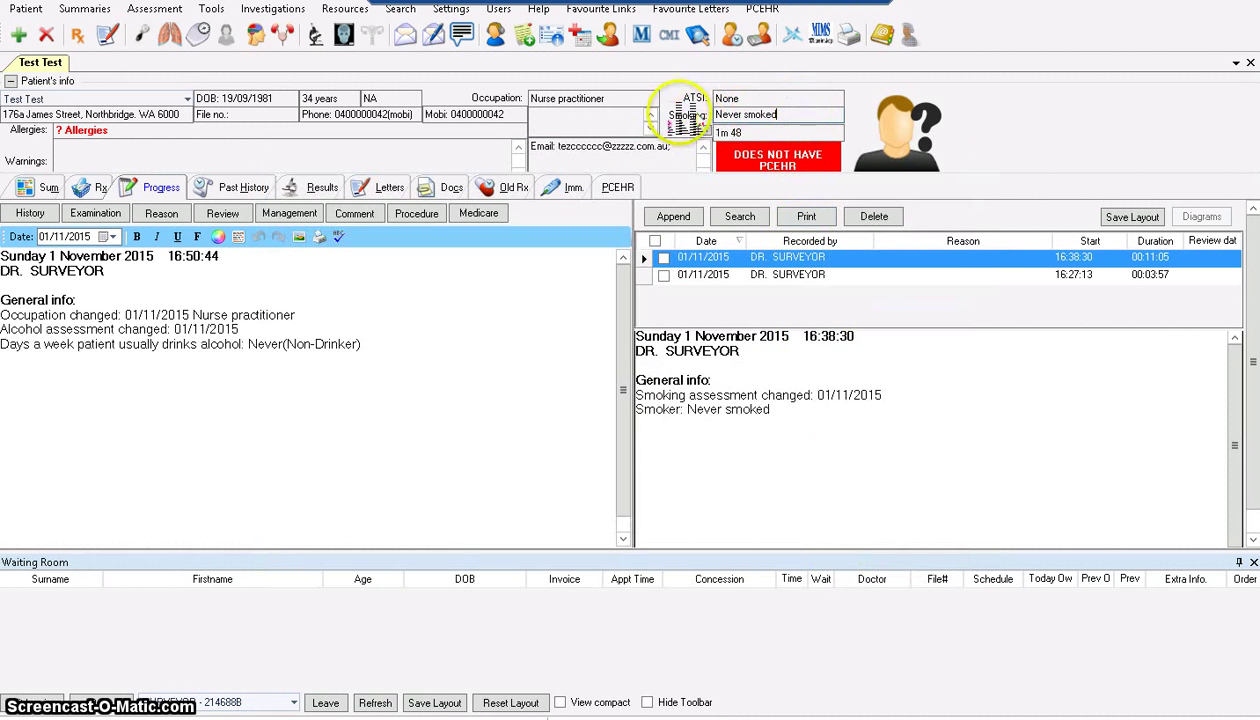
double_click(756, 114)
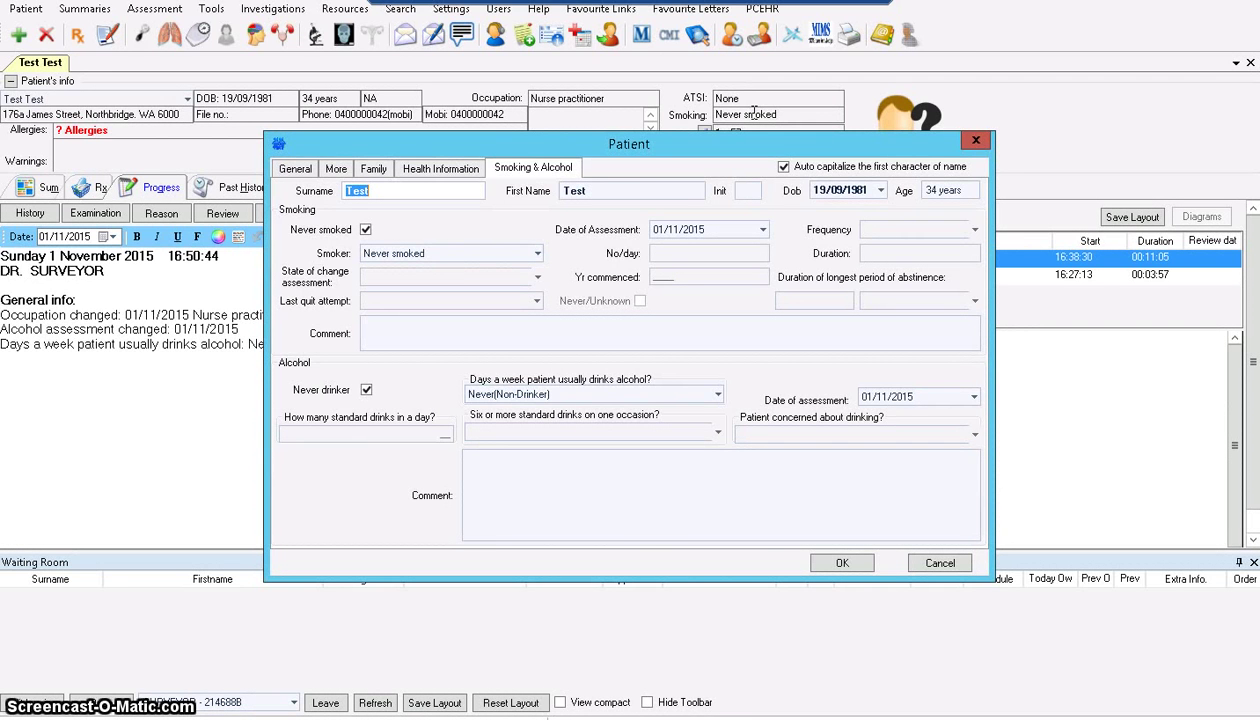
click(366, 230)
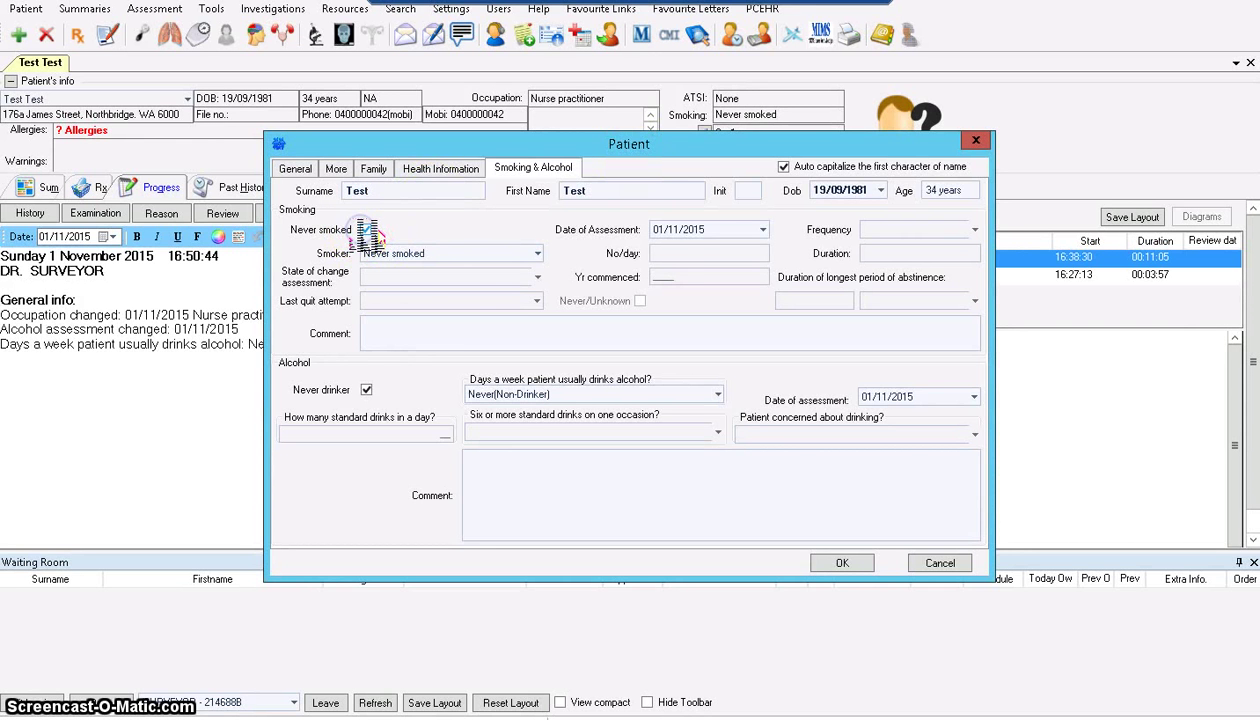
click(850, 564)
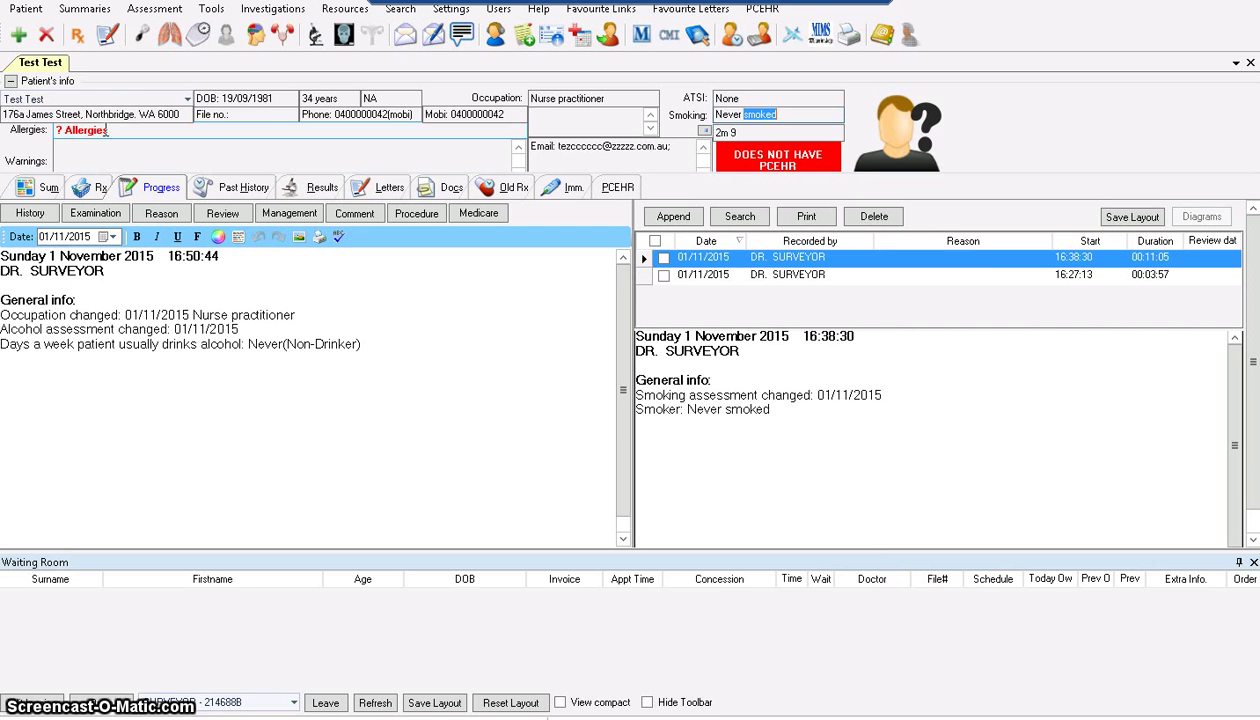
Step: Start a new allergy entry in the patient's health information and choose PENICILLINS by class
double_click(104, 130)
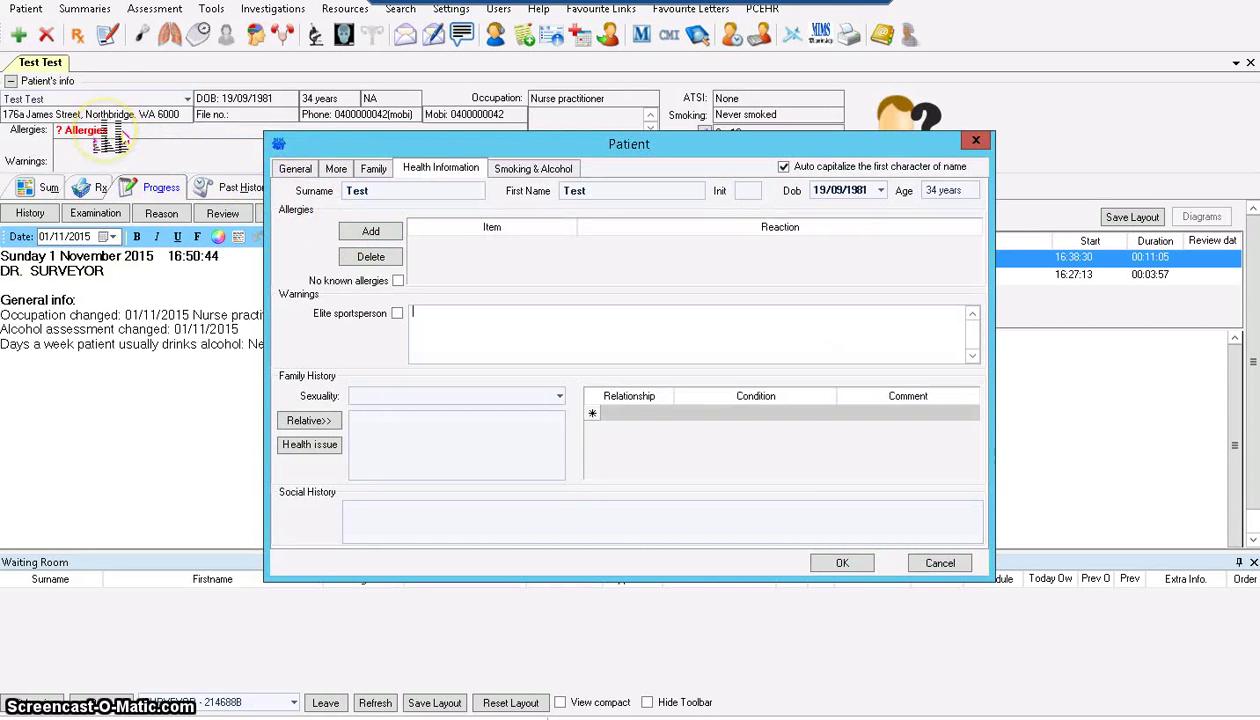
click(362, 232)
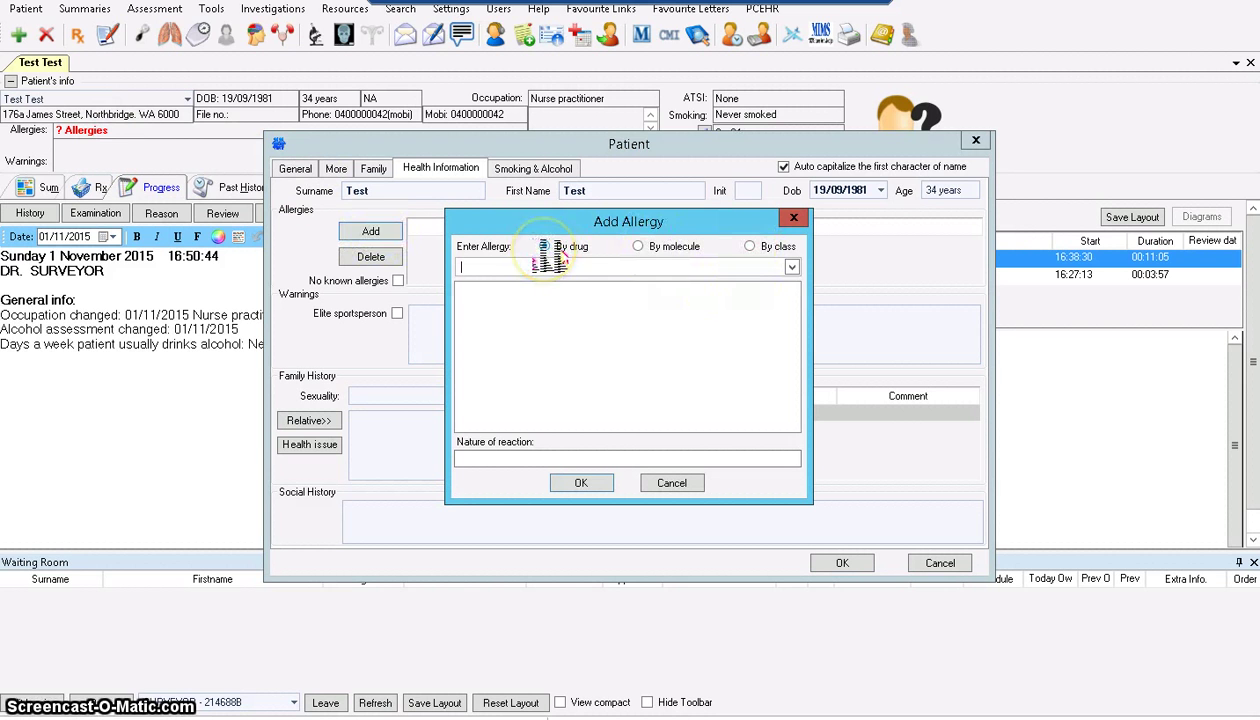
click(643, 256)
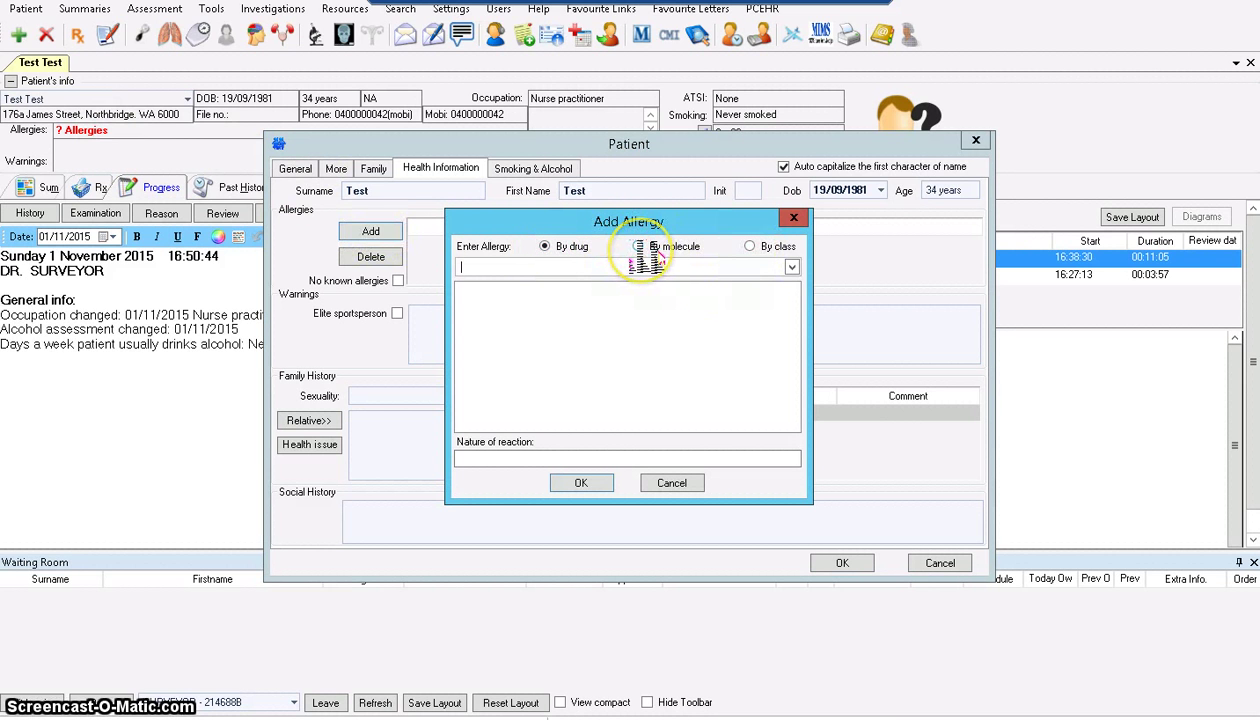
click(756, 247)
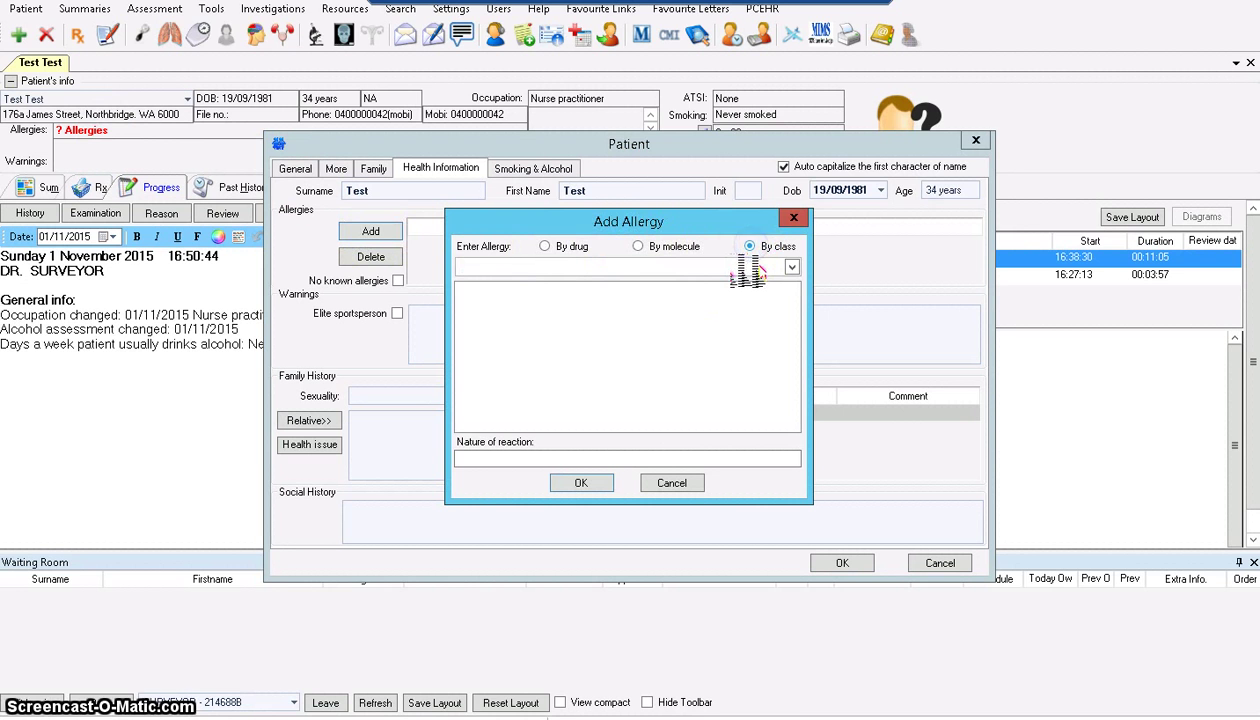
click(745, 267)
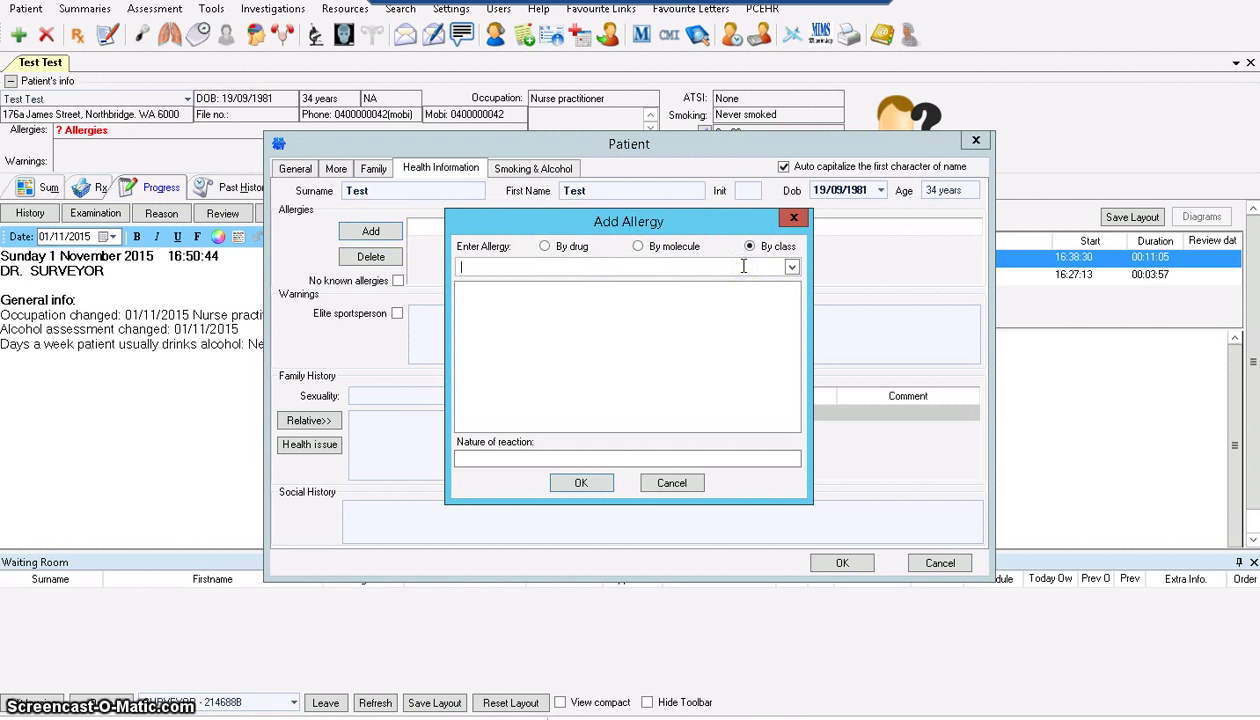
text(PENICILLAMINE)
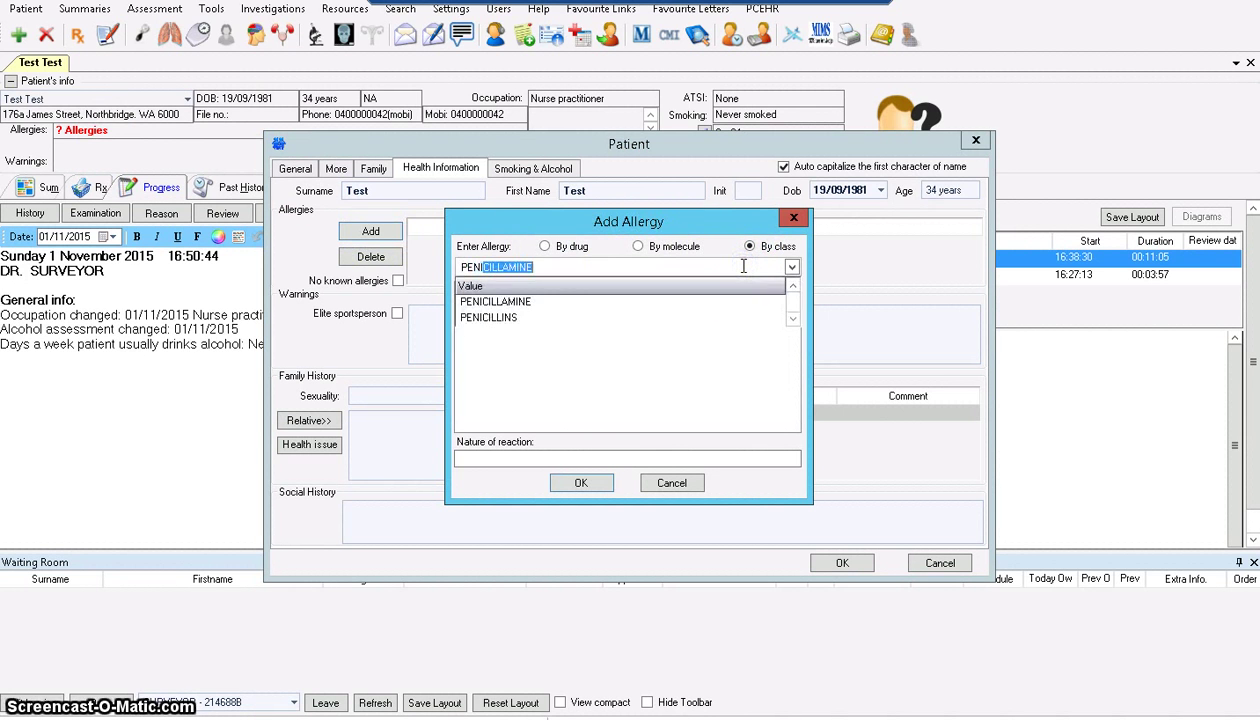
click(724, 266)
click(505, 317)
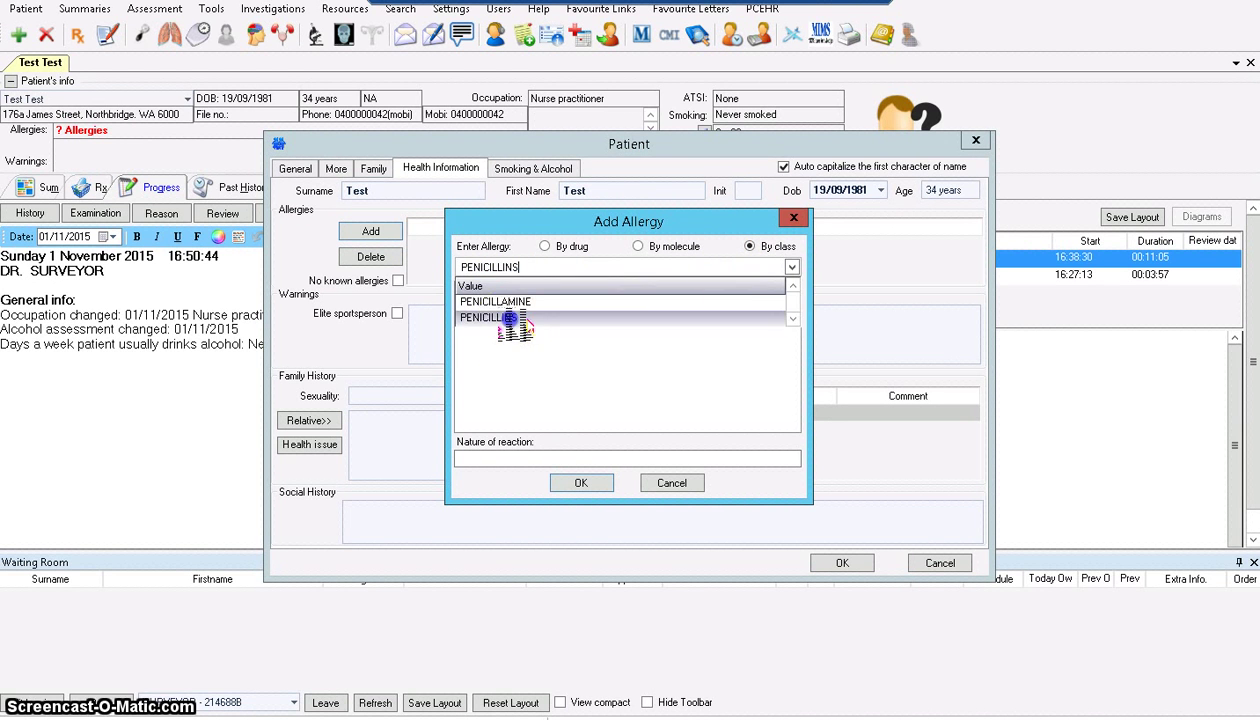
click(495, 288)
click(580, 483)
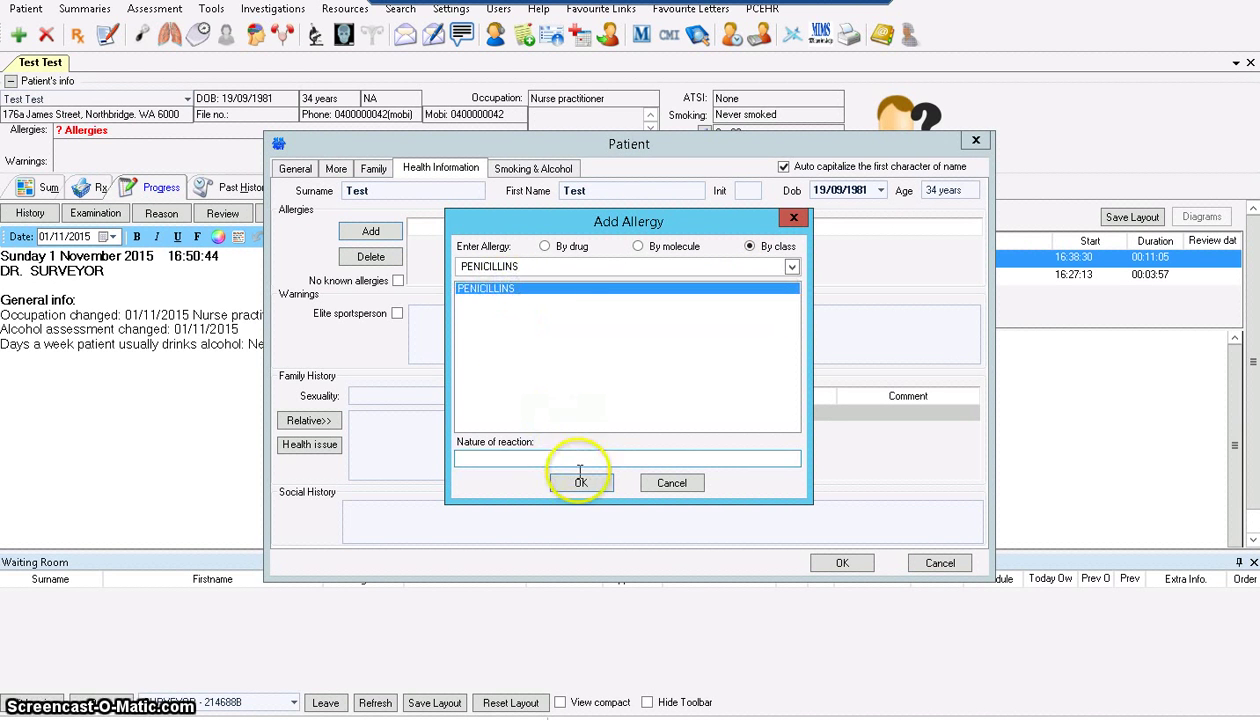
Step: Enter "severe anaphylactic" as the nature of the penicillins reaction and add the allergy to the patient's list
click(589, 455)
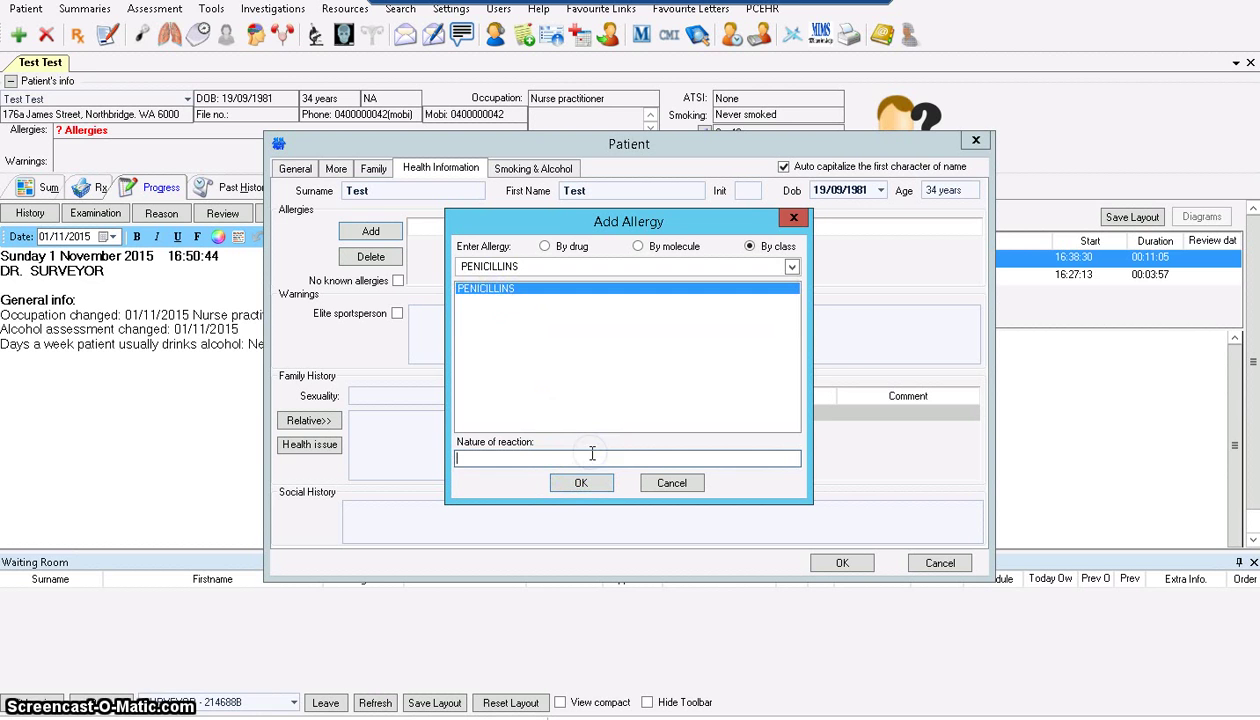
text(severe anaphylactic)
click(581, 483)
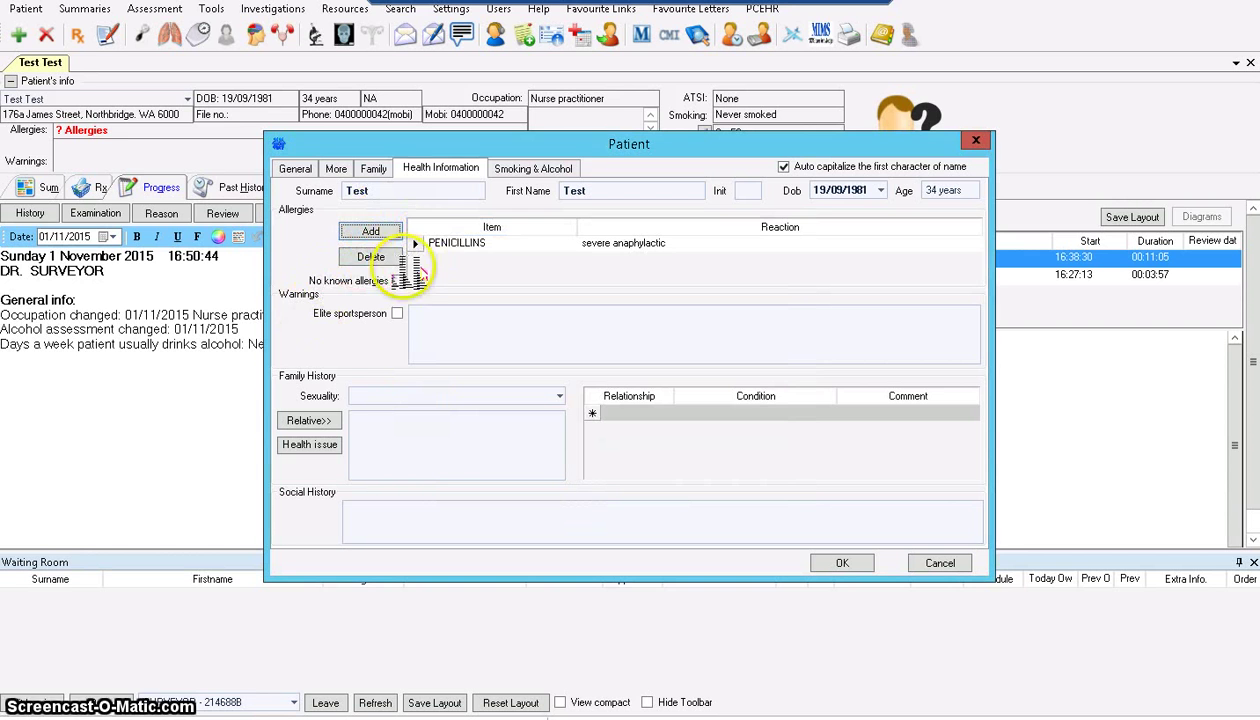
Step: Enter the warning "Do not call home number" in the patient's health information and save the patient details
click(422, 316)
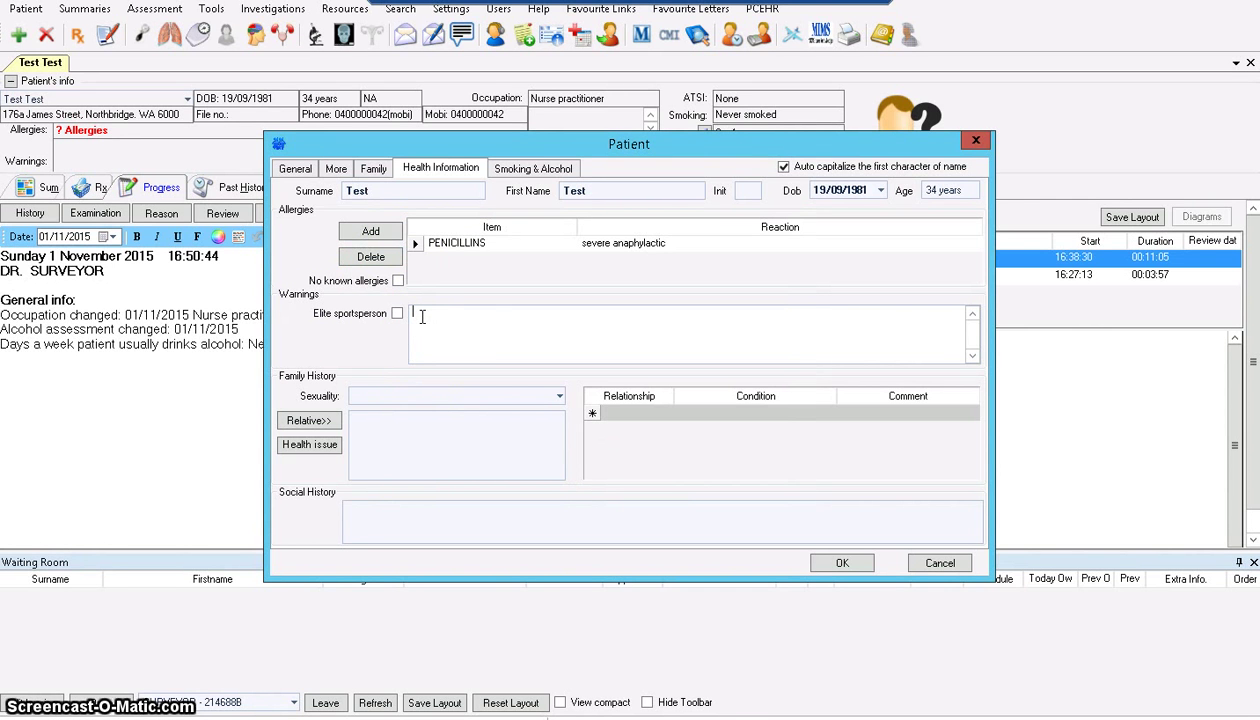
click(478, 318)
text(Do not ca)
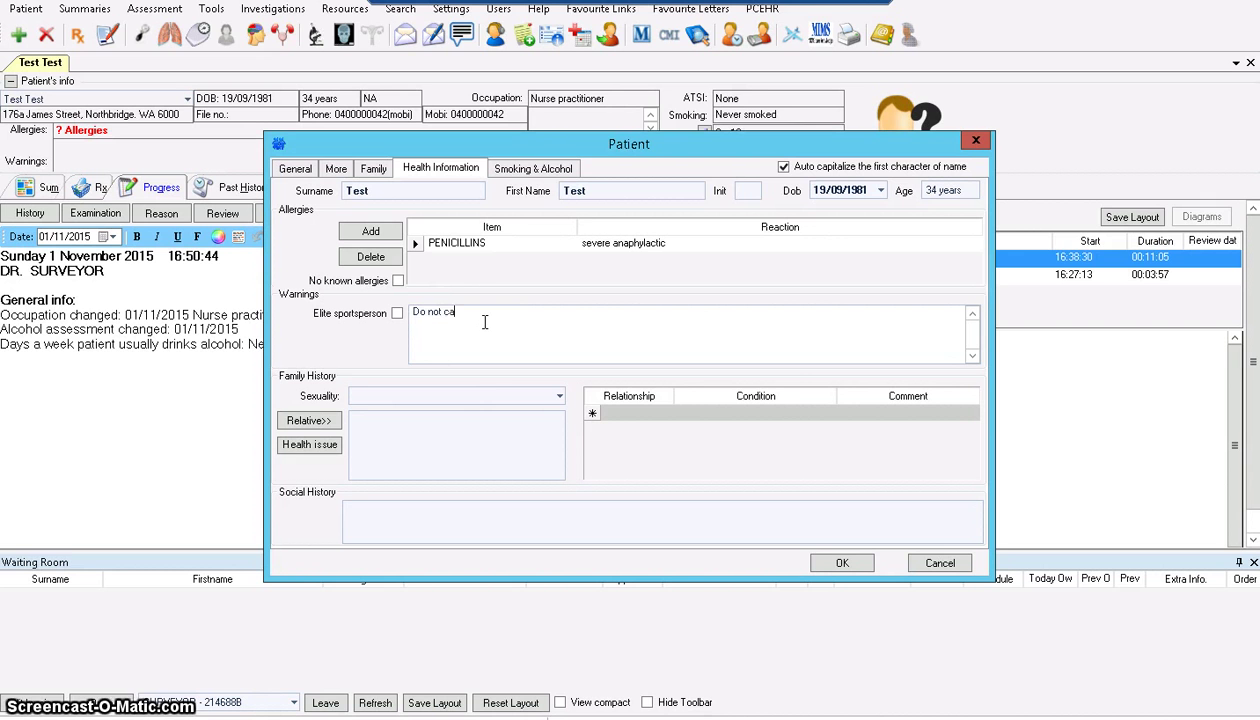
text(ll home number)
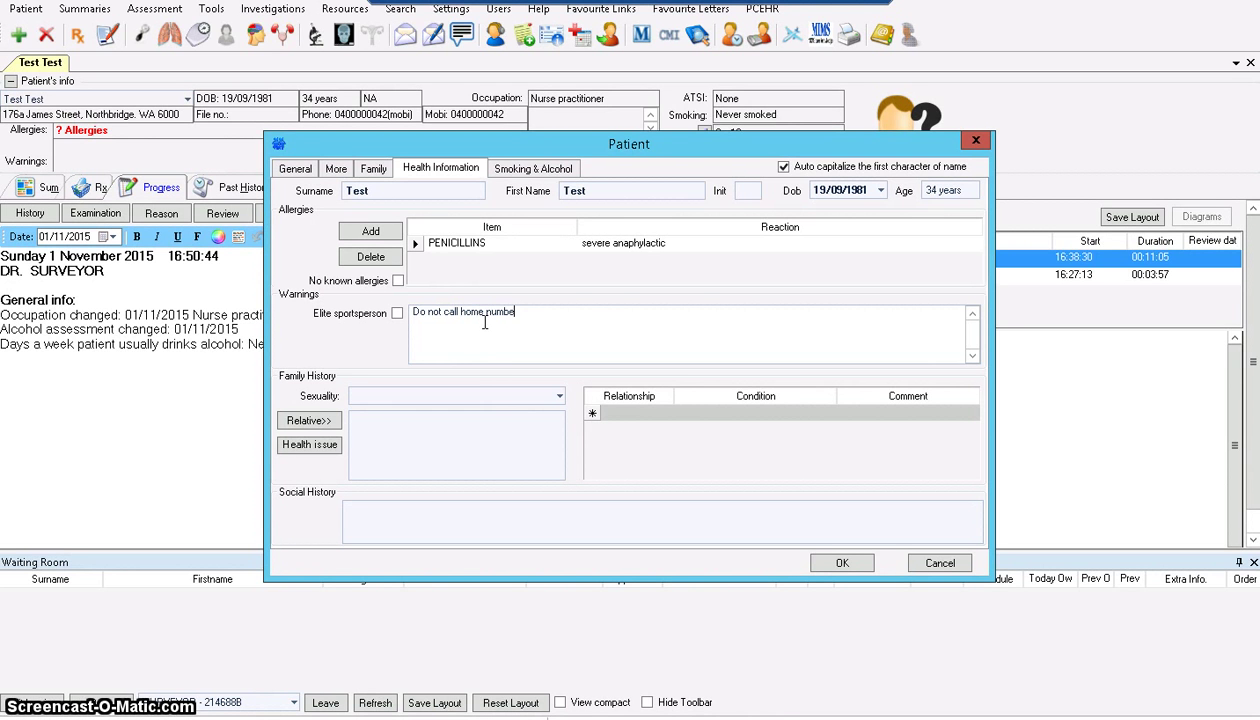
click(842, 563)
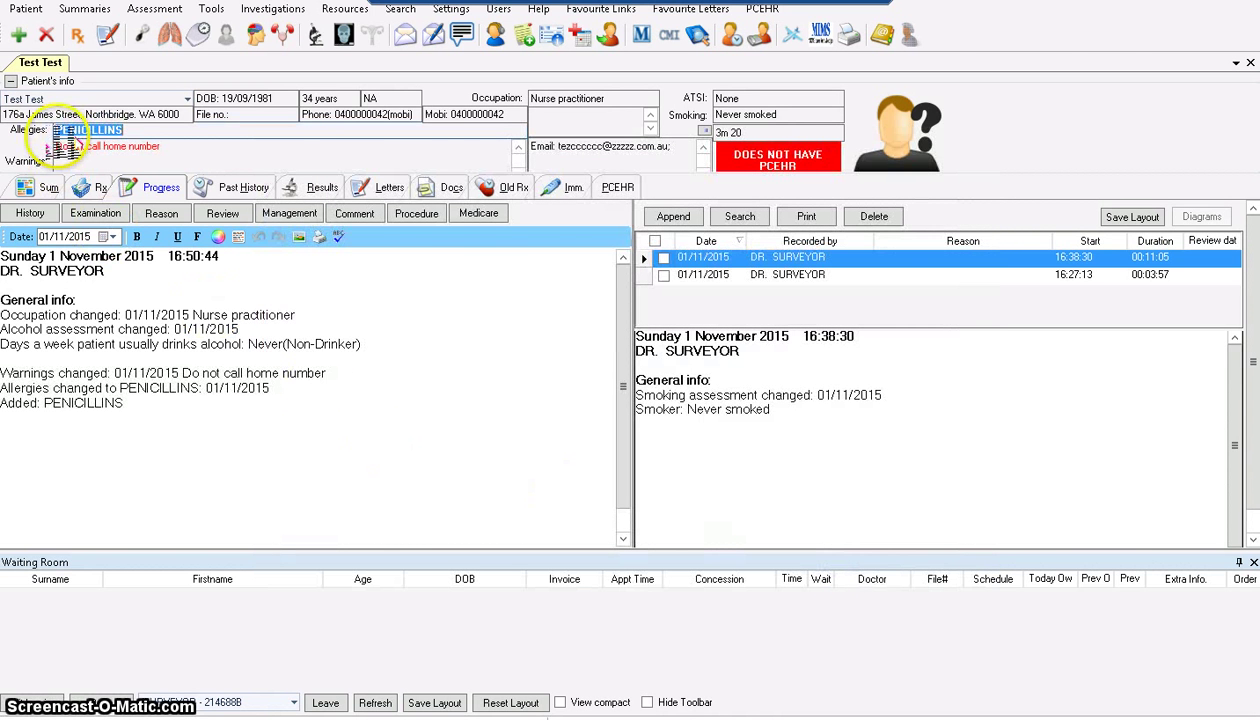
Step: Check the allergy entry in the patient's header and view the clinical summary page
click(135, 130)
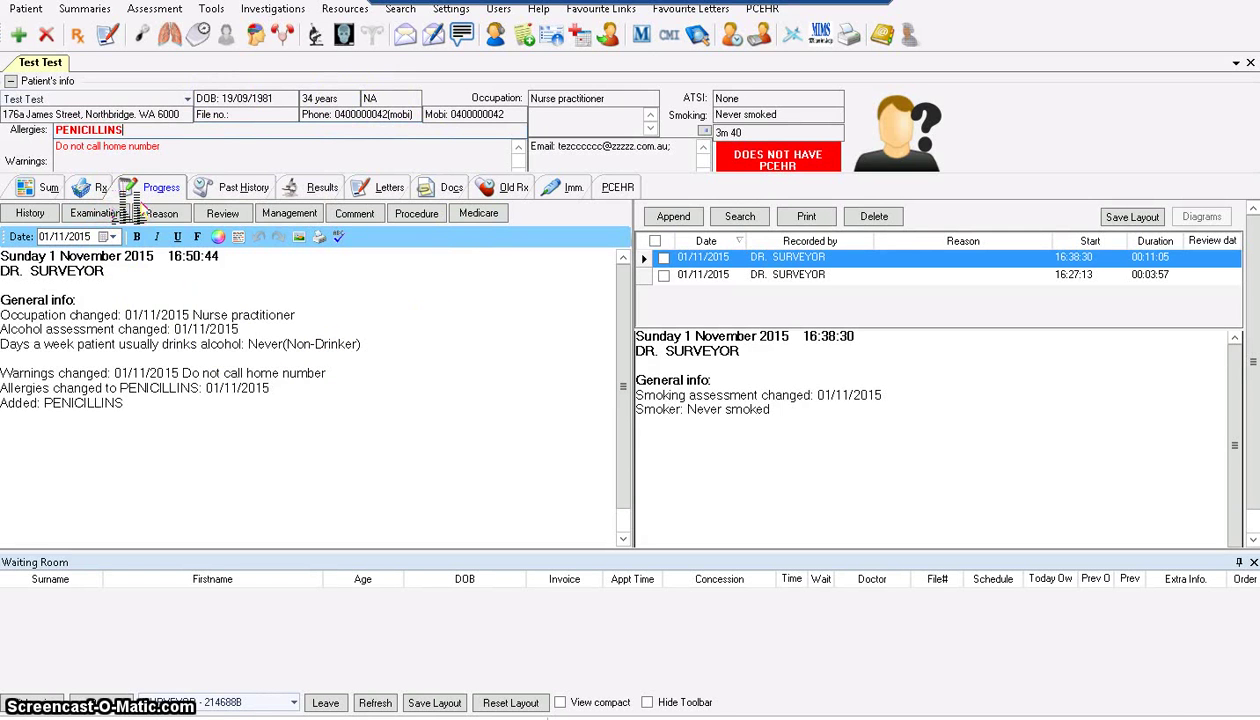
drag(55, 130, 135, 129)
click(128, 130)
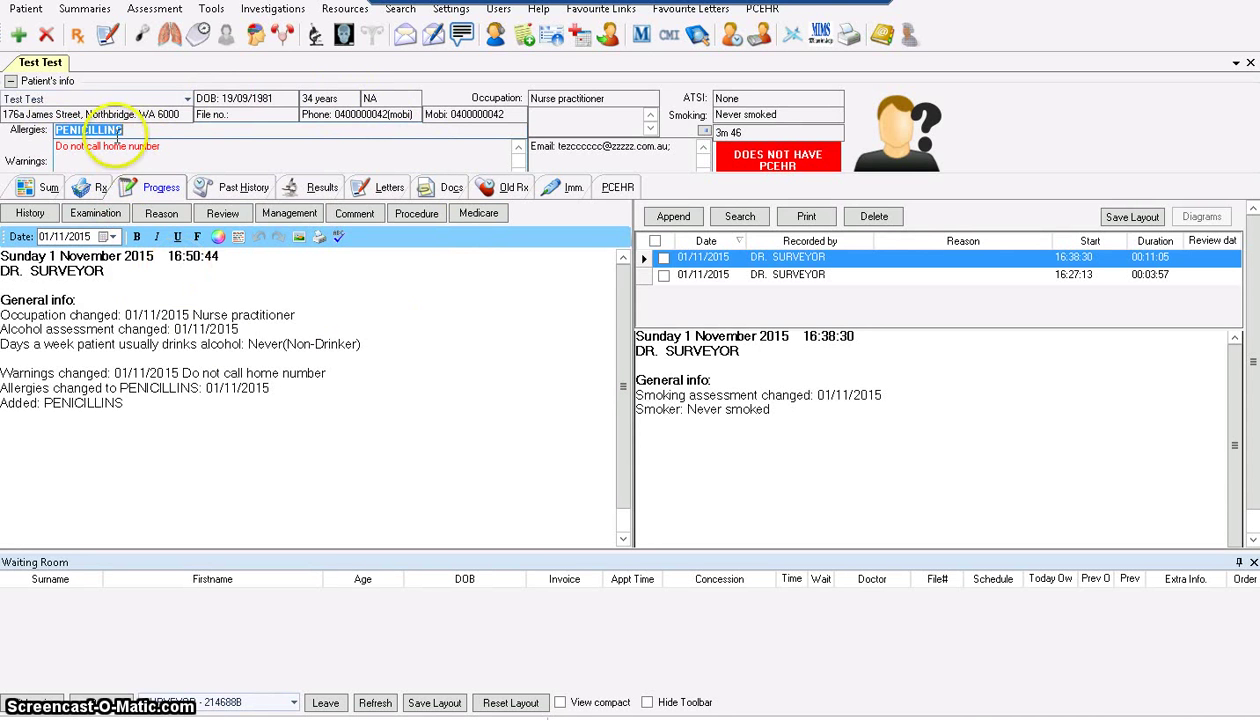
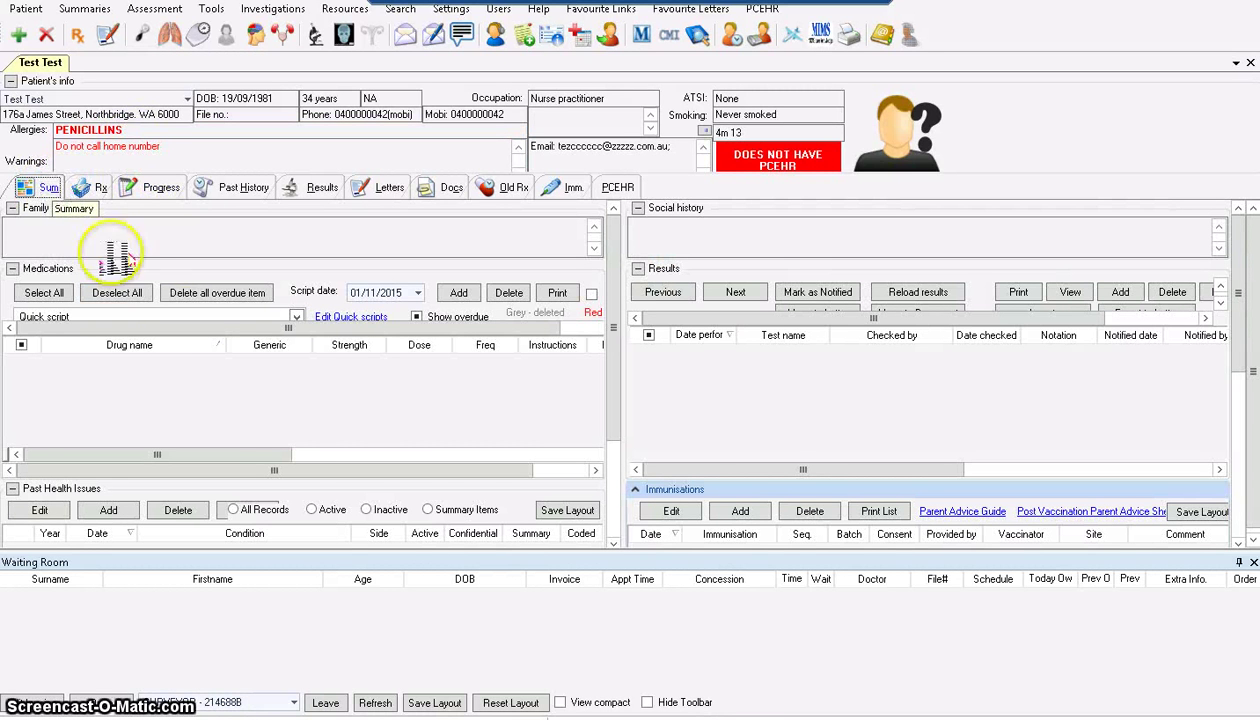
click(585, 505)
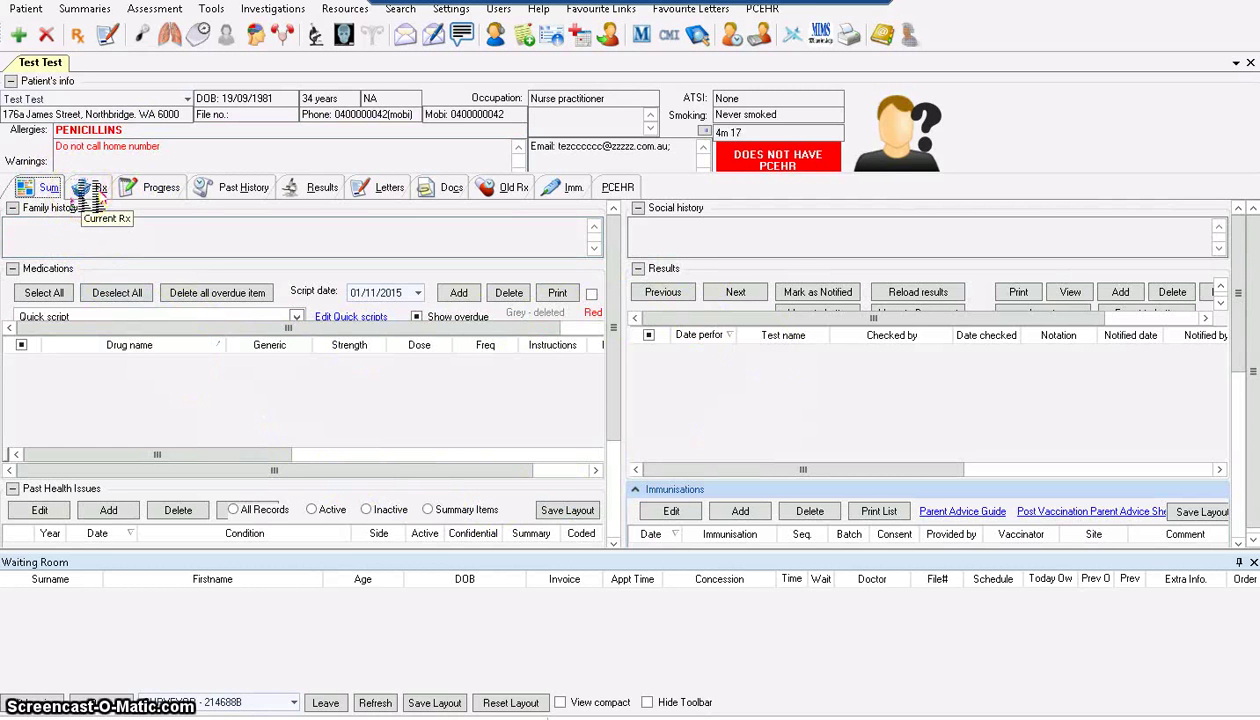
Step: Start a new prescription in the current medications, search the drugs for "panadol" and choose the 500mg tablets, quantity 12
click(92, 190)
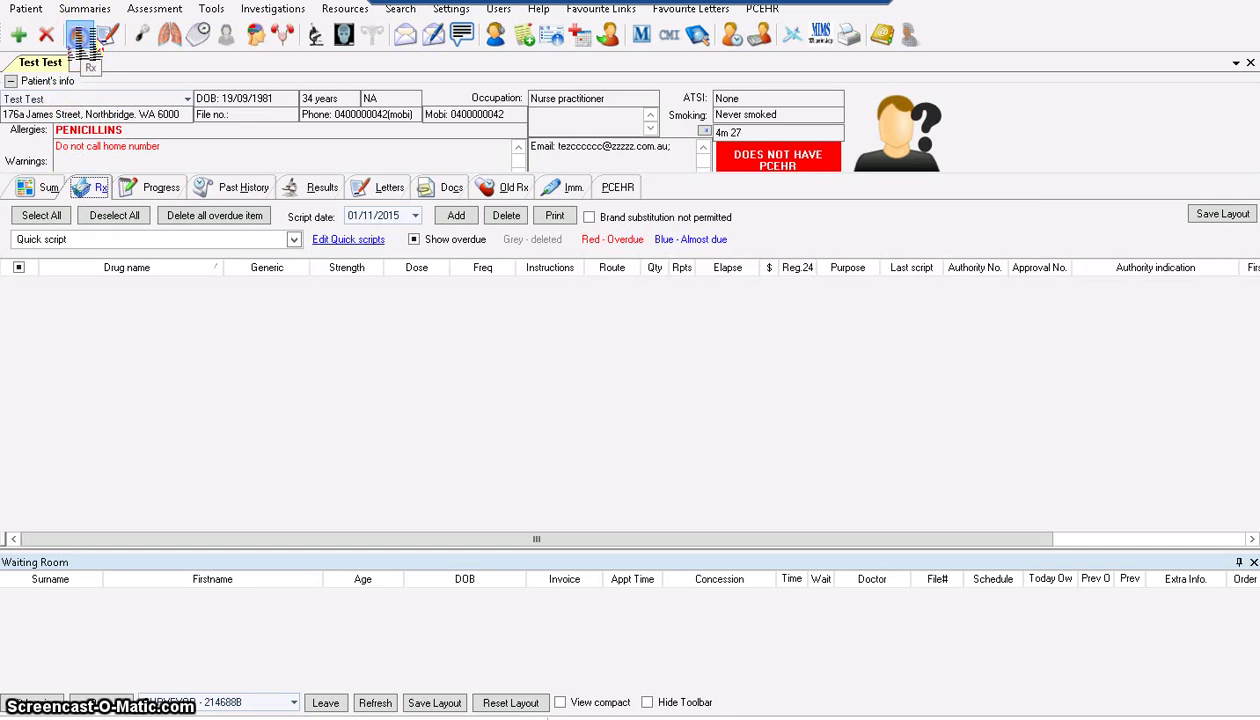
click(81, 42)
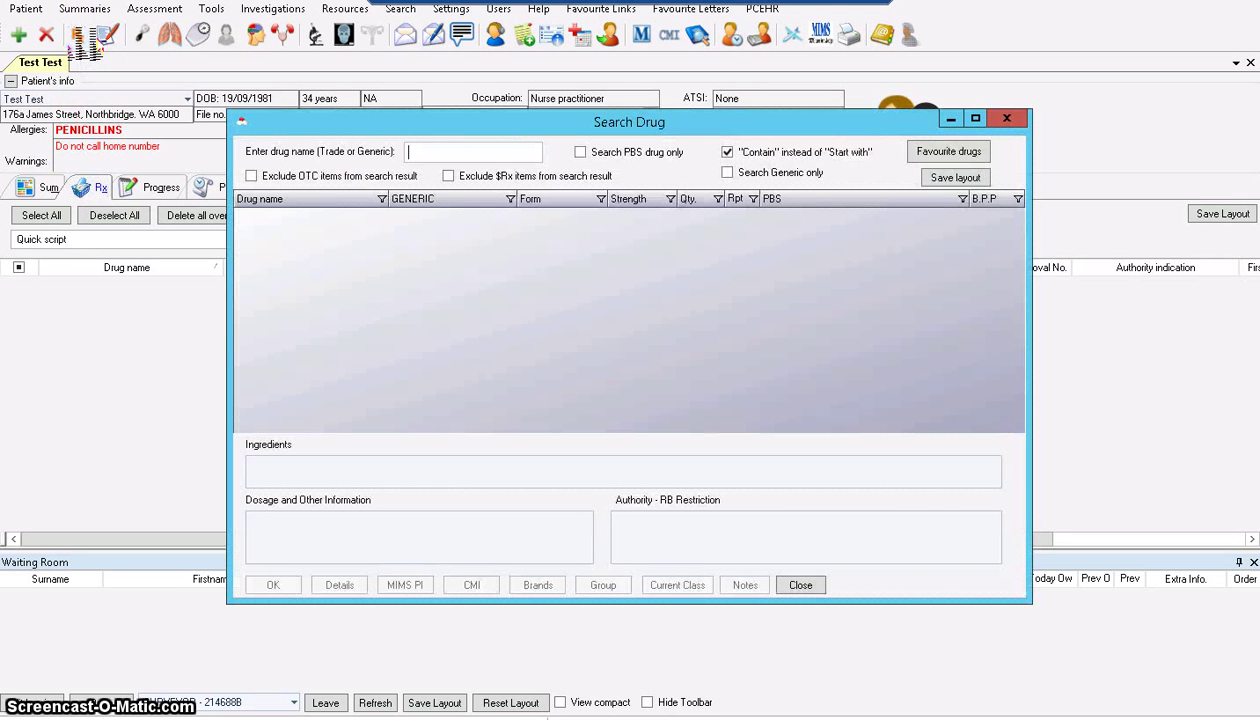
text(panadol)
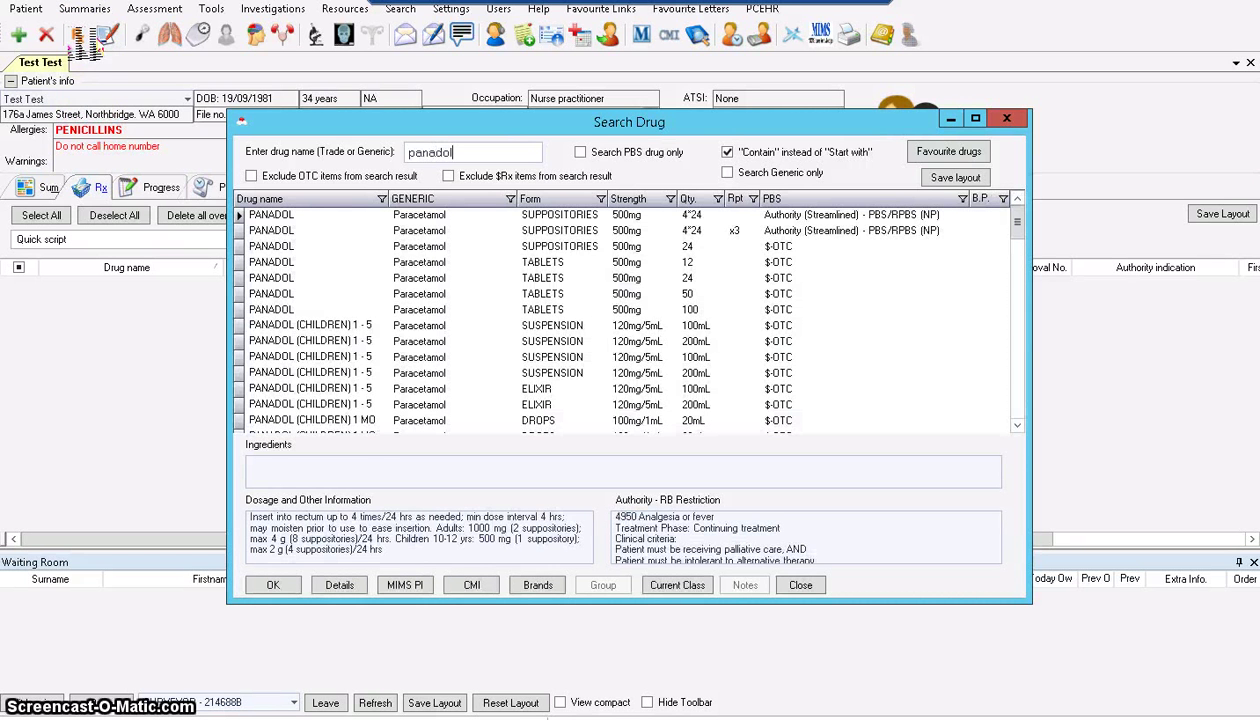
click(270, 231)
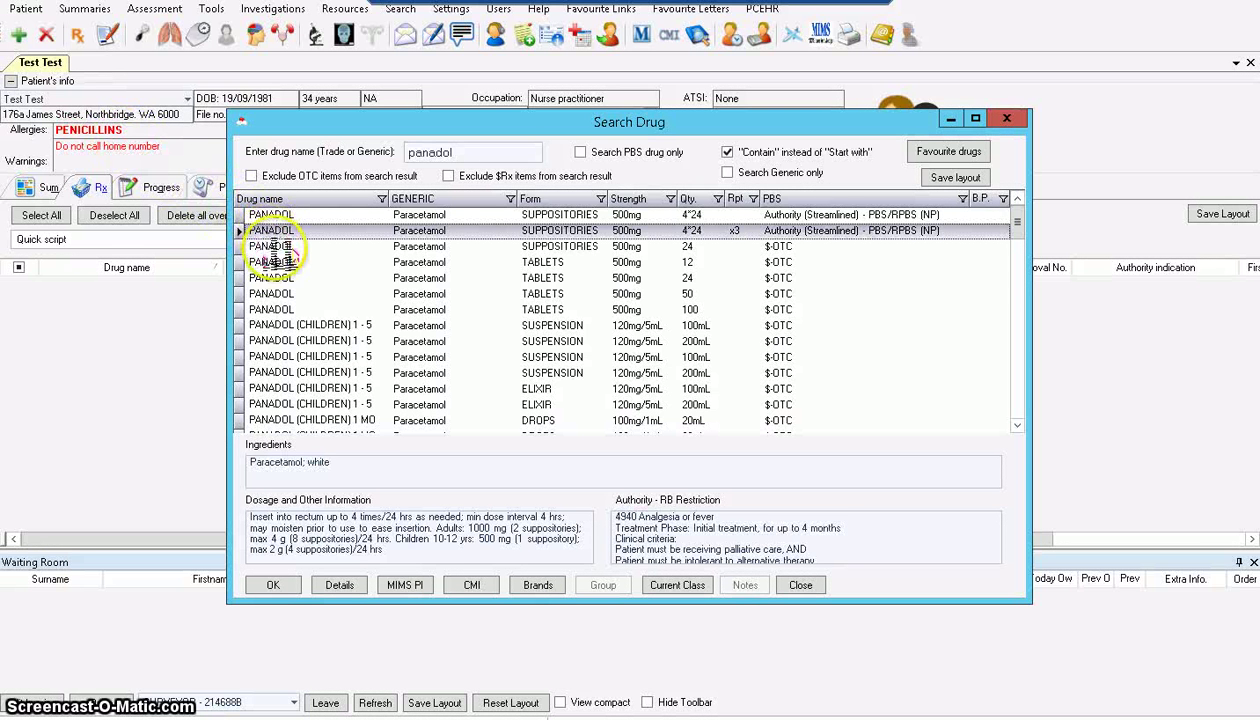
click(280, 262)
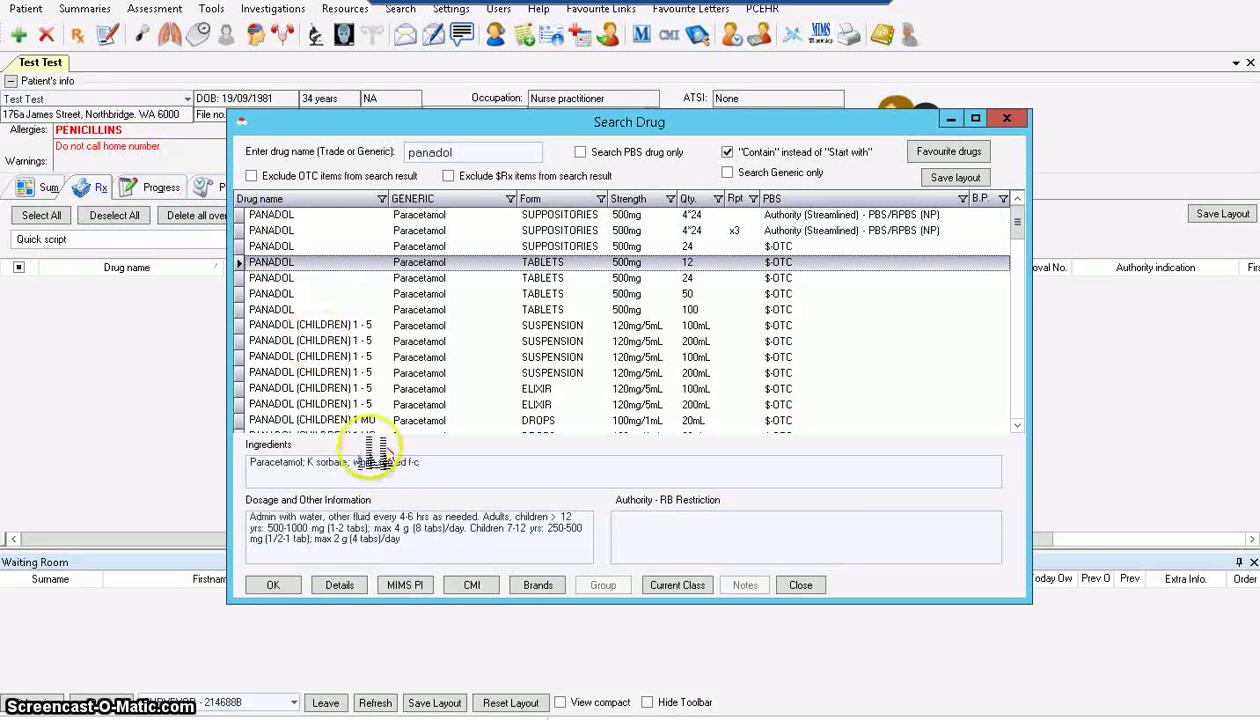
click(280, 587)
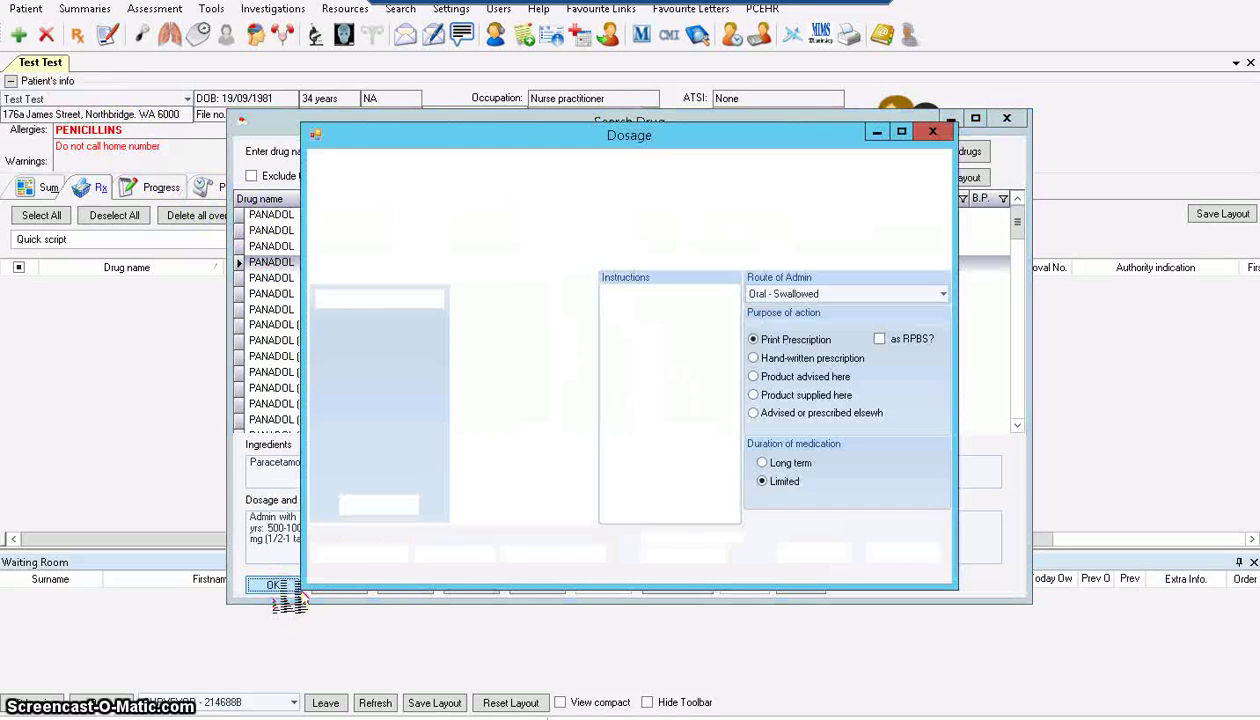
Step: Set the Panadol dose to 2, eight hourly, as directed, and accept a quantity of 12 with 0 repeats
click(413, 297)
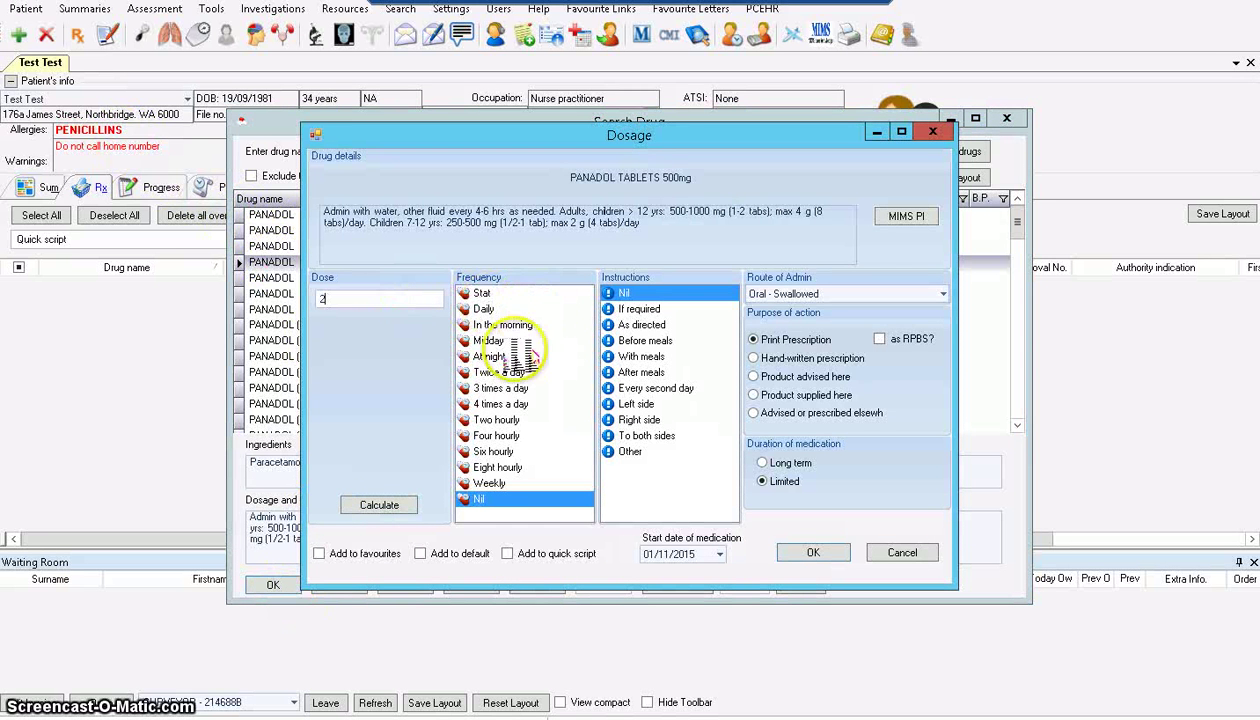
click(500, 467)
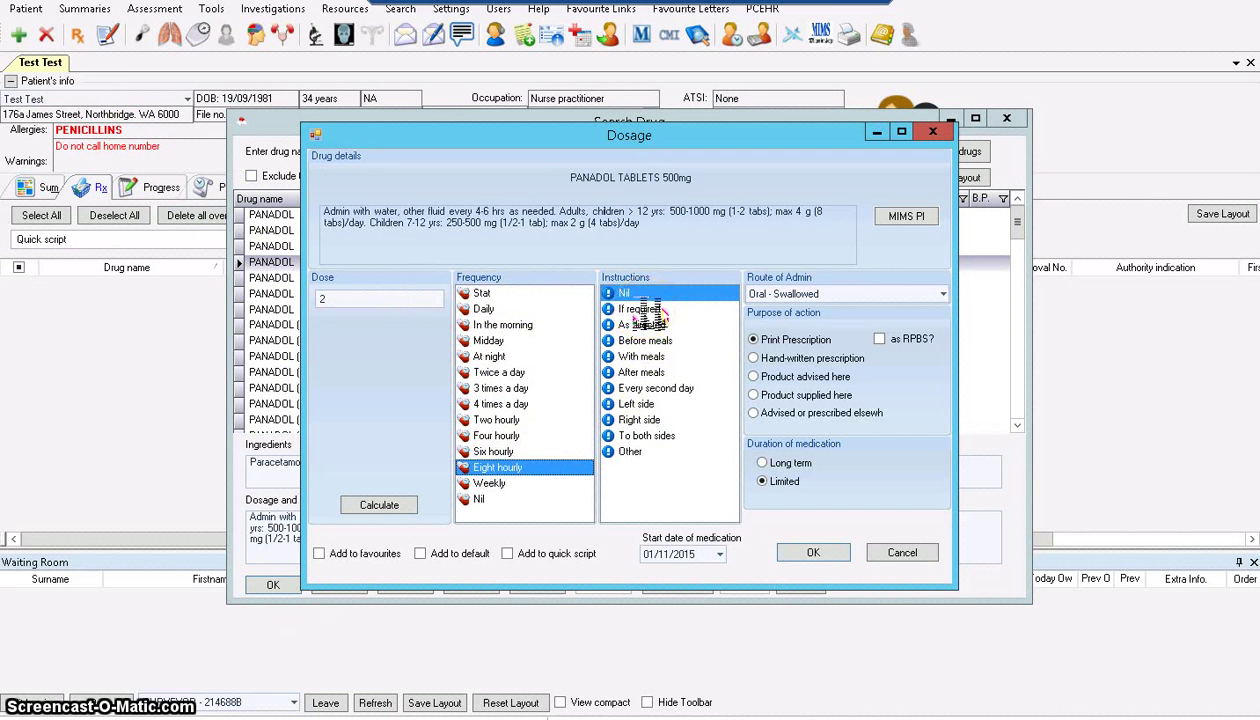
click(642, 324)
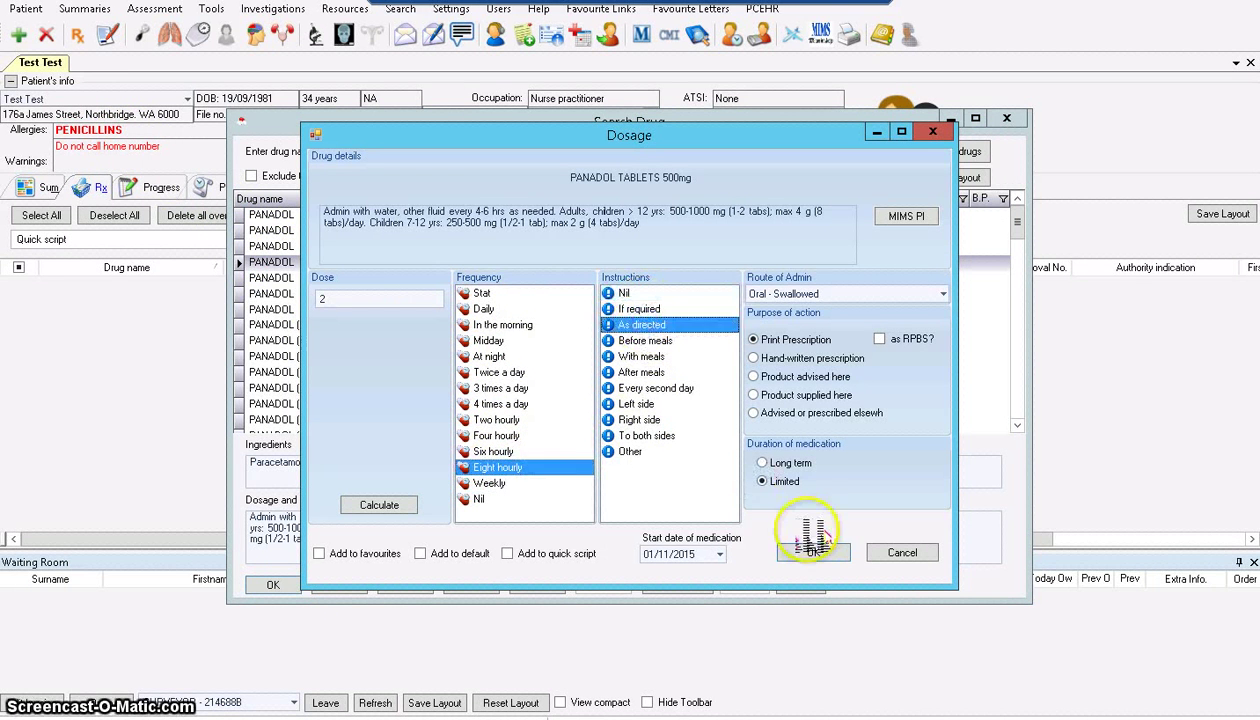
click(812, 550)
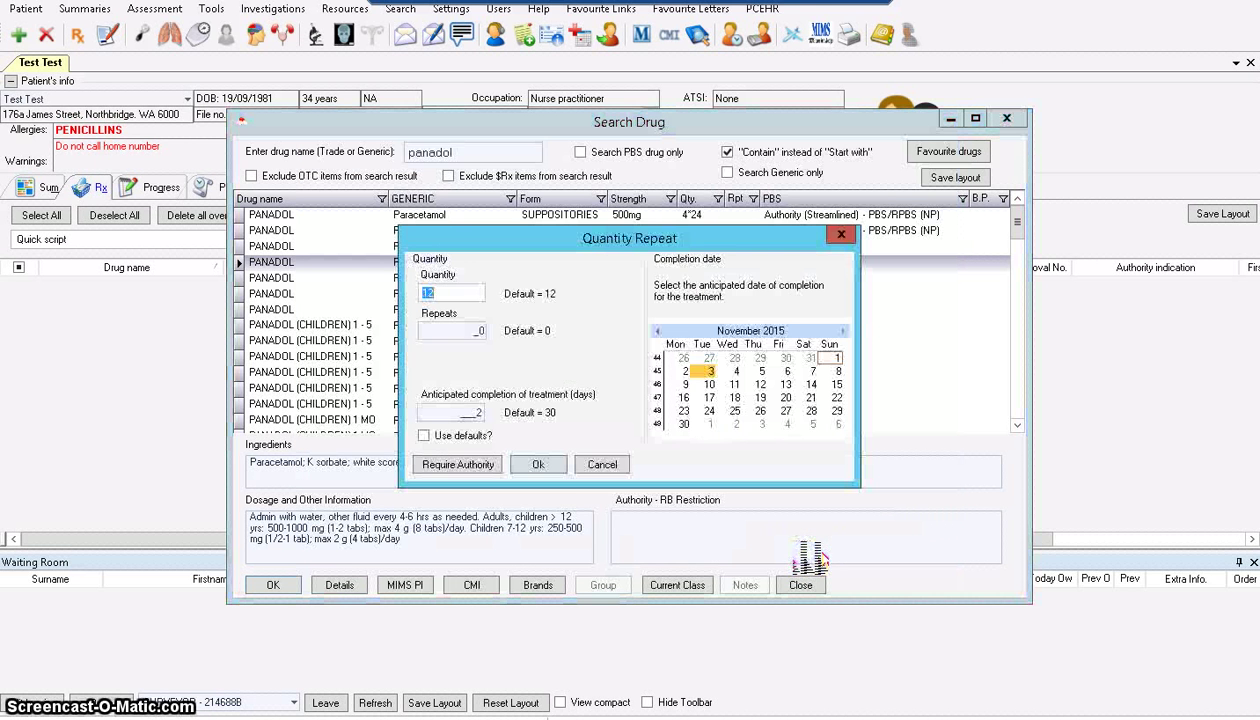
click(538, 464)
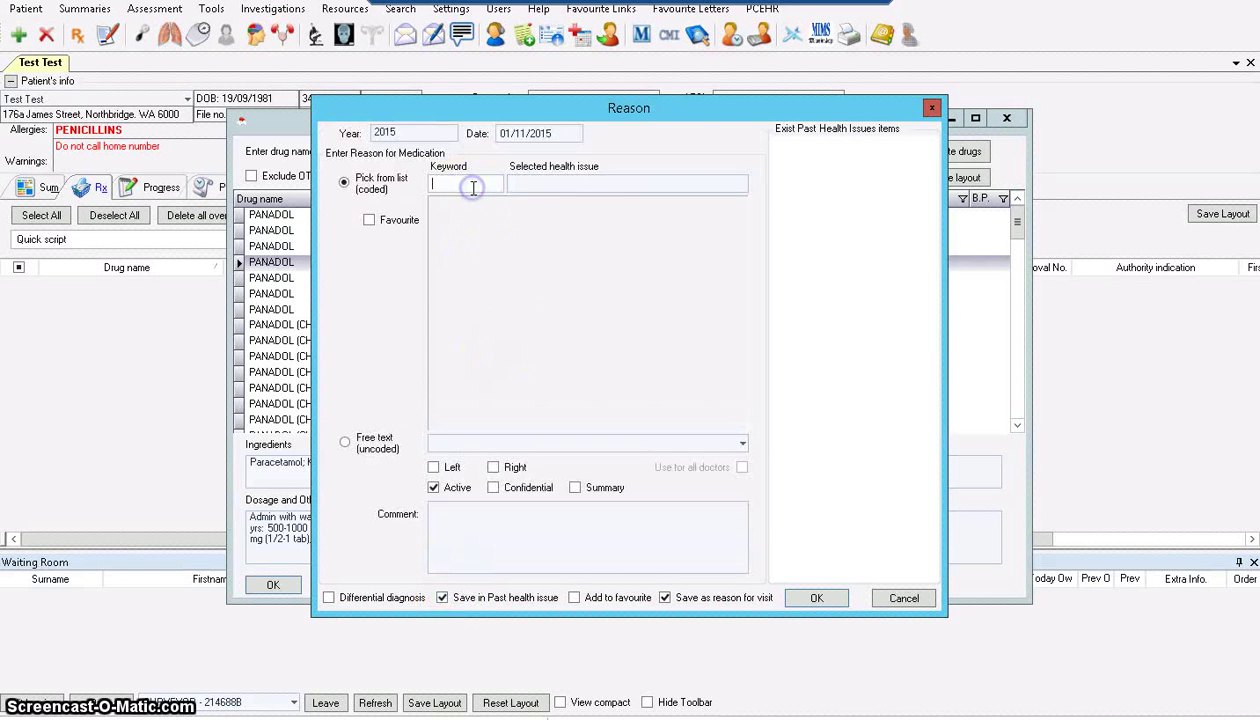
Step: Record HEADACHE as the coded reason for the Panadol medication and close the drug search
text(HEADA)
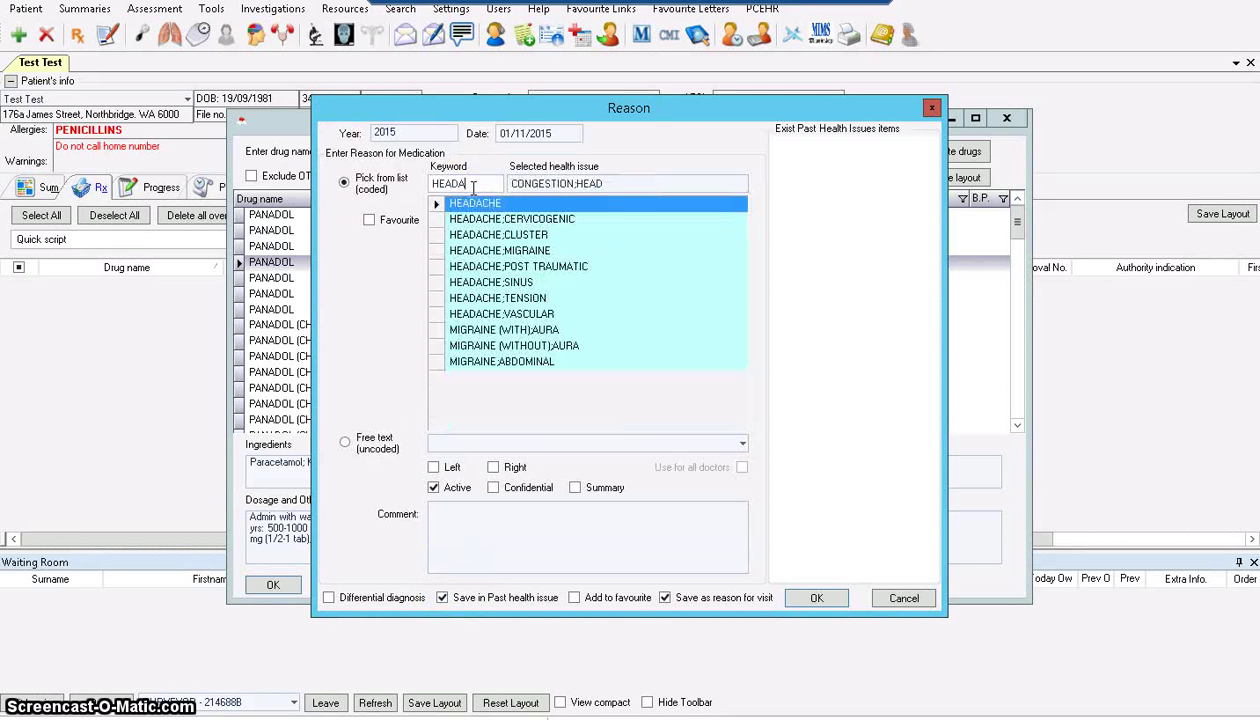
click(511, 298)
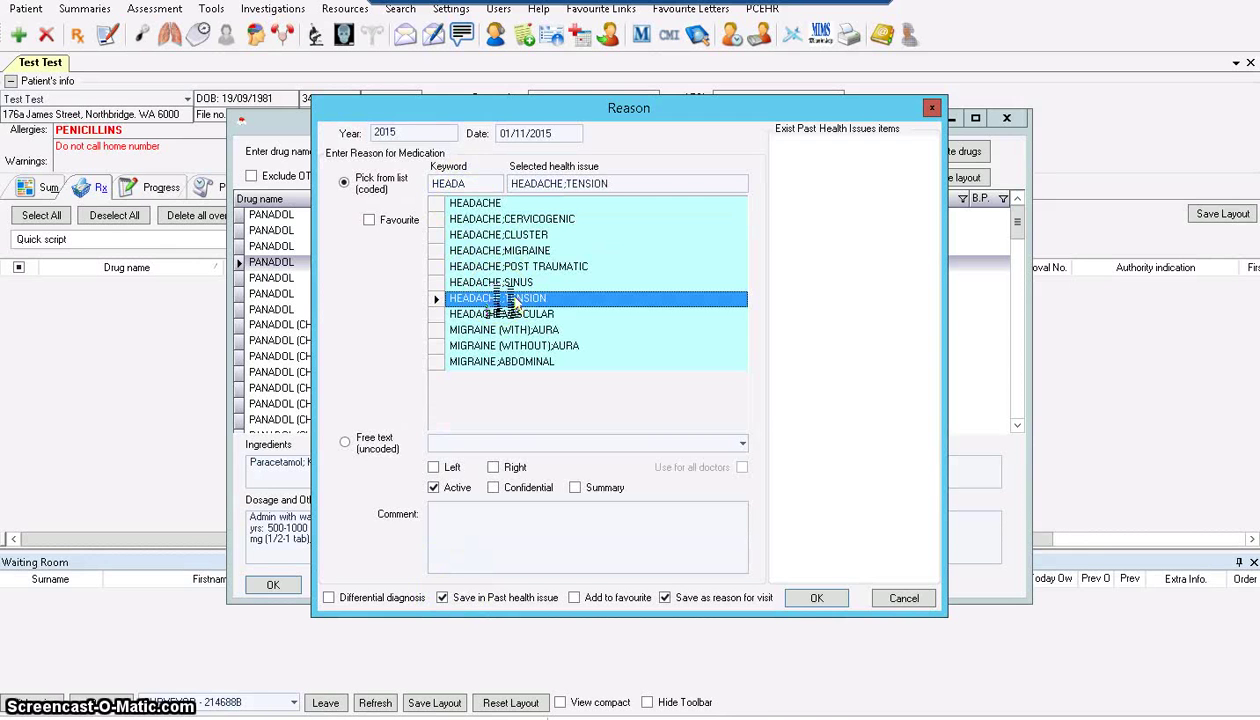
click(474, 202)
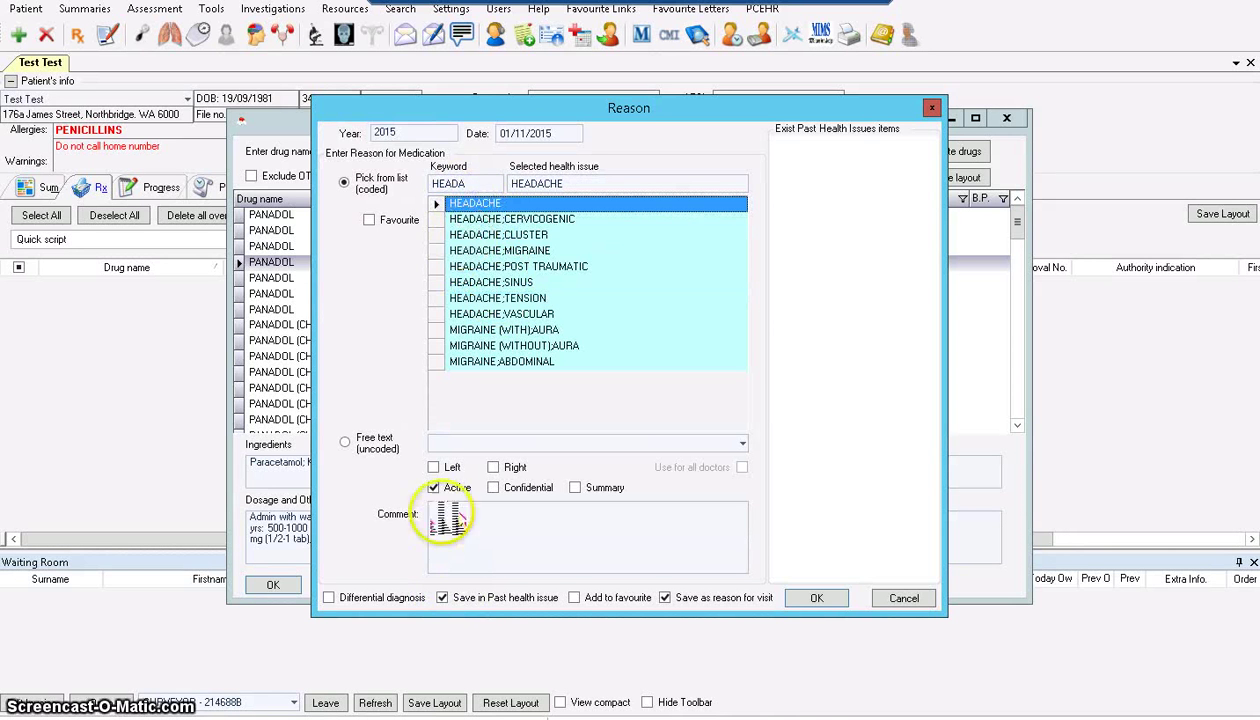
click(815, 598)
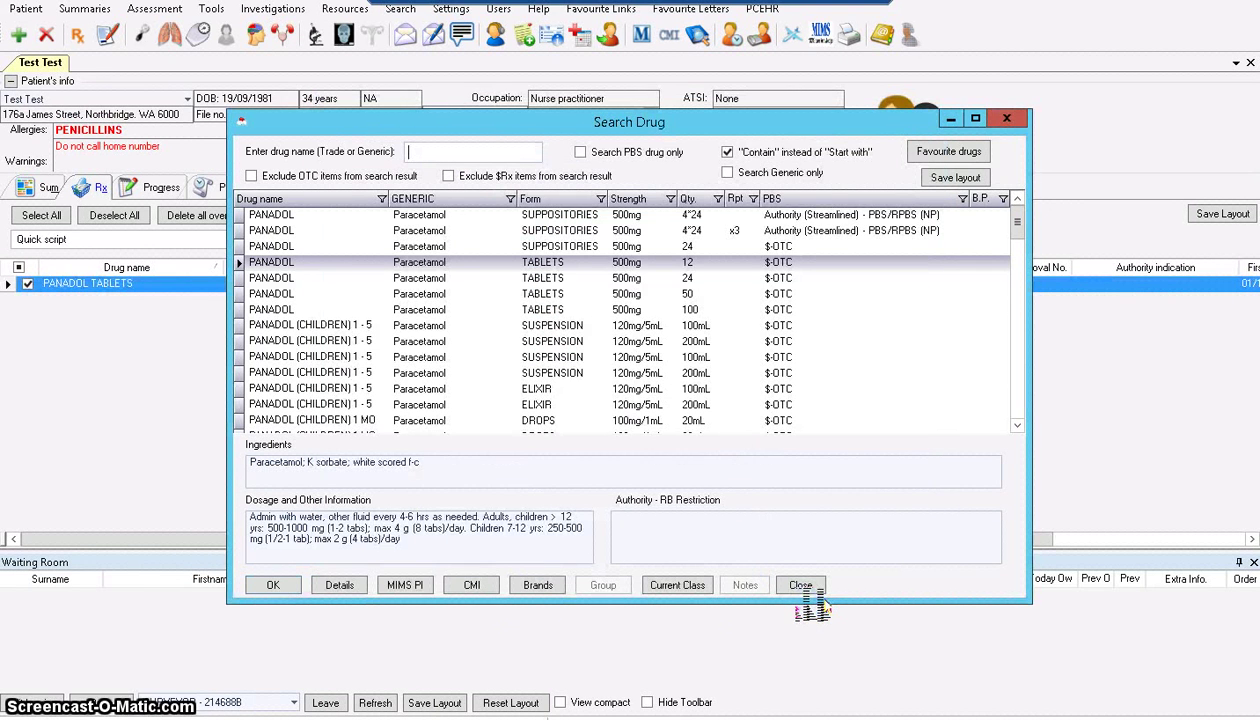
click(1006, 120)
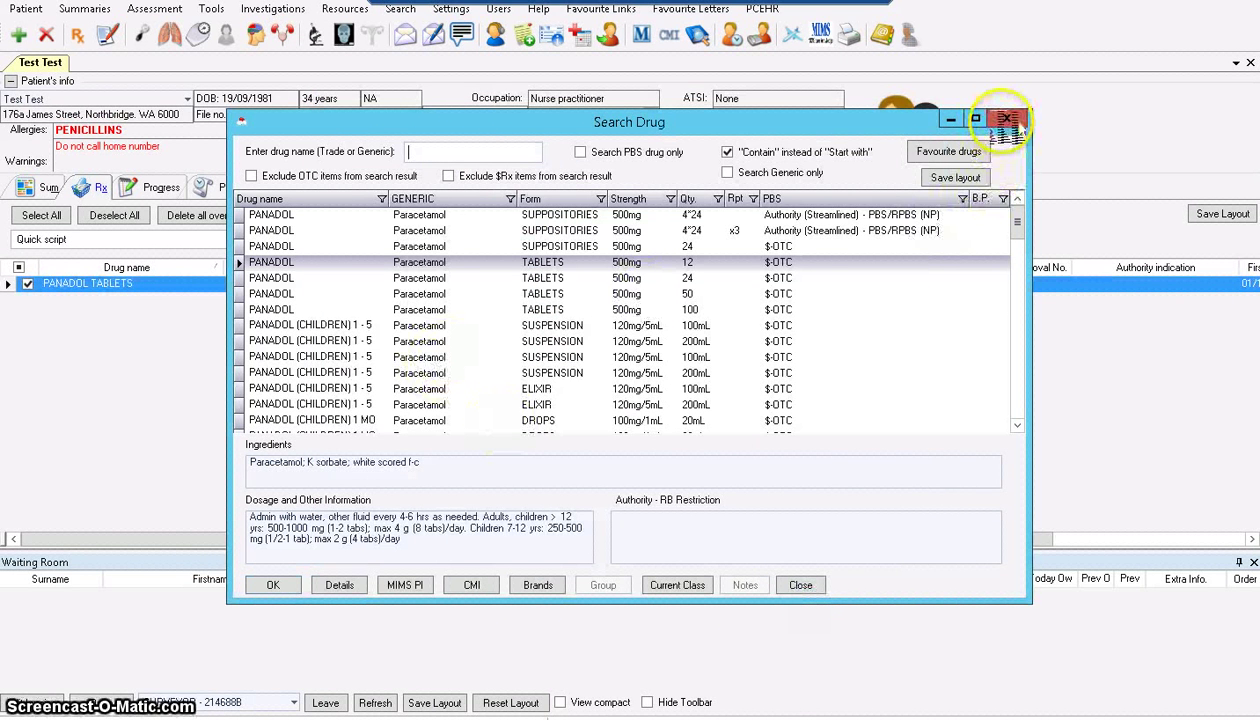
click(802, 585)
click(120, 283)
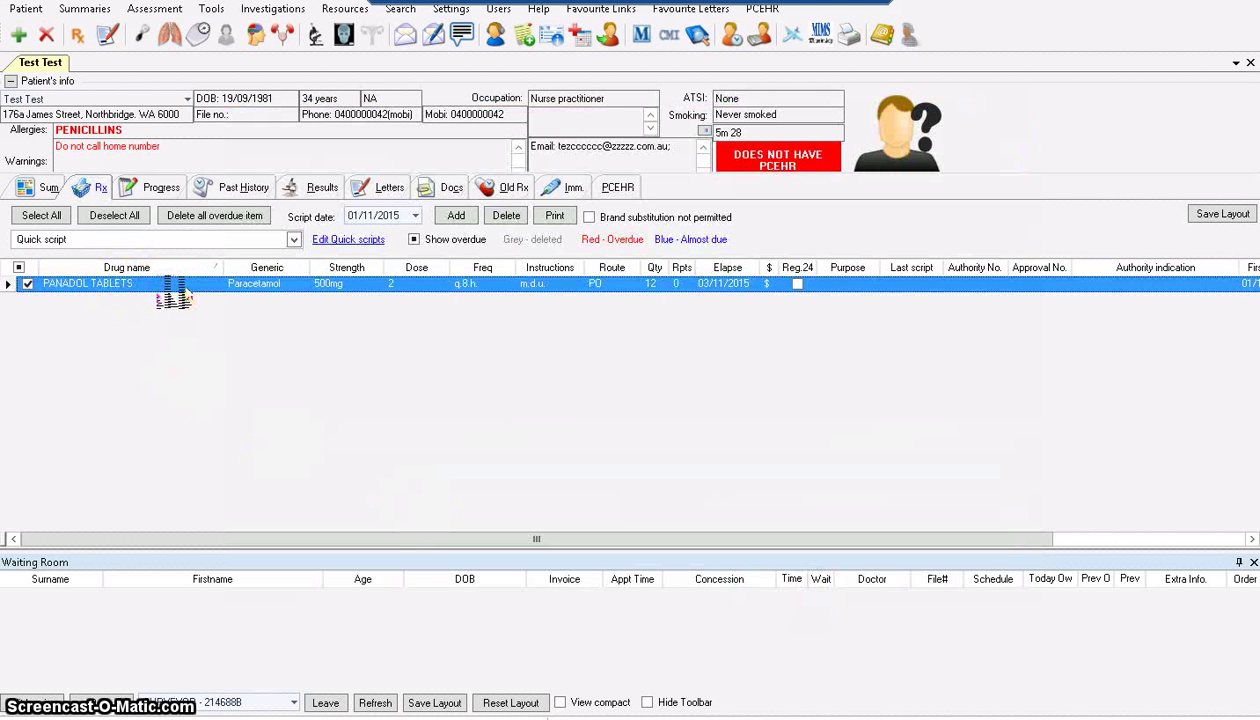
click(556, 216)
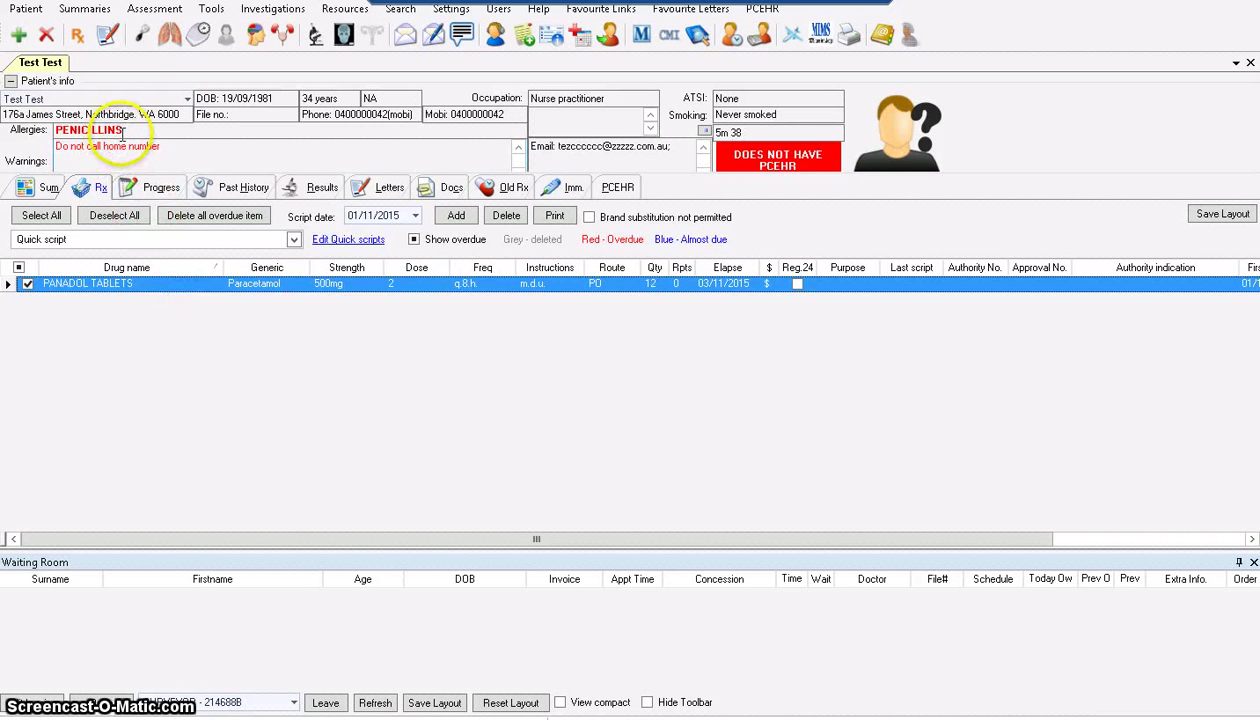
click(90, 42)
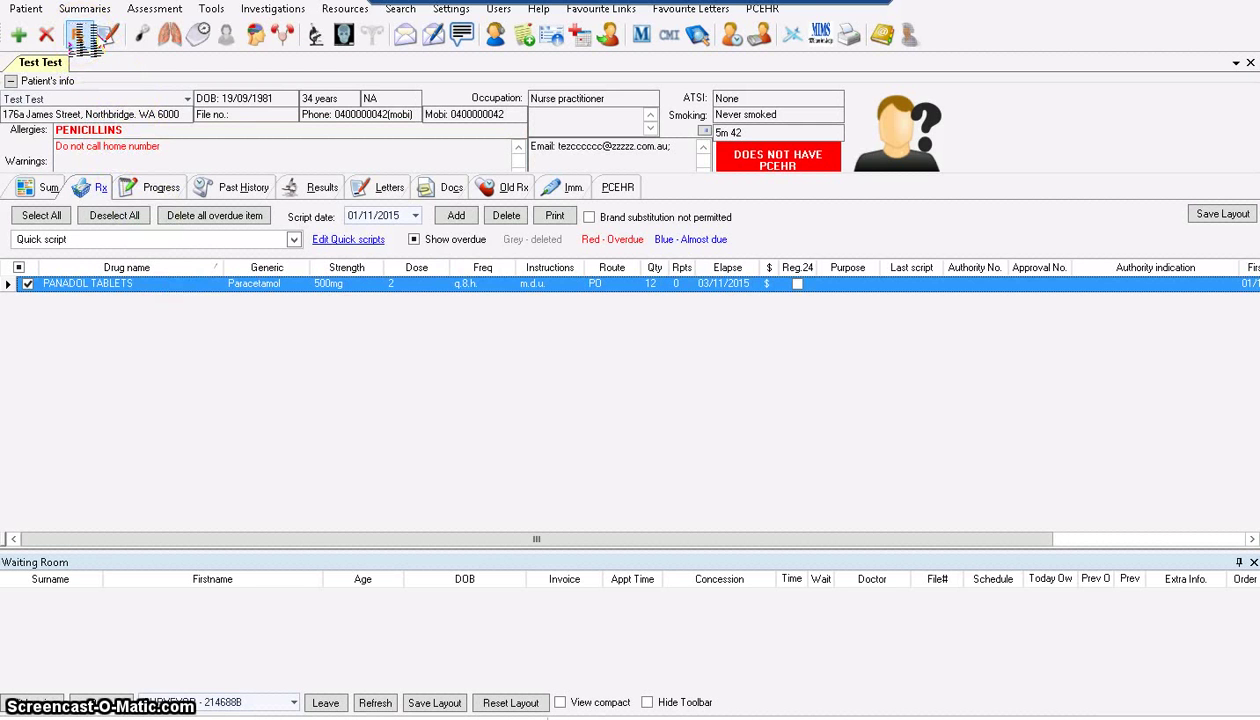
drag(90, 42, 136, 128)
click(135, 129)
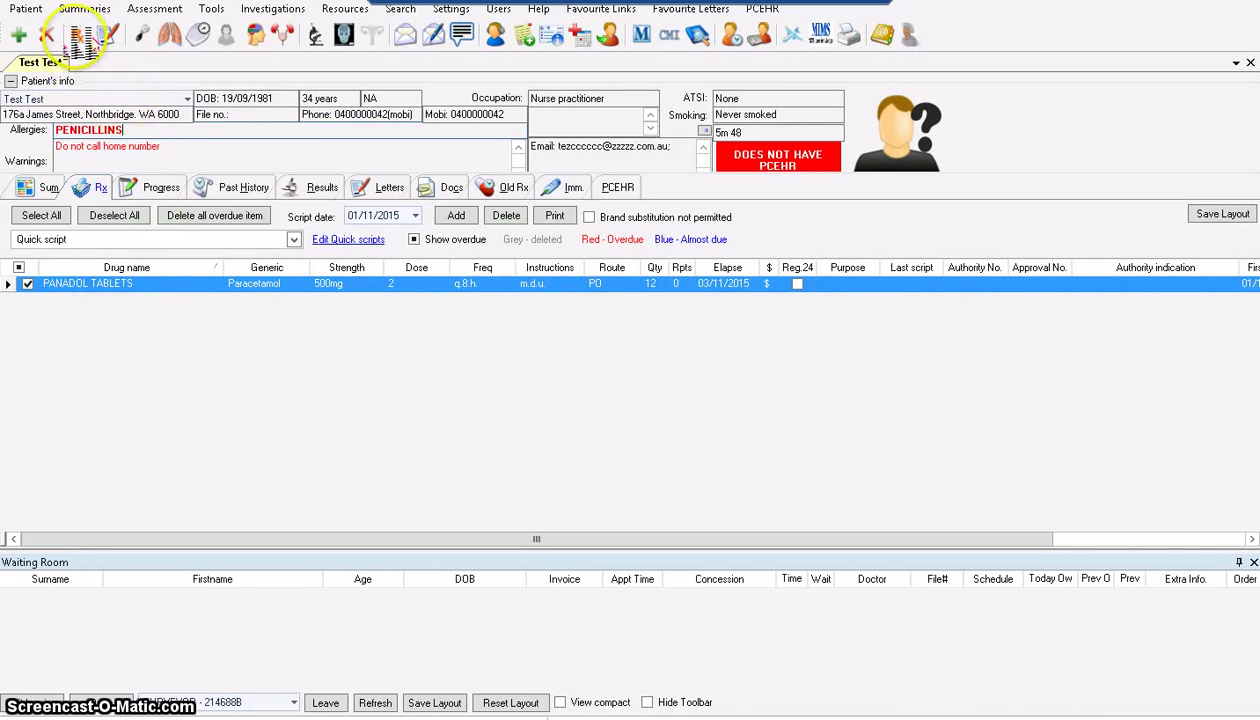
Step: Try to prescribe LPV 250mg capsules from a drug search for "penicilli", cancel the prescription and close the search
click(78, 37)
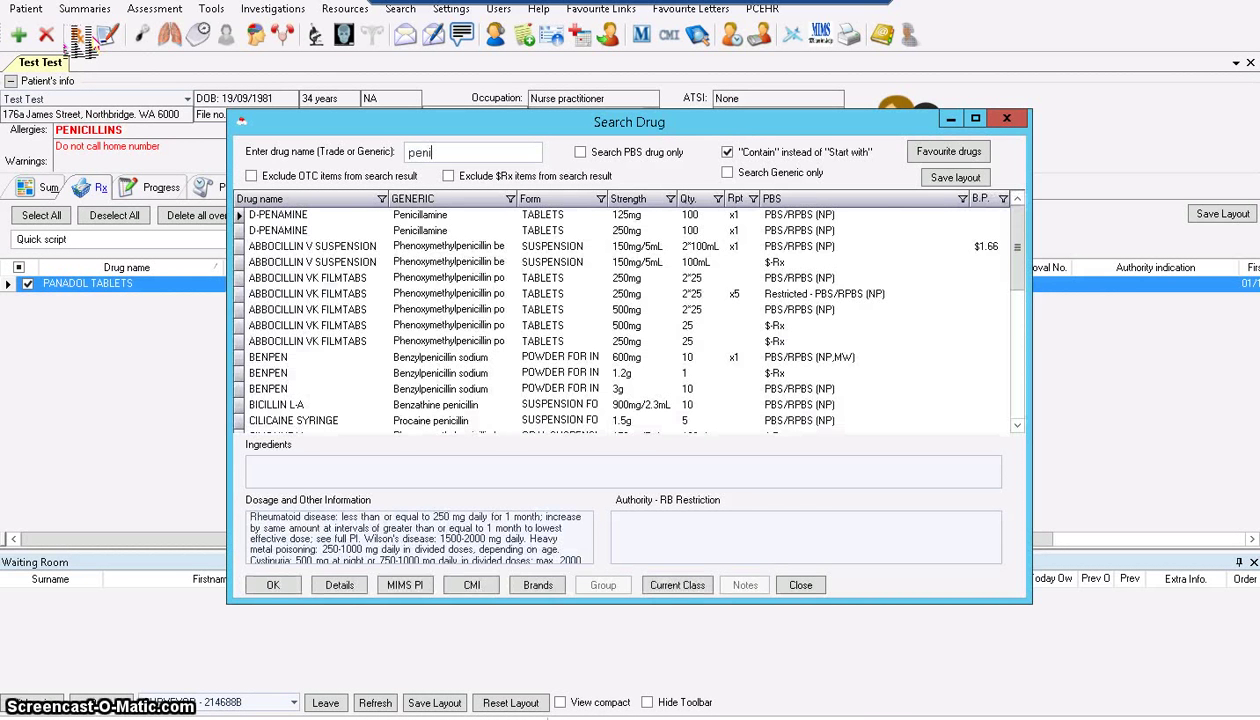
text(penicilli)
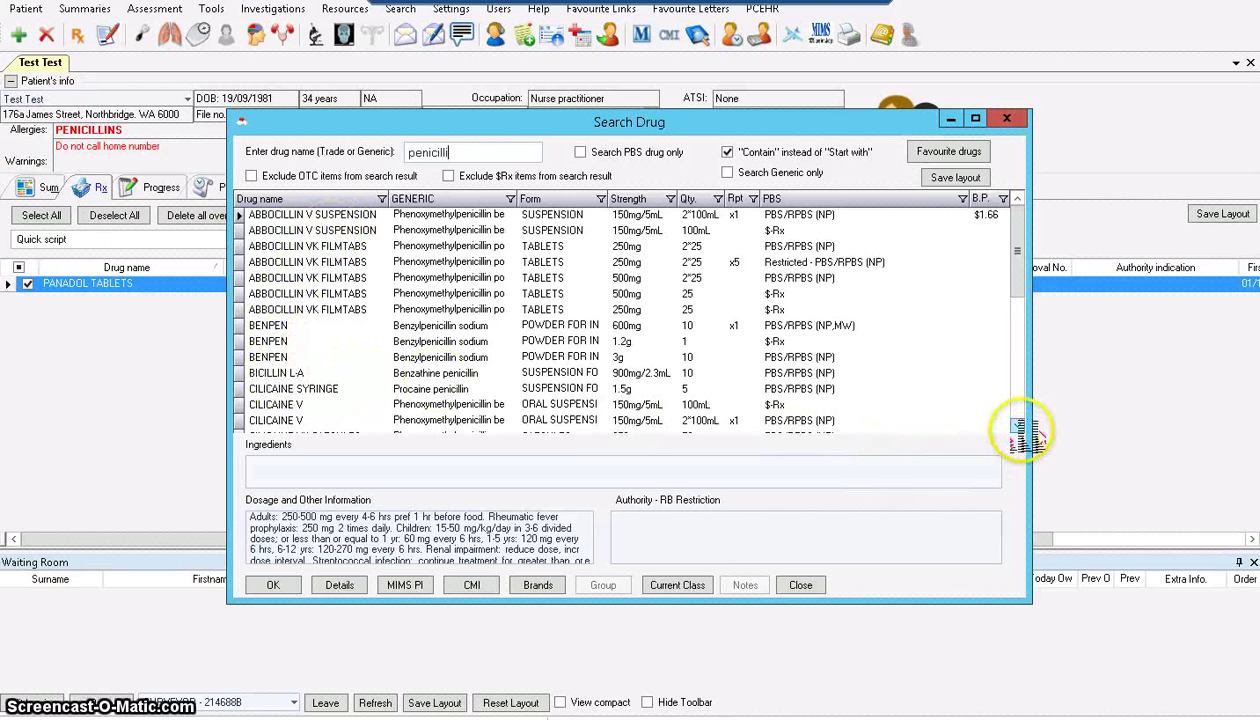
scroll(1020, 432, down, 4)
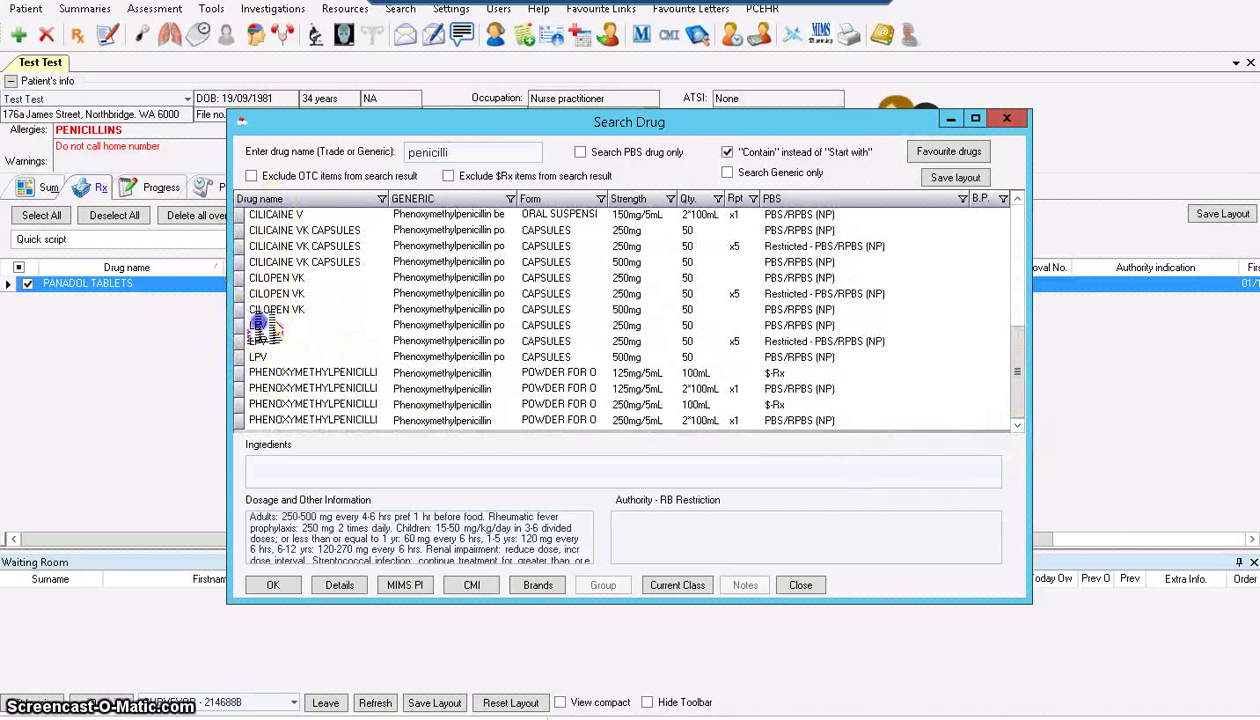
click(263, 326)
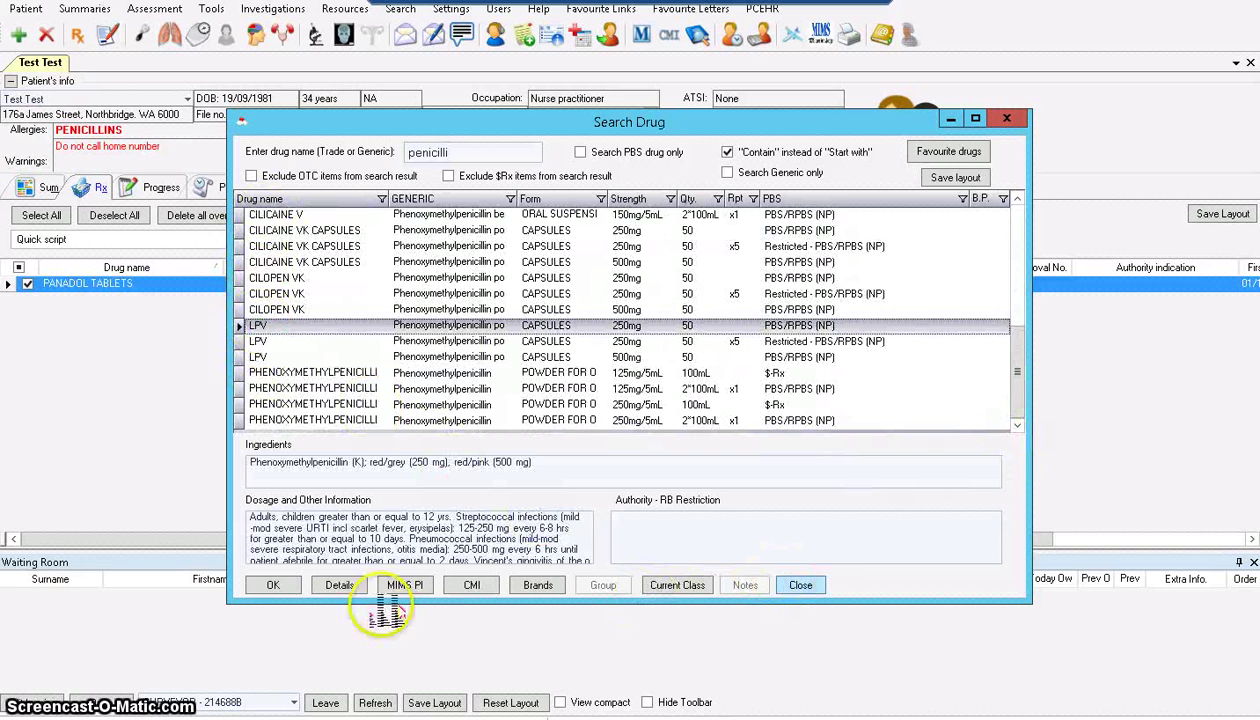
click(273, 585)
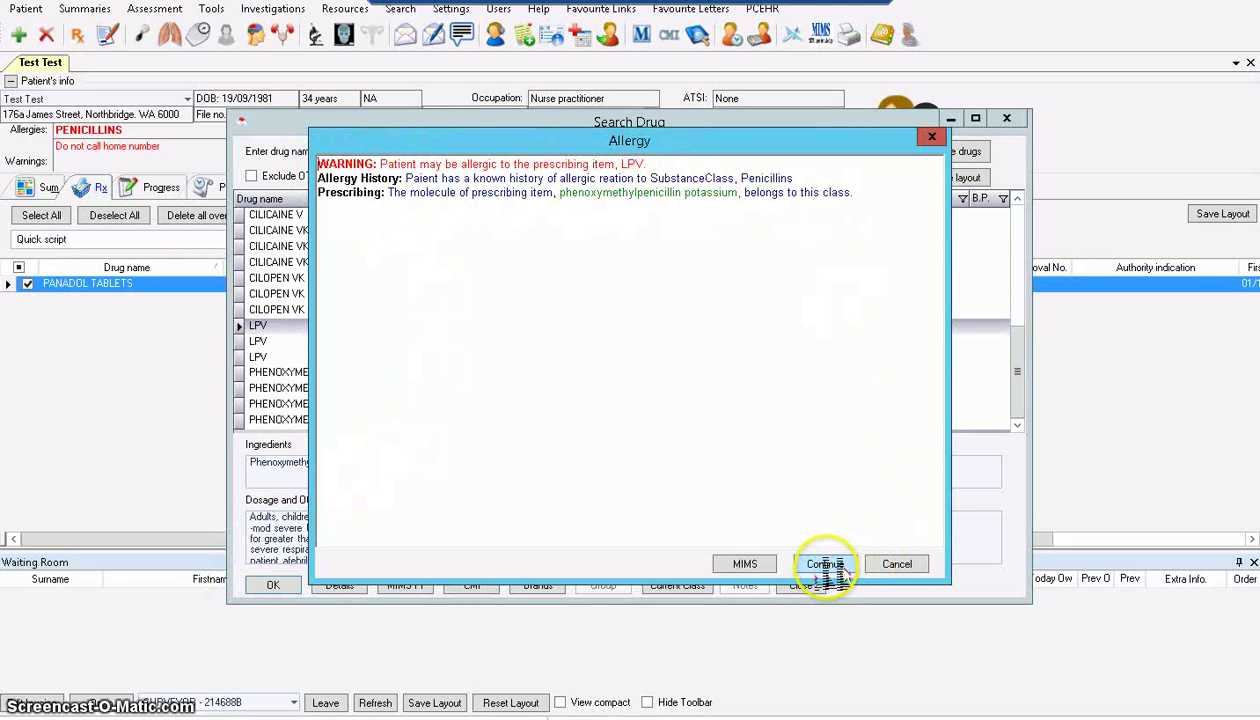
click(897, 566)
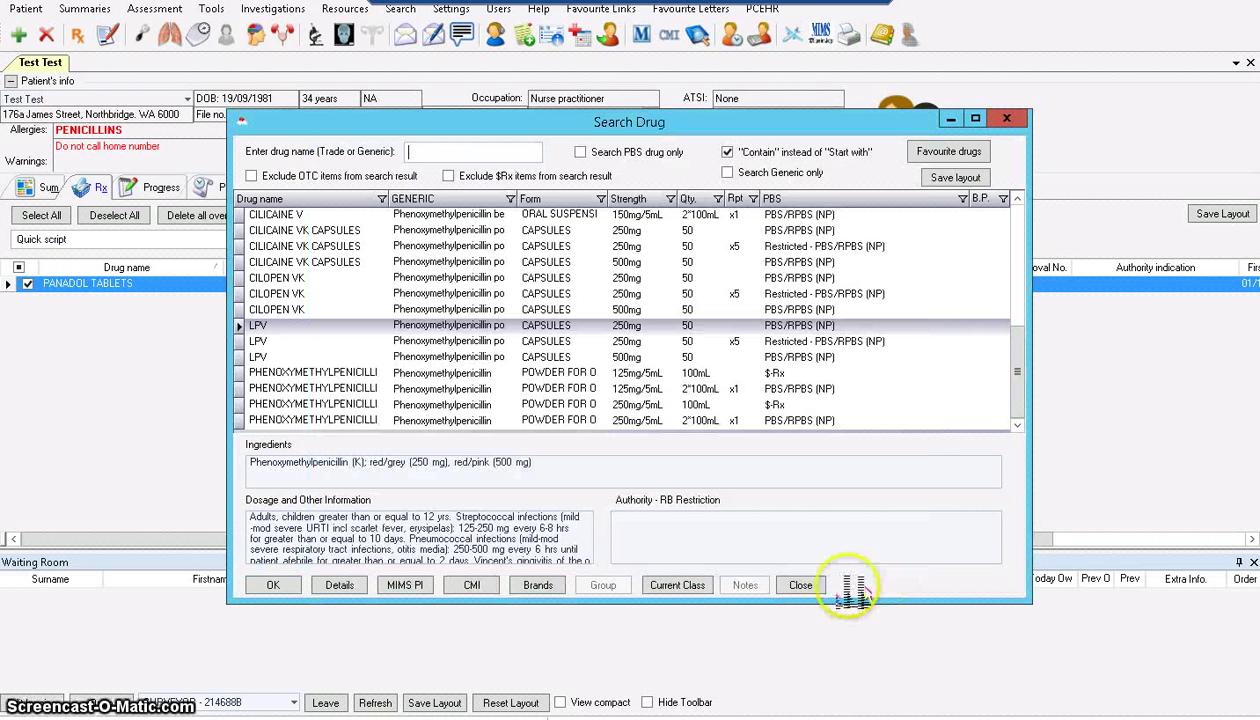
click(803, 585)
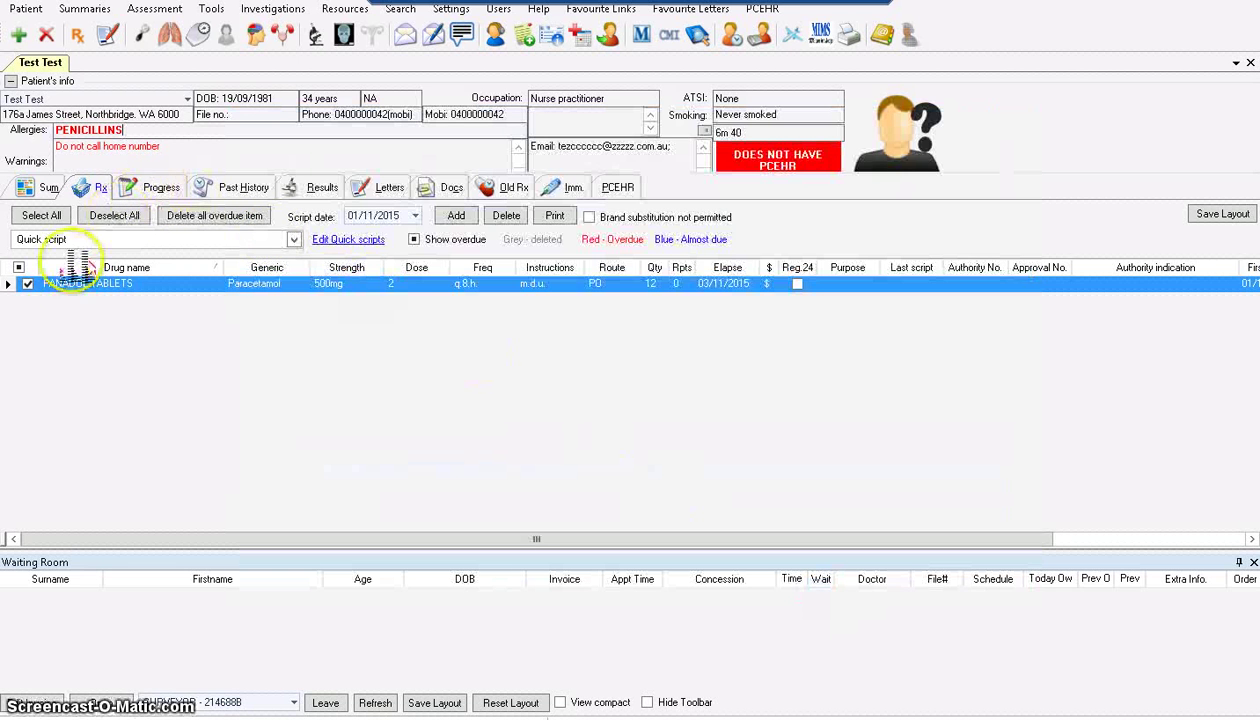
Step: Add the line "Headache since yesterday" above the General info section of today's progress note
click(150, 188)
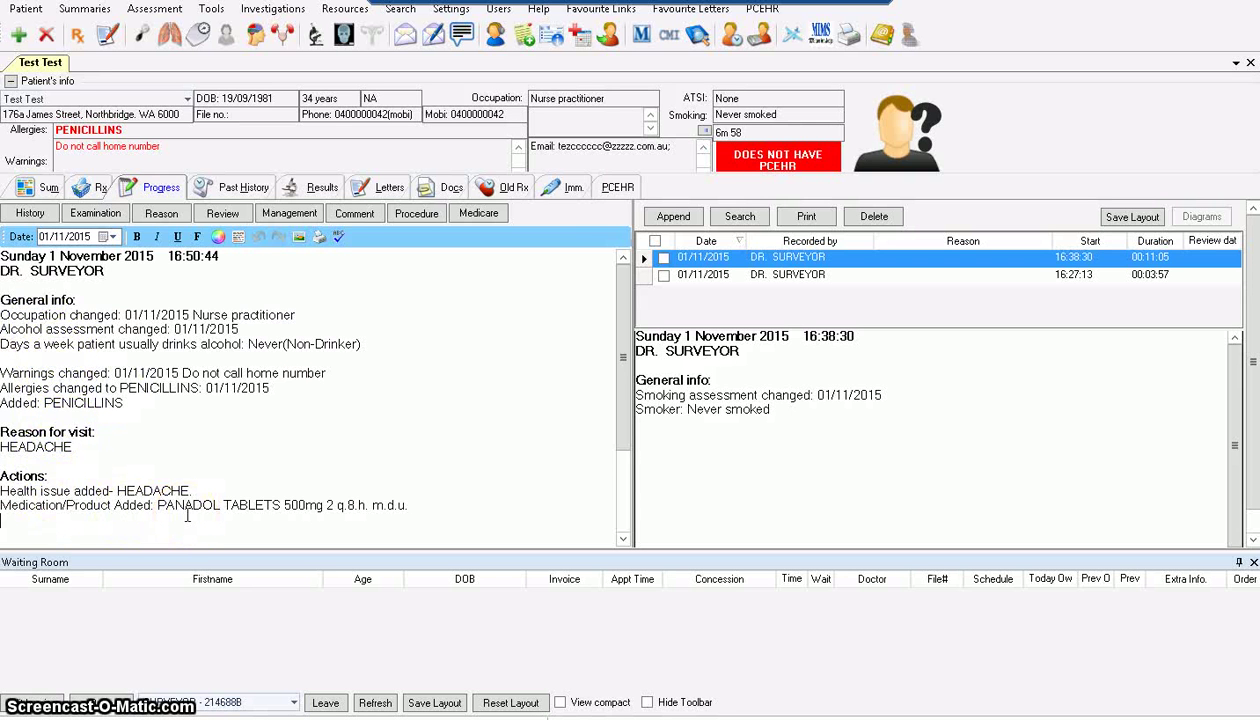
click(57, 284)
key(Return)
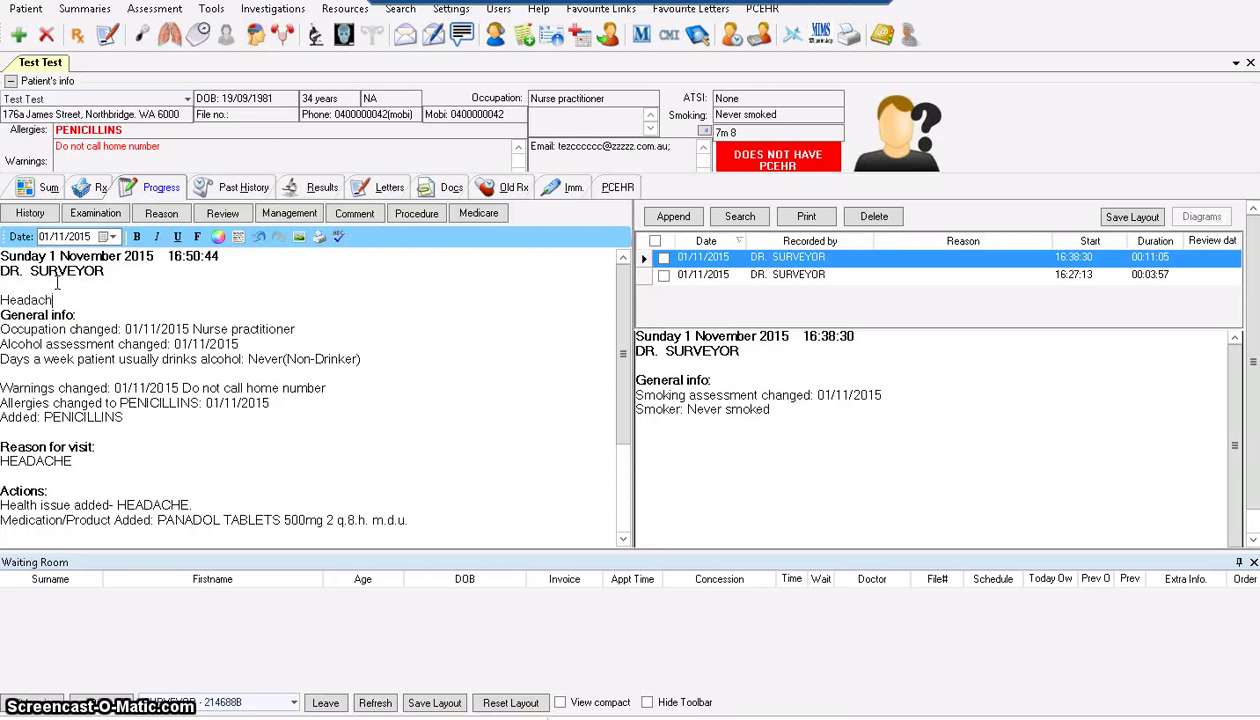
text(Headache since yesterday)
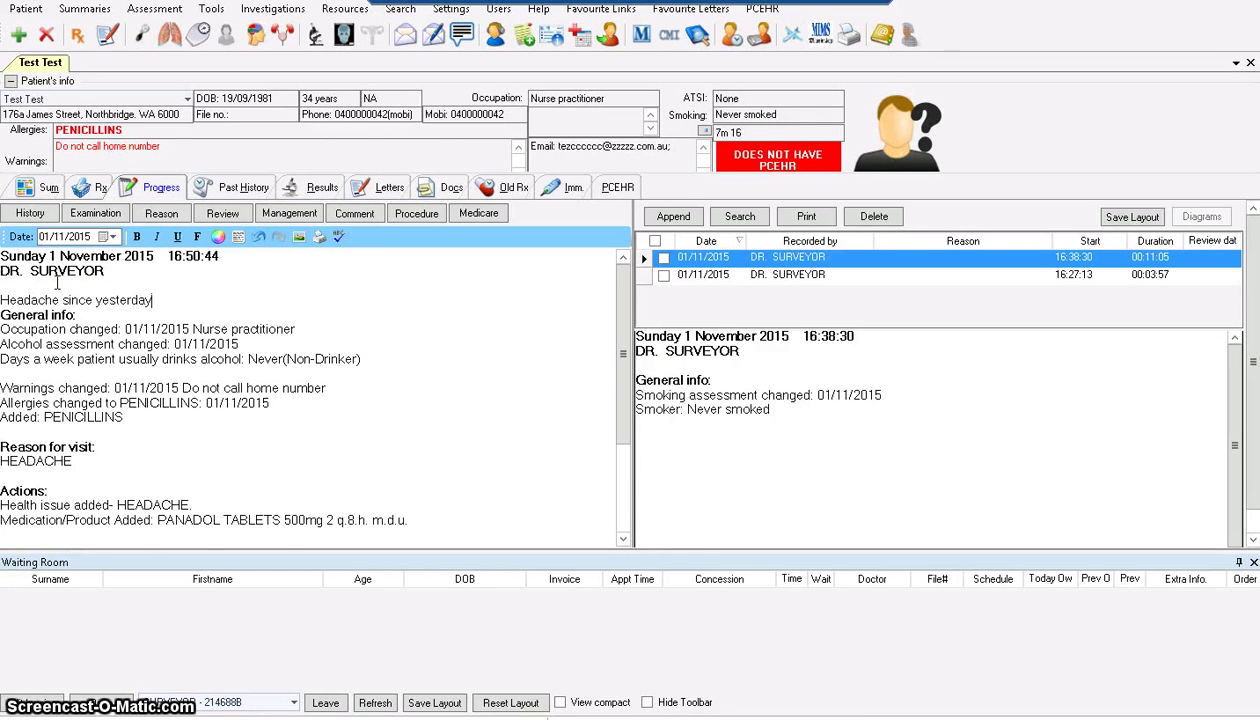
key(Return)
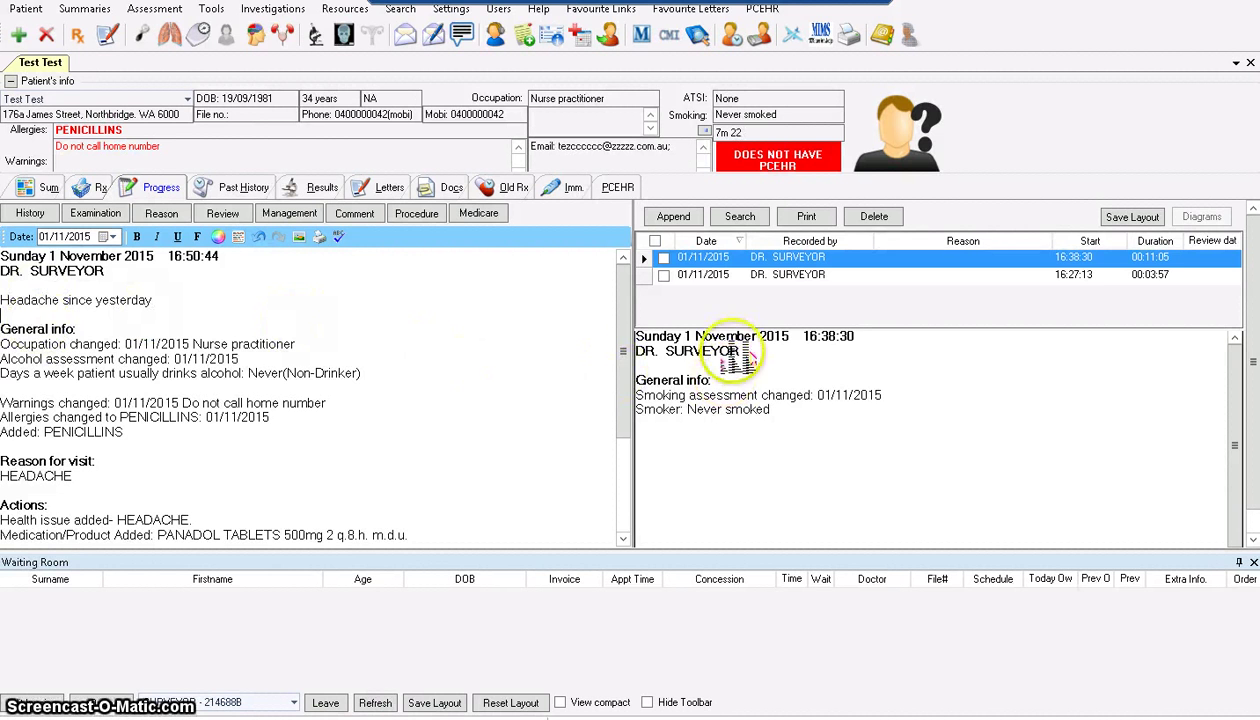
Step: Review the two earlier progress notes of 01/11/2015, recorded at 16:38:30 and 16:27:13
click(708, 276)
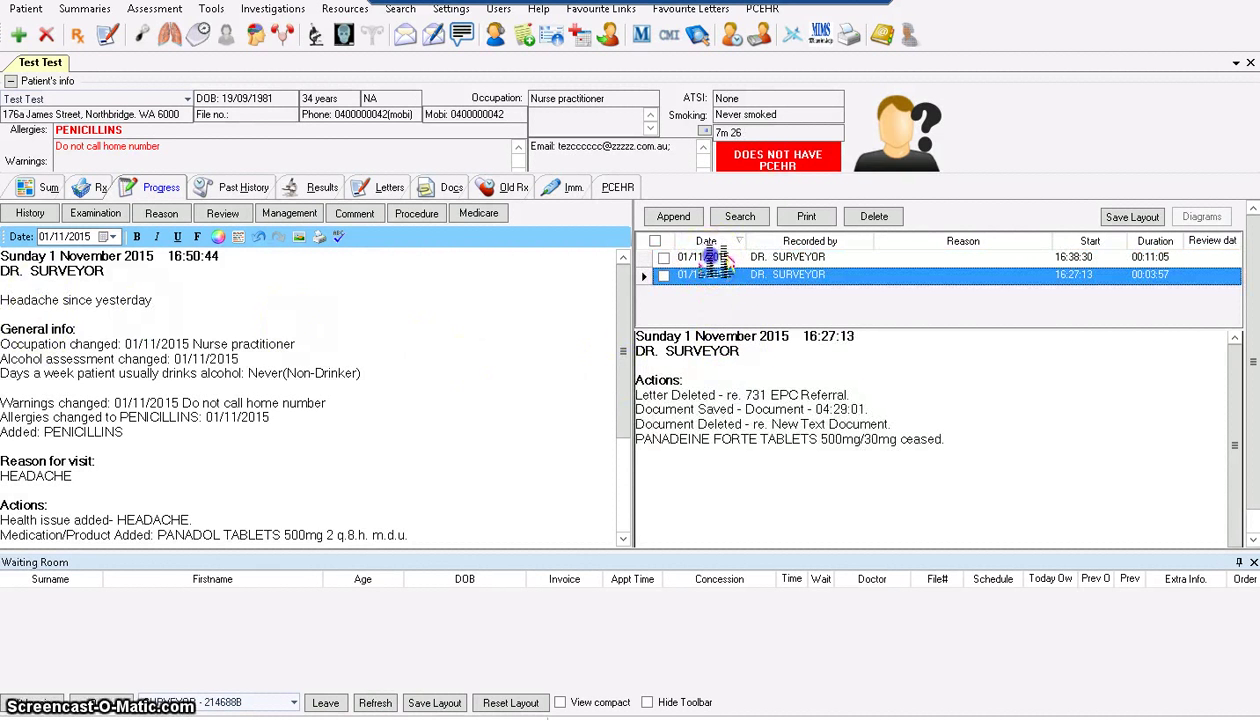
click(712, 257)
click(718, 276)
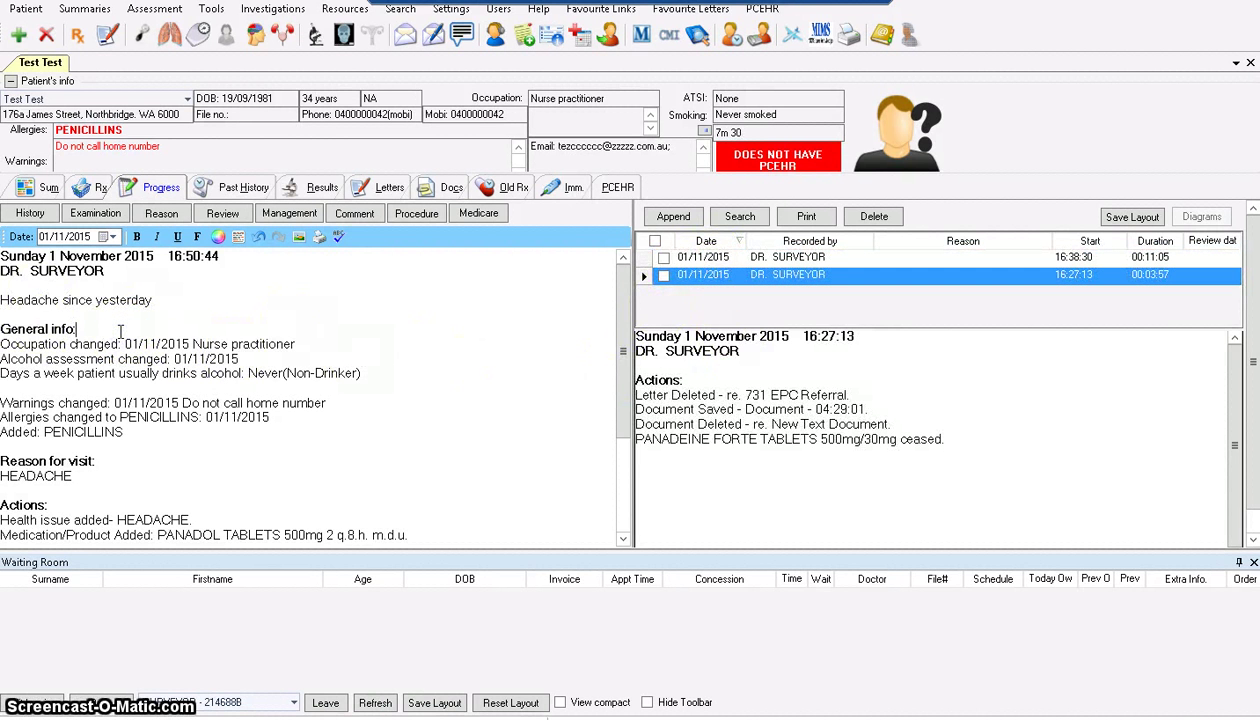
Step: Insert the predefined kidscheck text, Opportunistic Health Check for children, below the headache line in the progress note
click(152, 300)
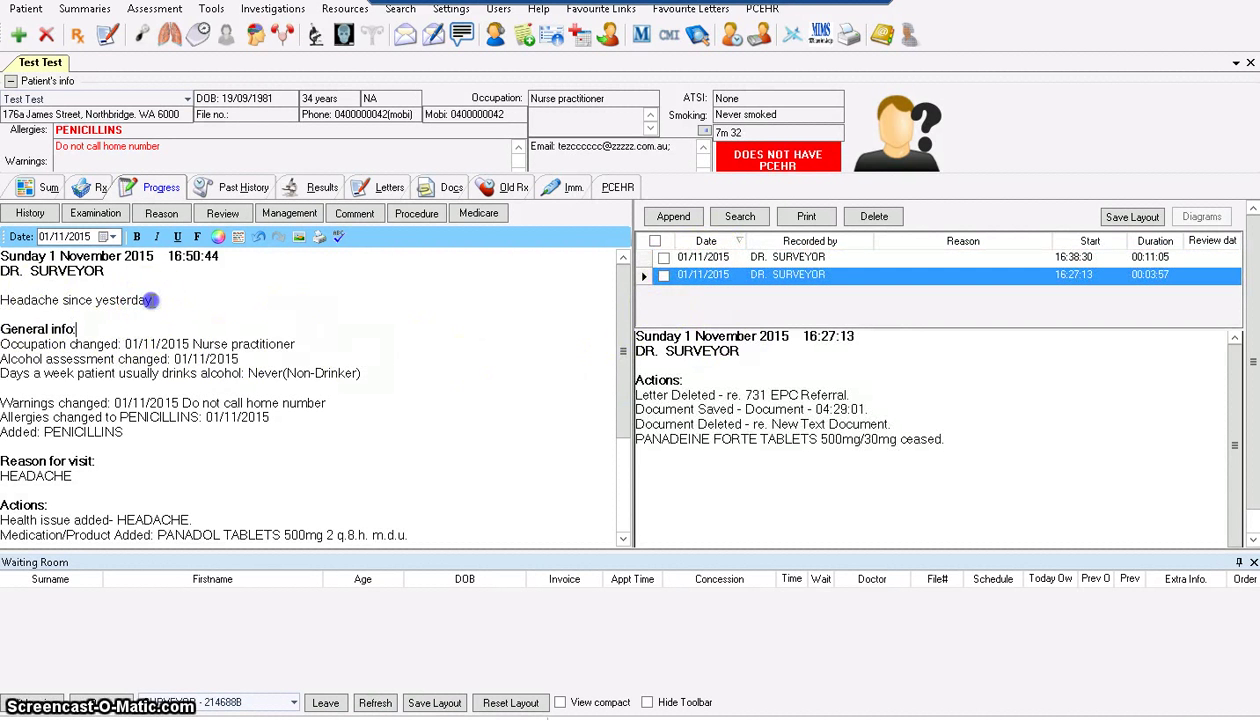
key(Return)
key(Return)
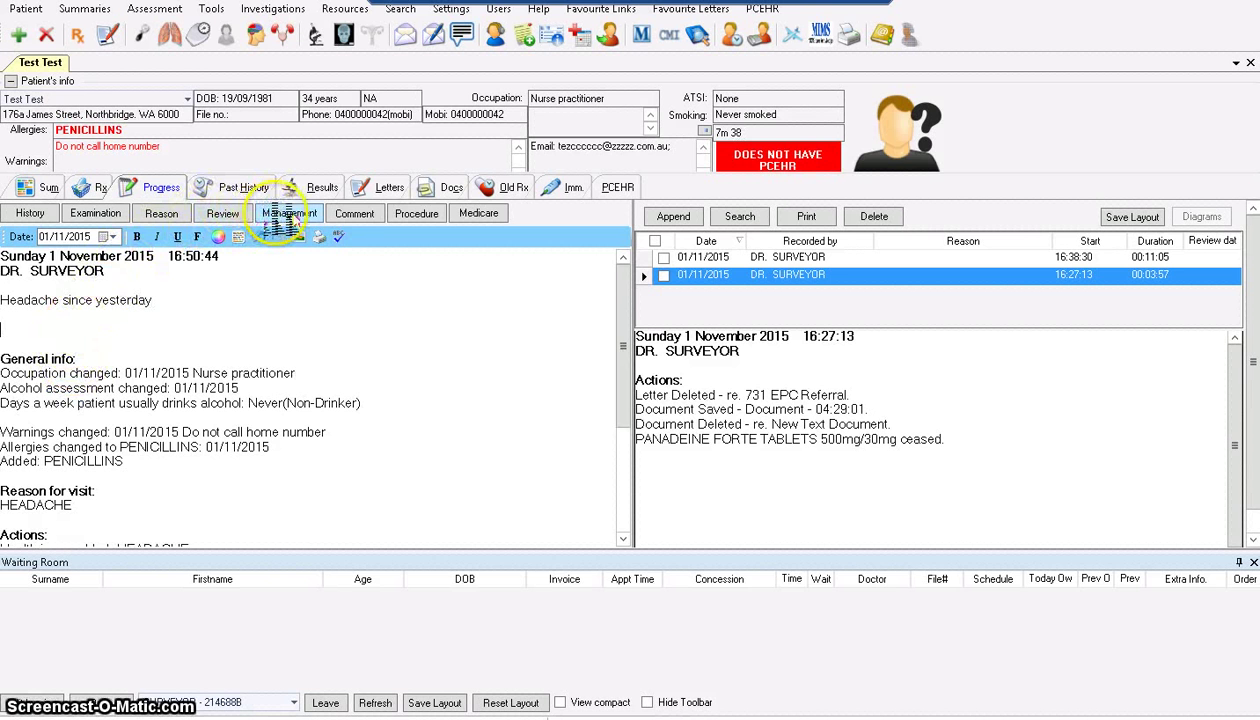
click(357, 216)
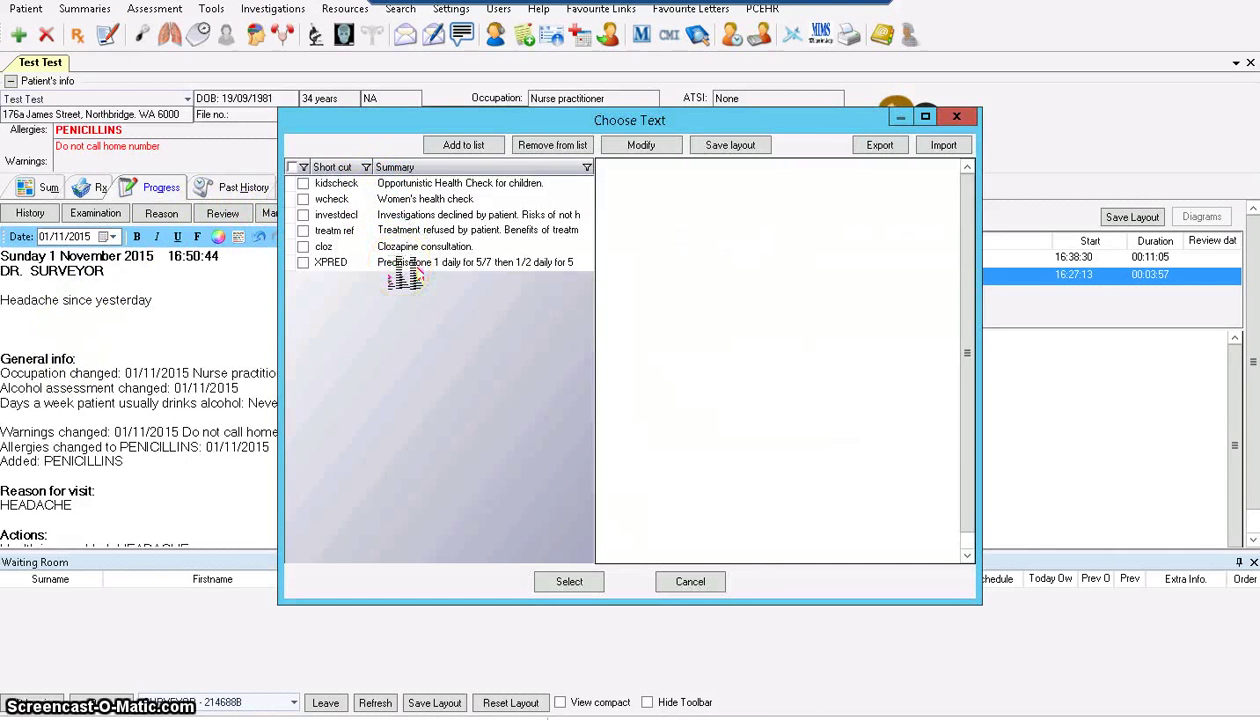
click(398, 188)
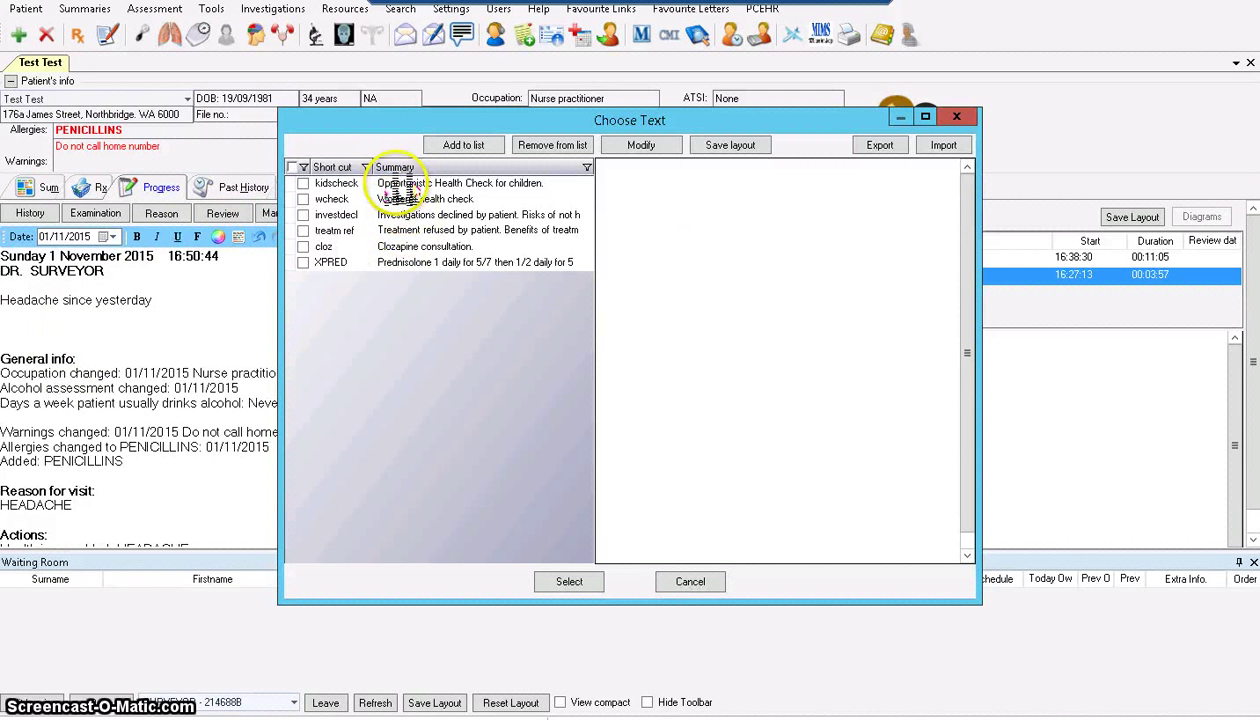
mouse_move(398, 198)
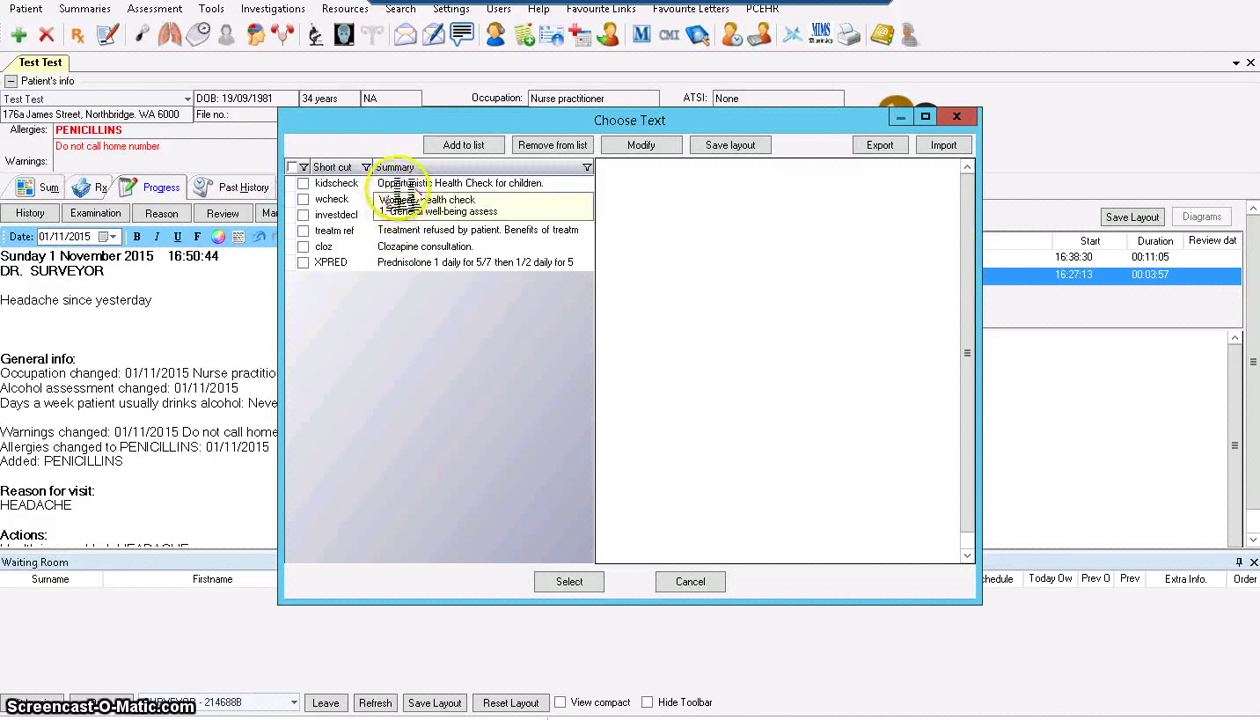
click(398, 186)
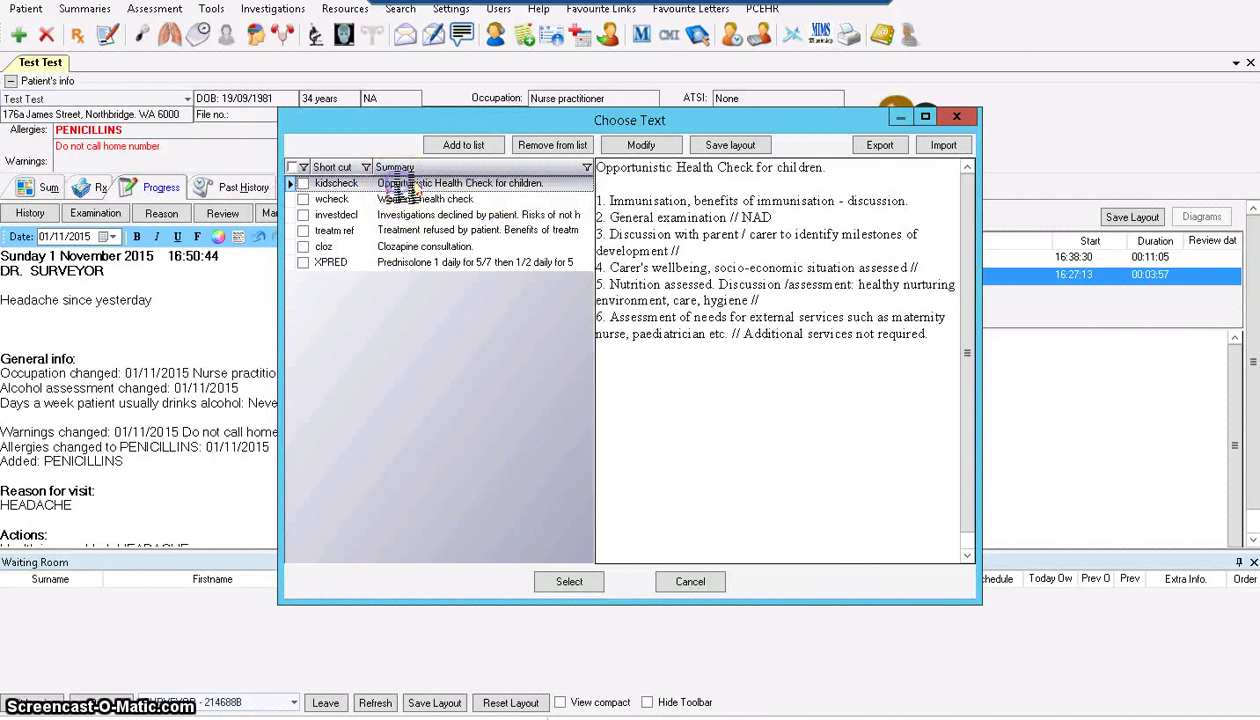
click(572, 582)
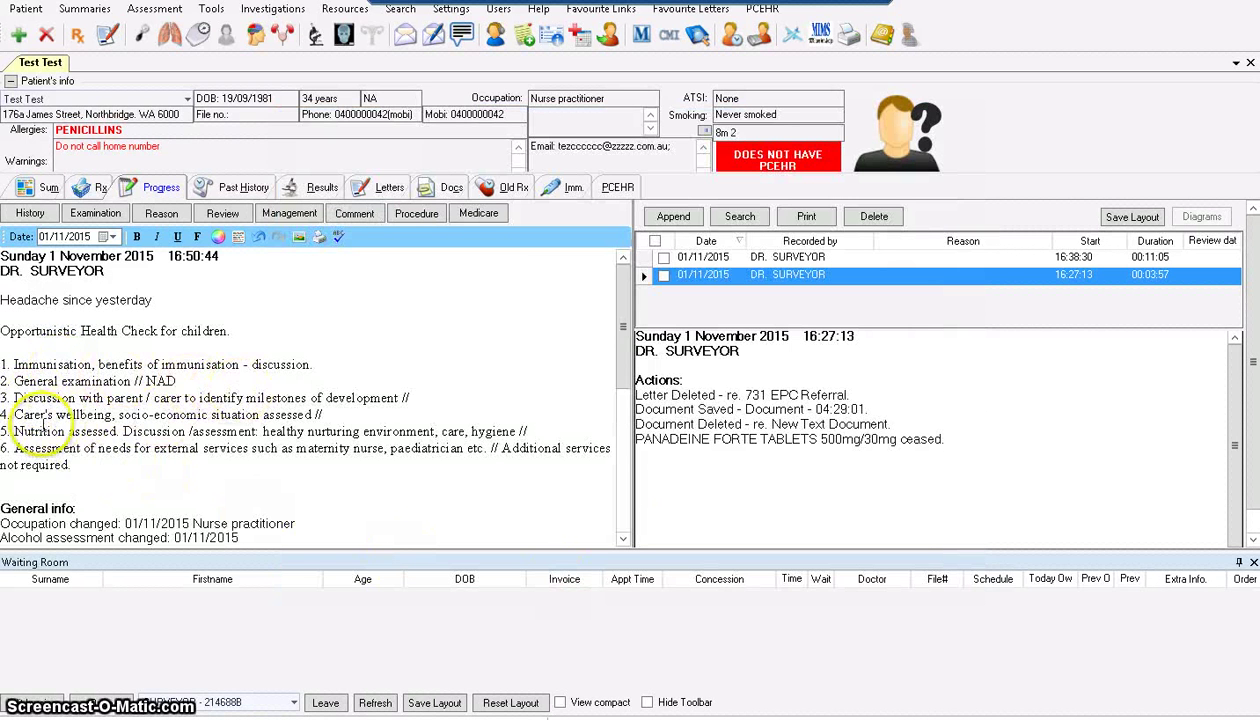
click(329, 365)
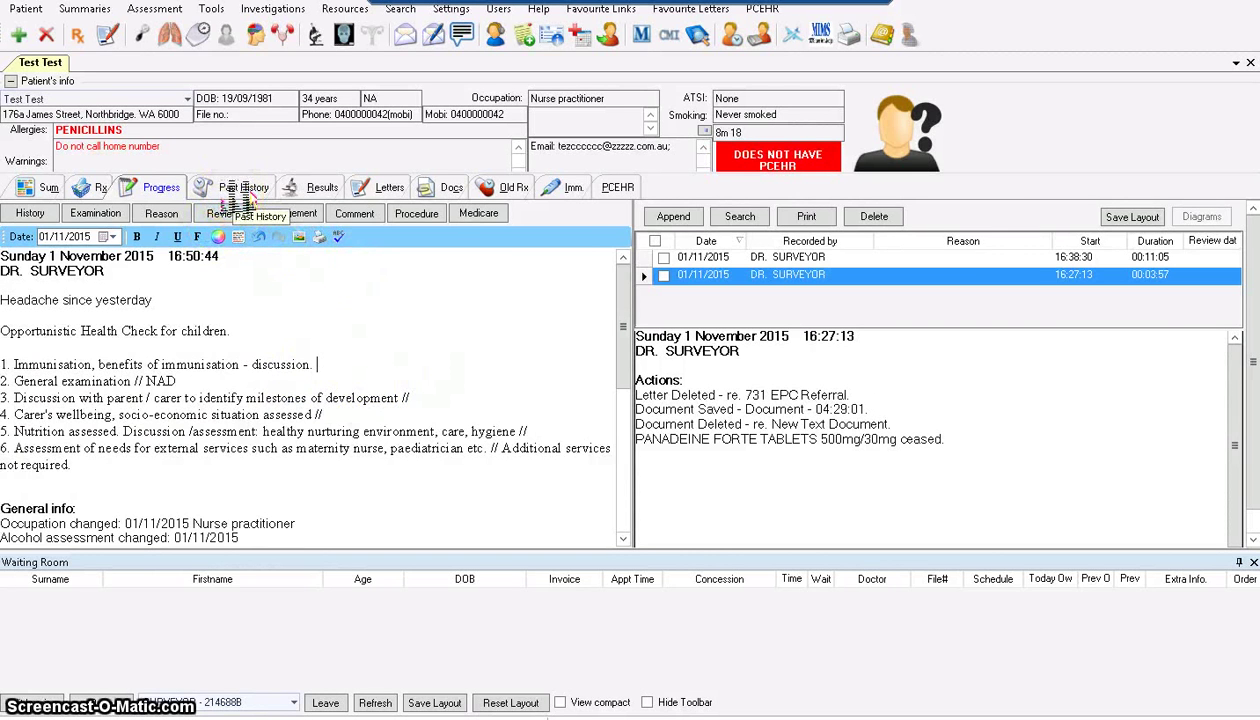
Step: Add HEADACHE to the patient's past history as a coded, active condition dated 01/11/2015
click(245, 189)
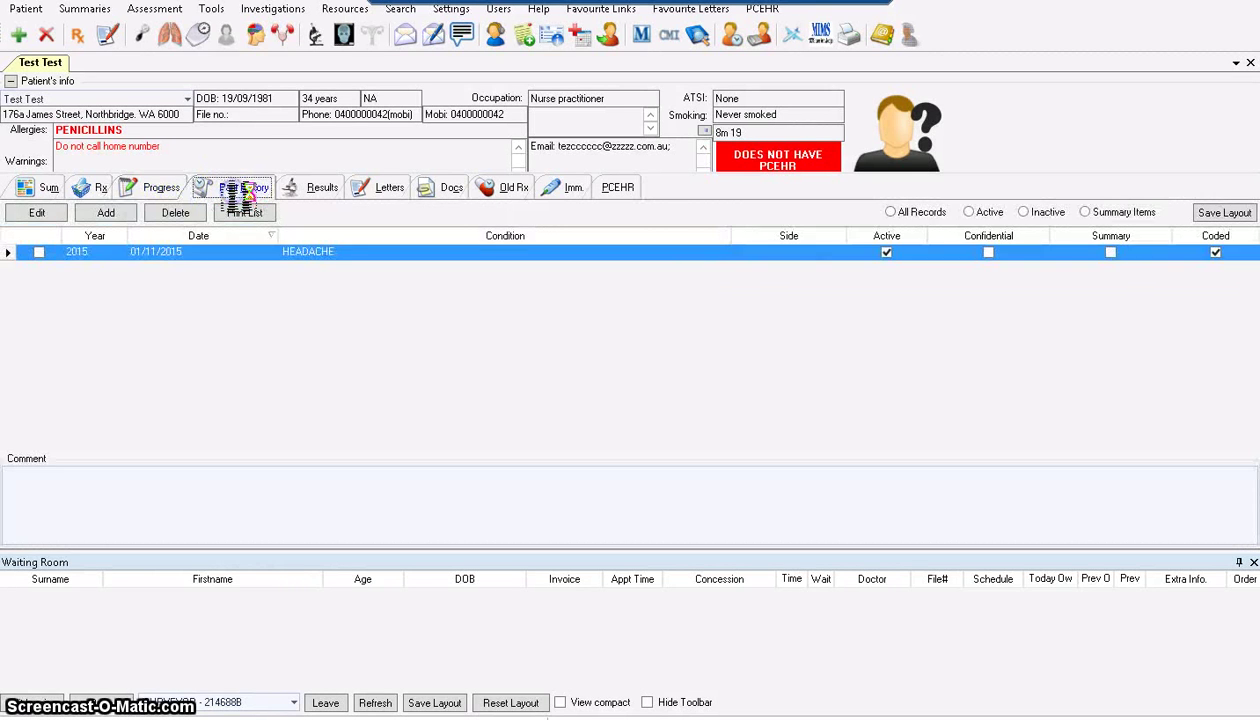
click(236, 253)
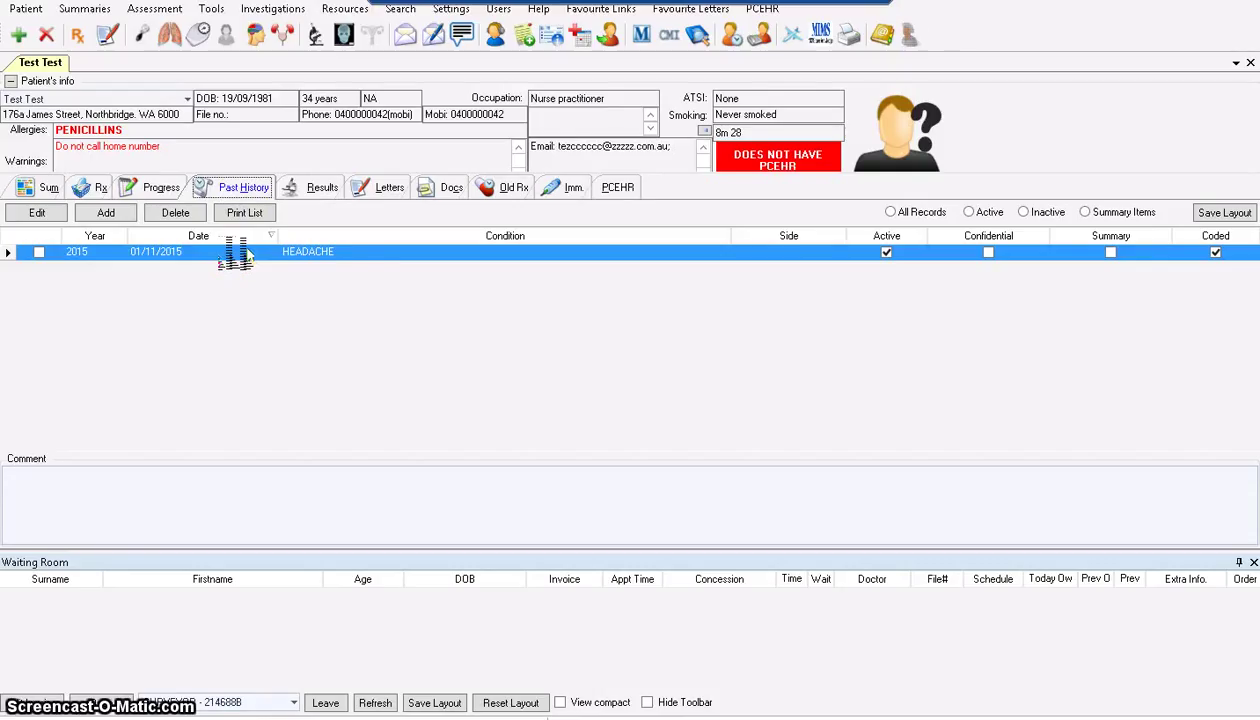
click(250, 256)
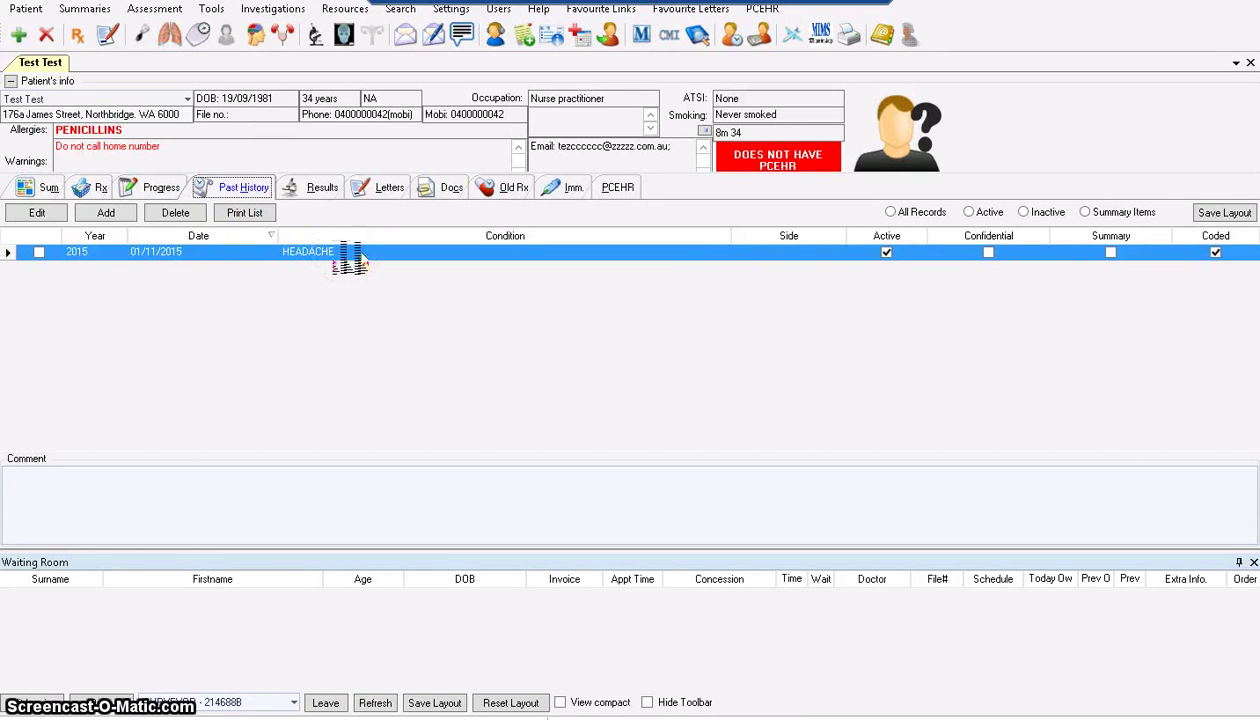
click(108, 213)
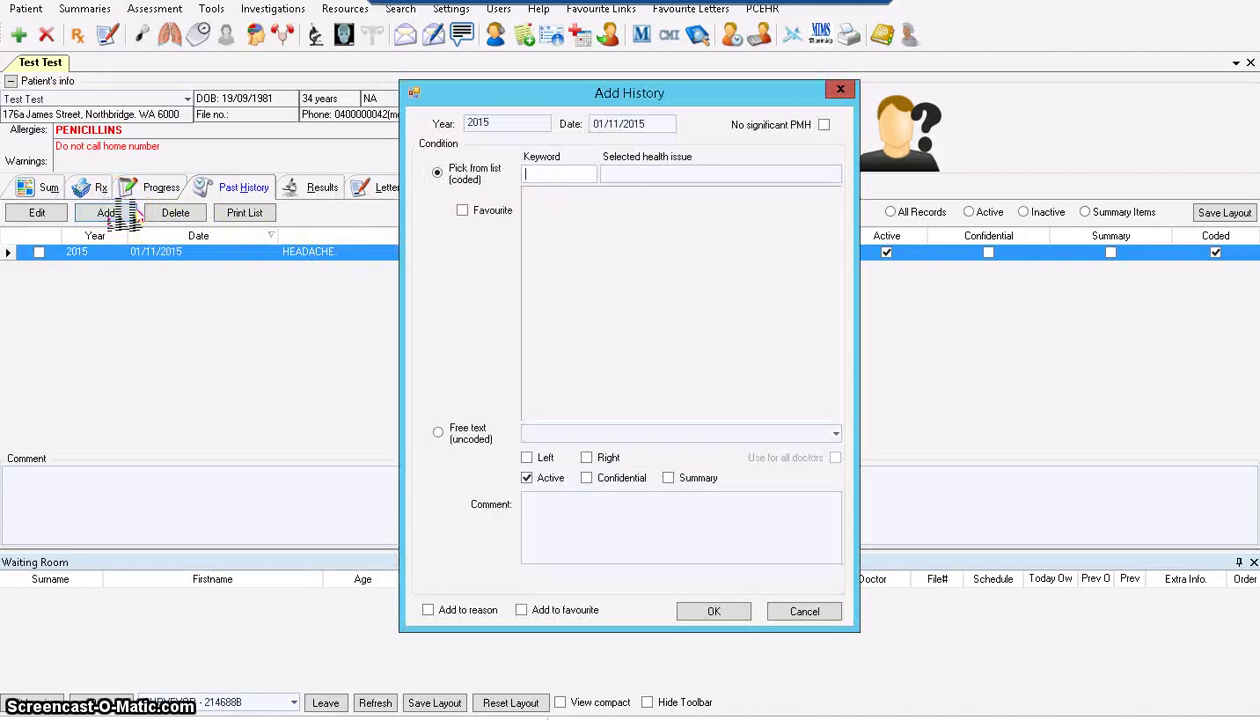
text(HEADA)
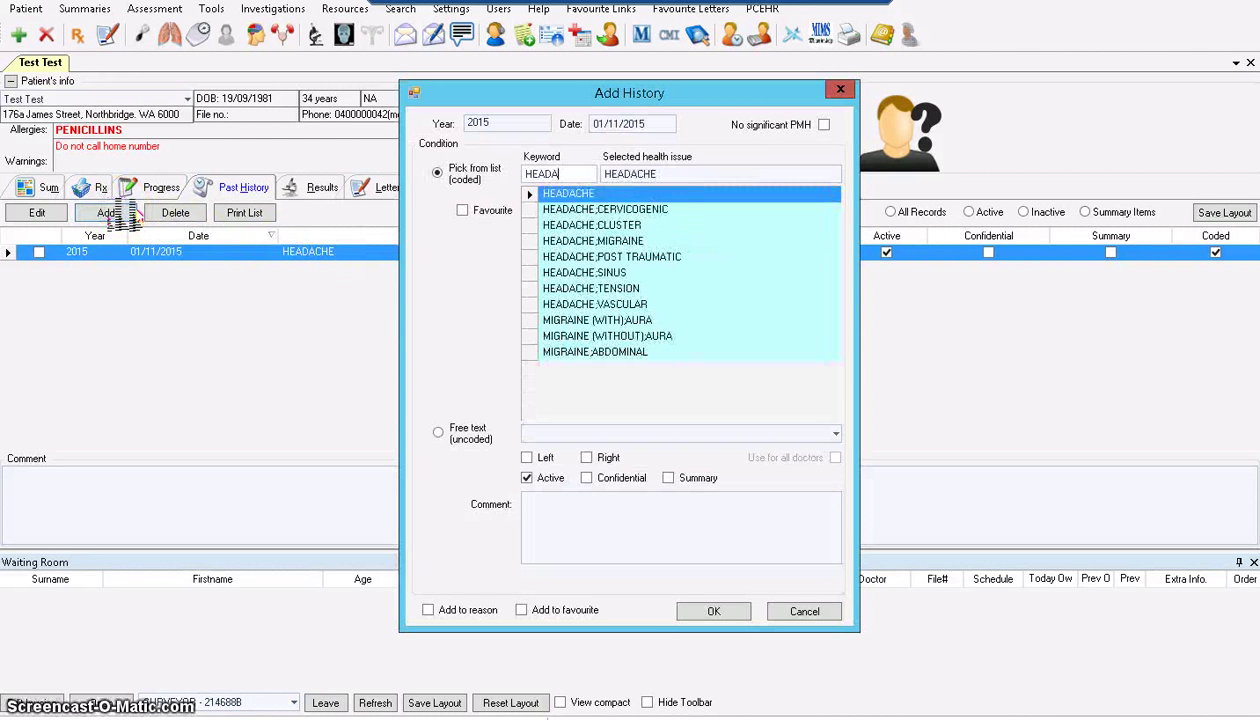
click(711, 611)
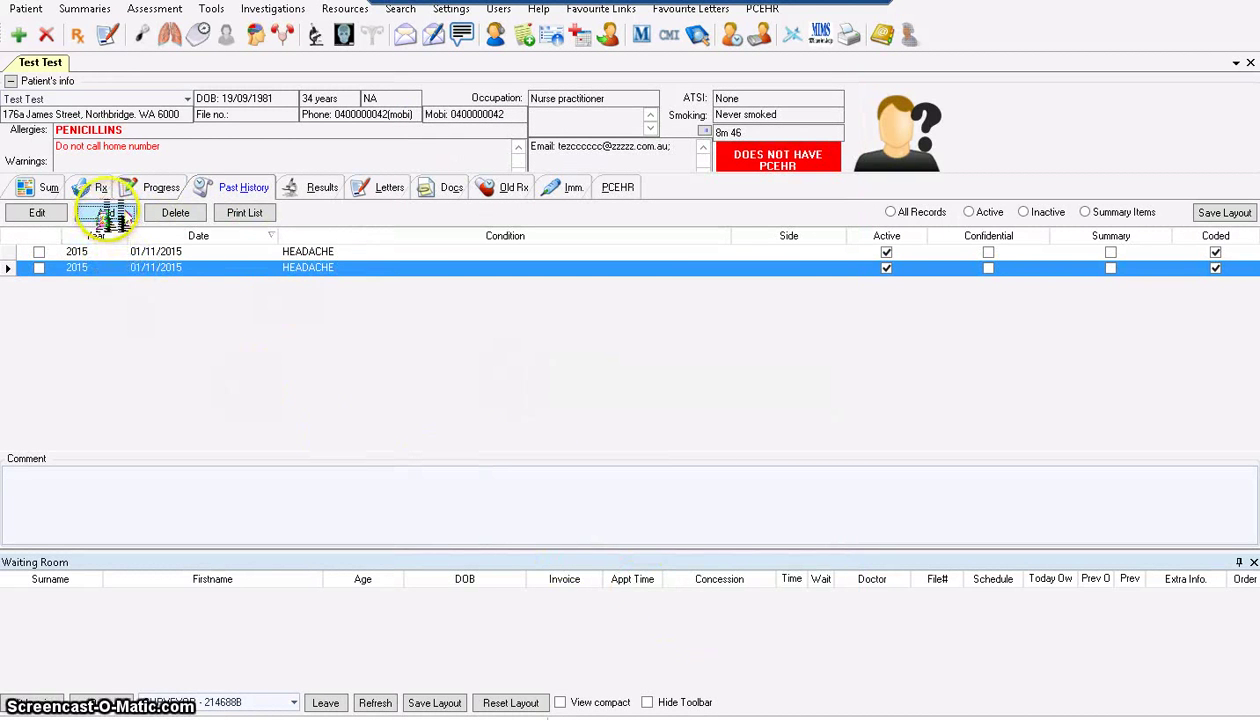
Step: Add the uncoded free-text condition "Upset about the illness of the favourite pet" to the past history
click(112, 213)
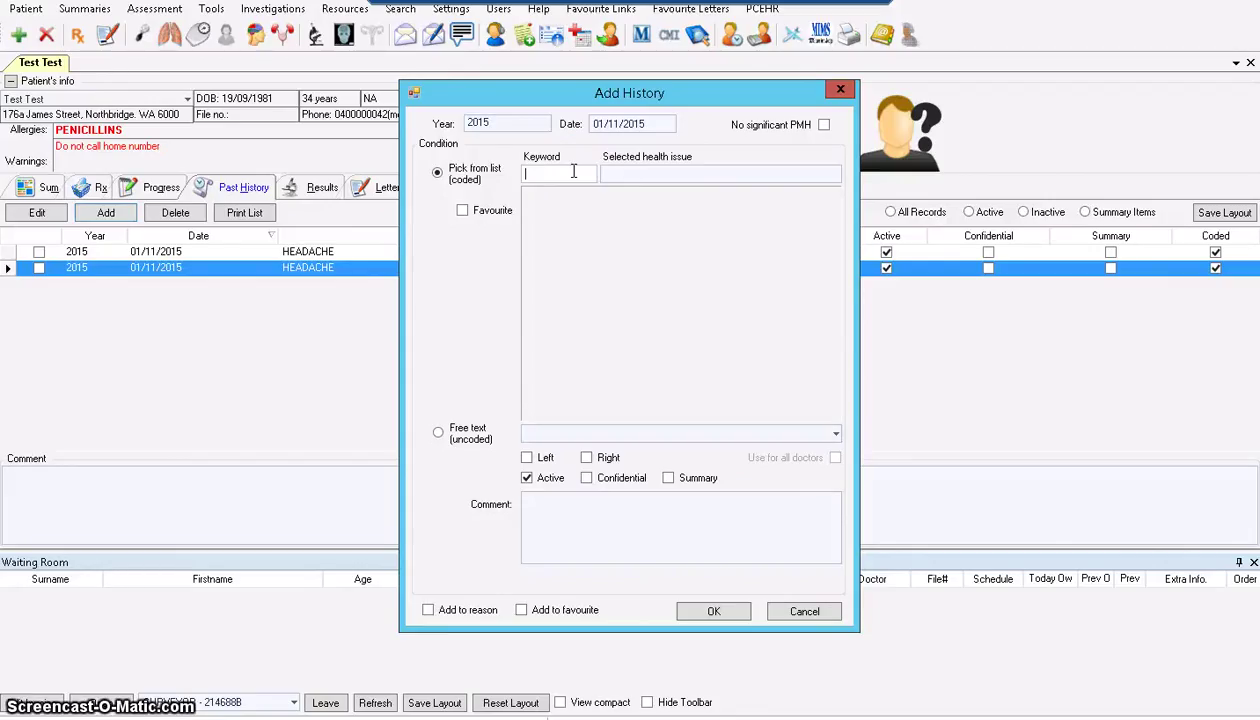
click(509, 183)
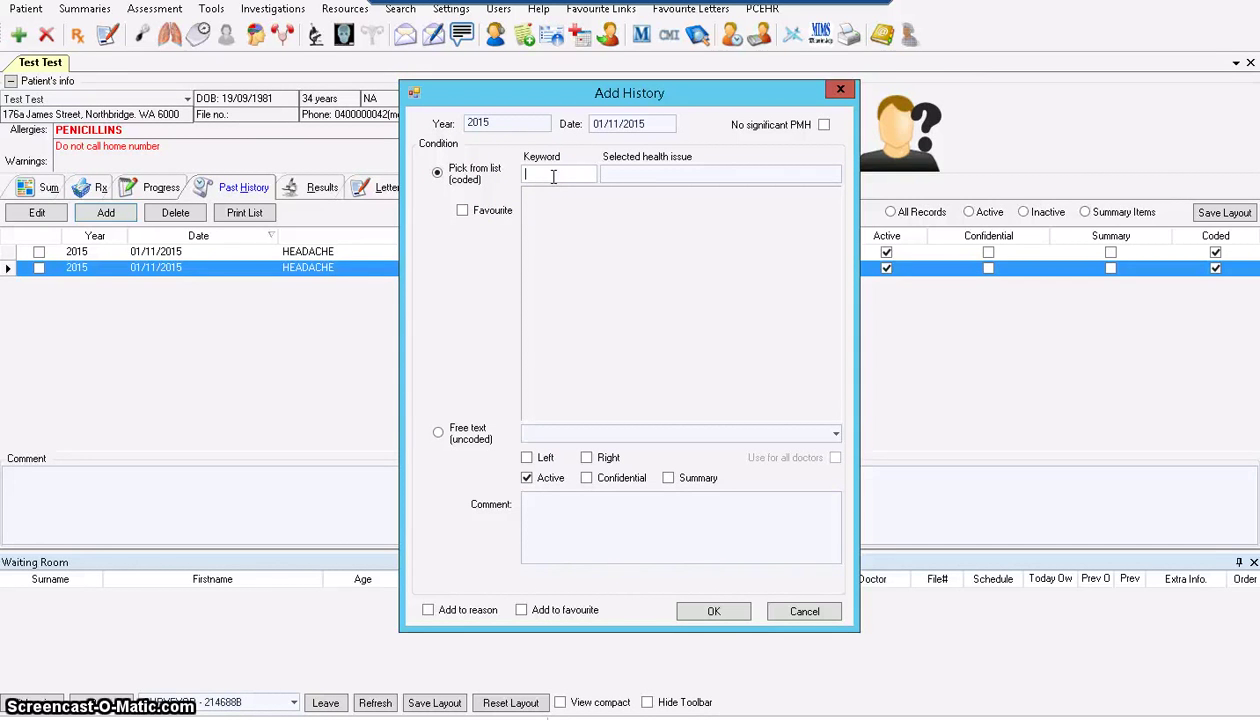
click(437, 432)
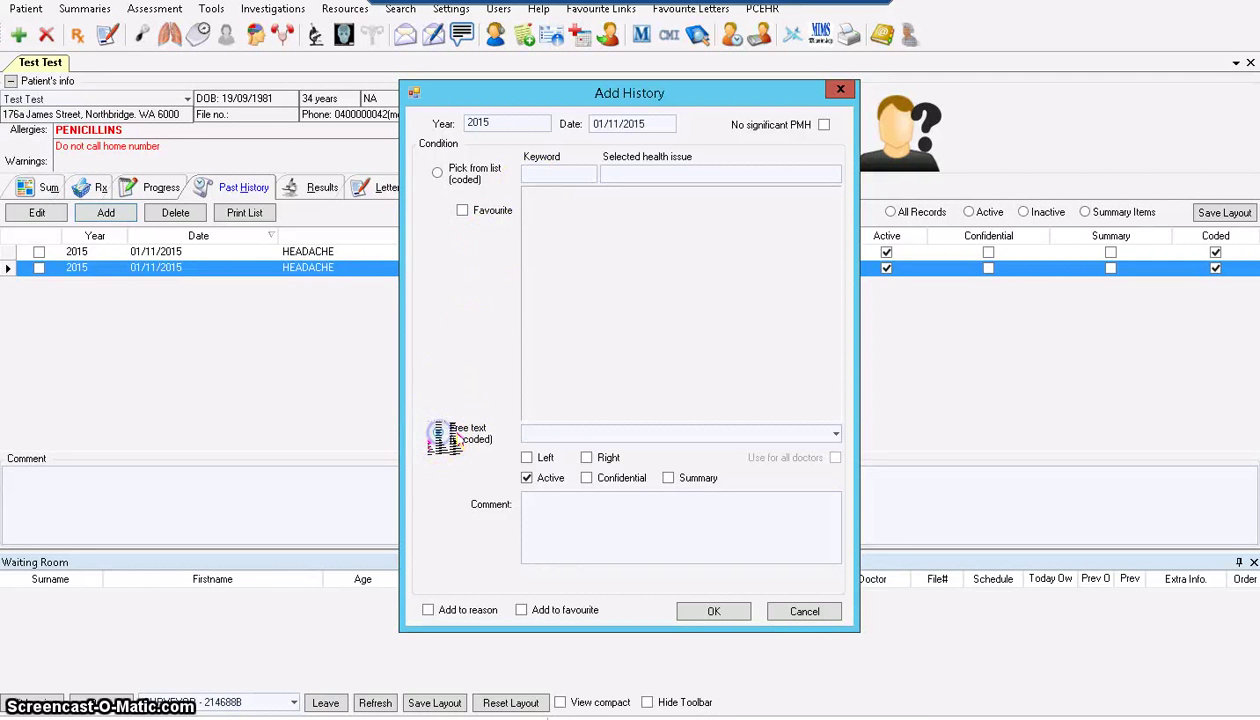
click(558, 432)
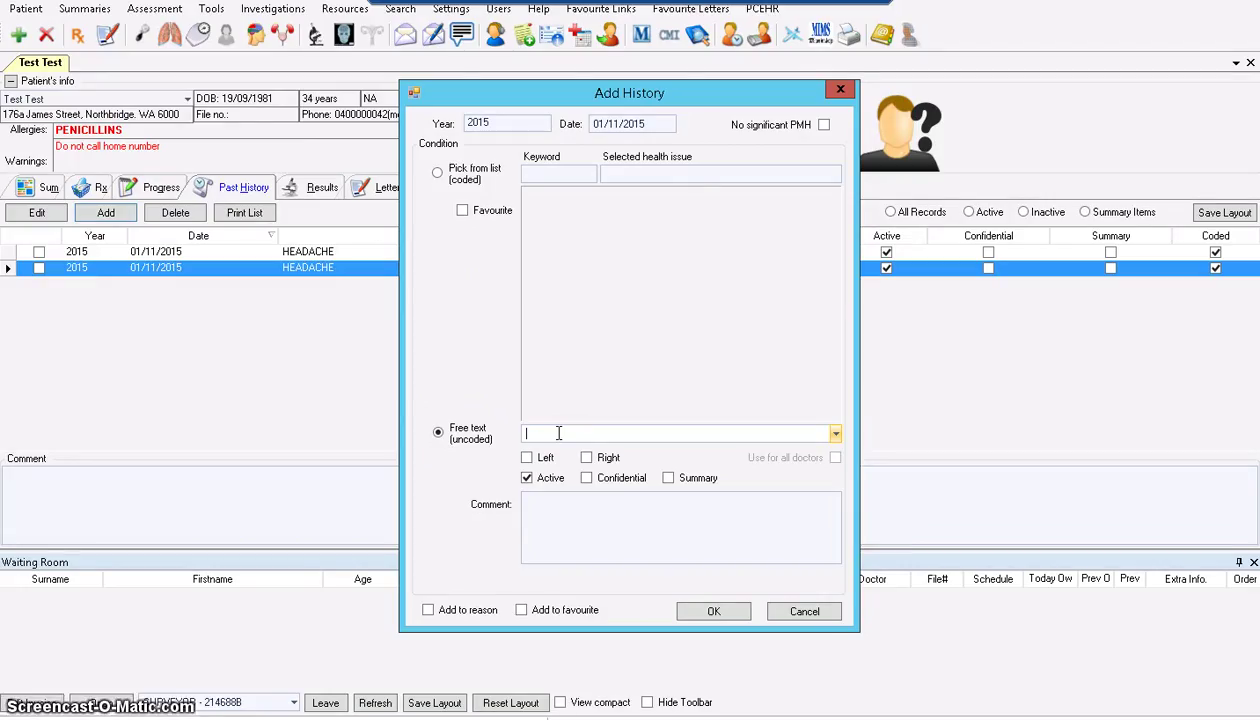
text(Ups)
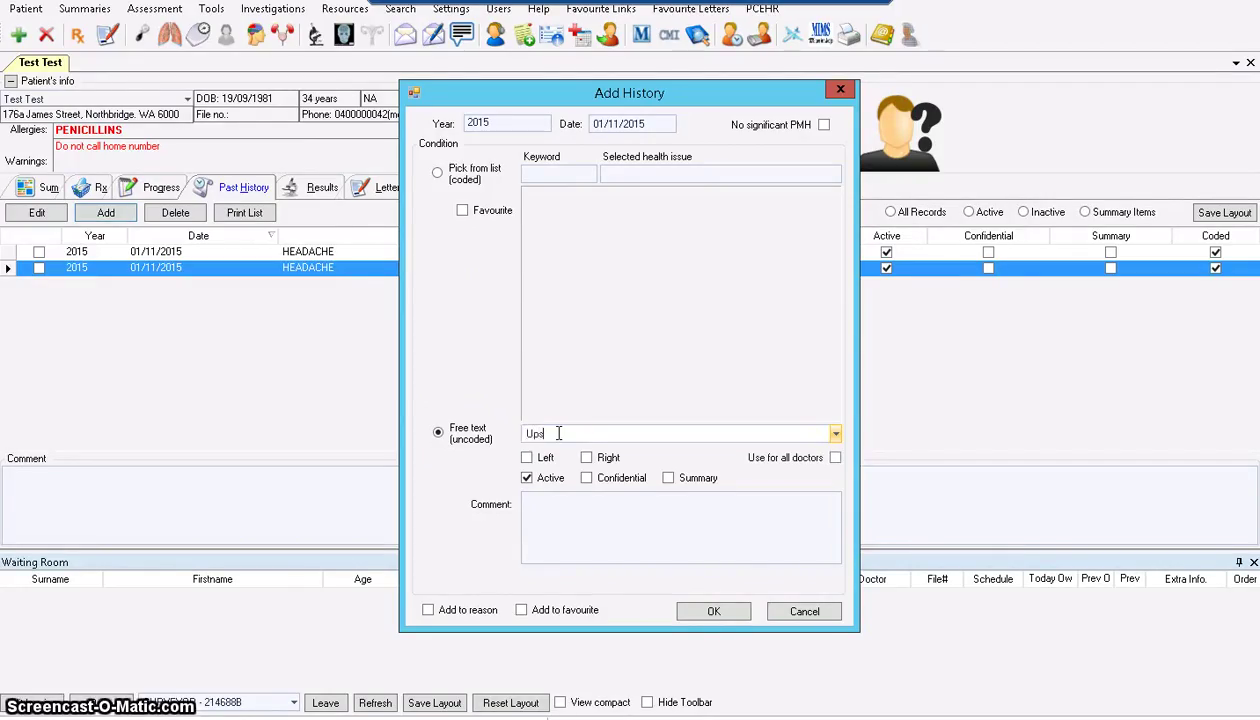
text(et )
text(abd)
text(ut )
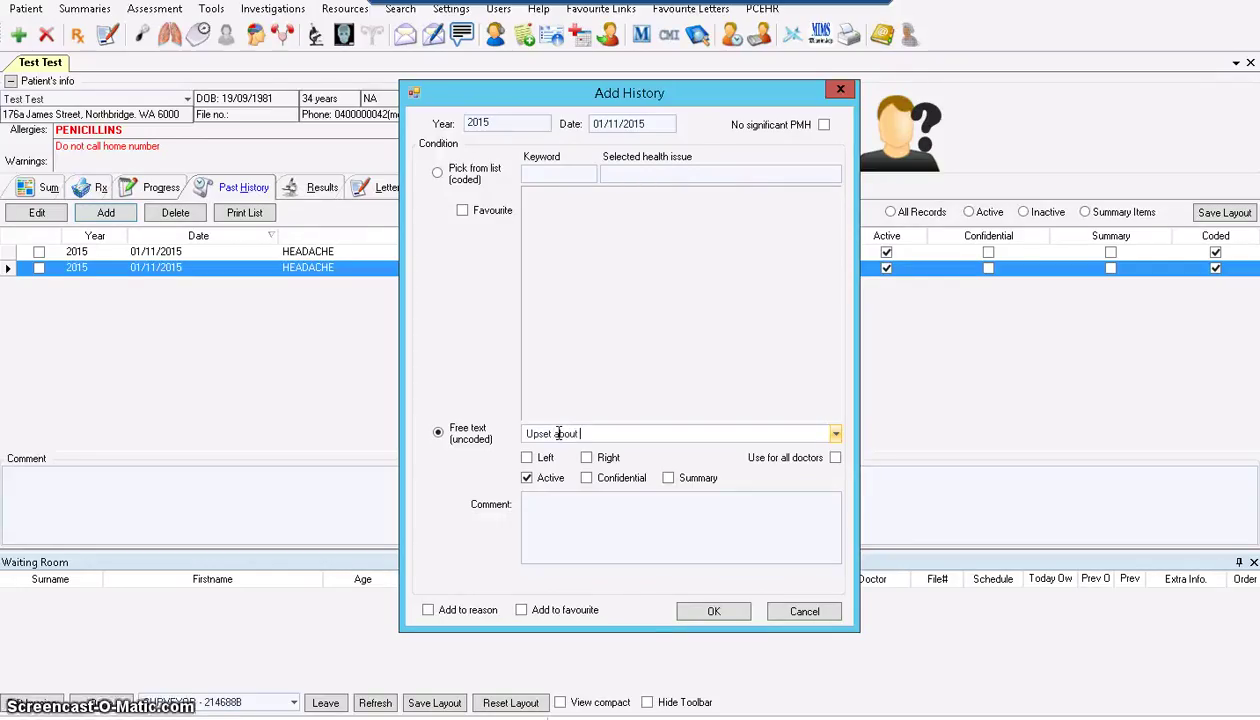
text(the illne)
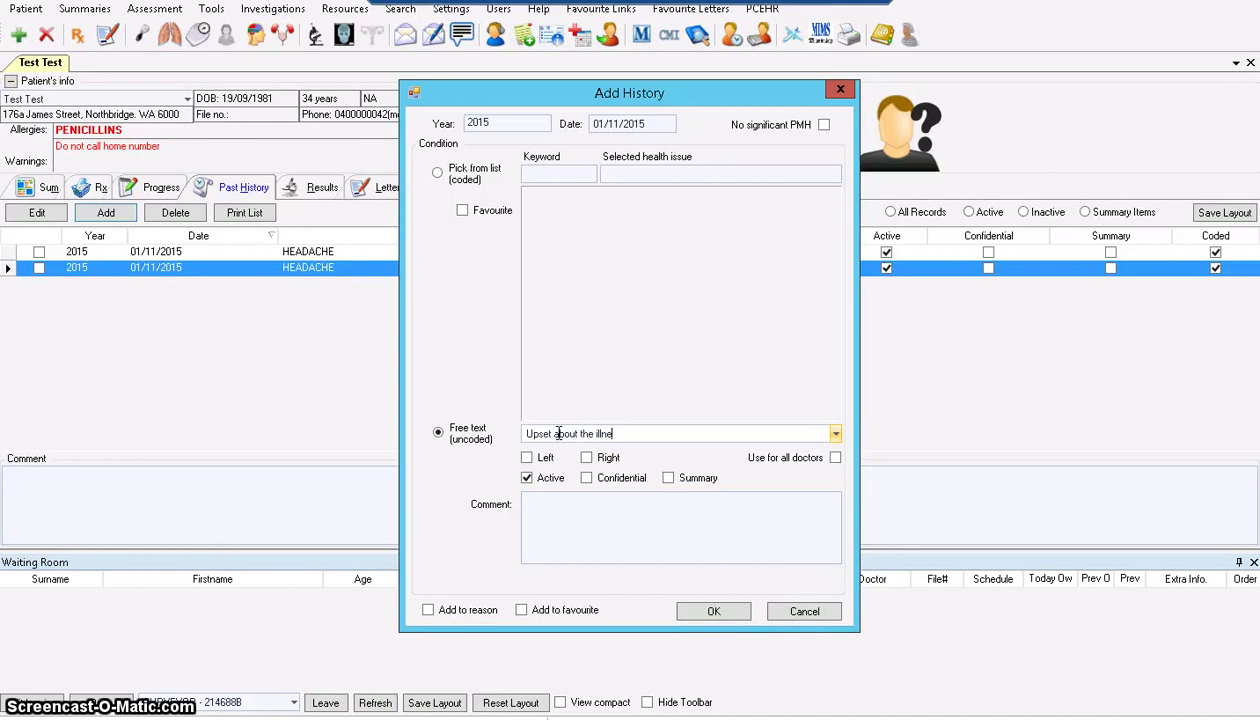
text(ss of the)
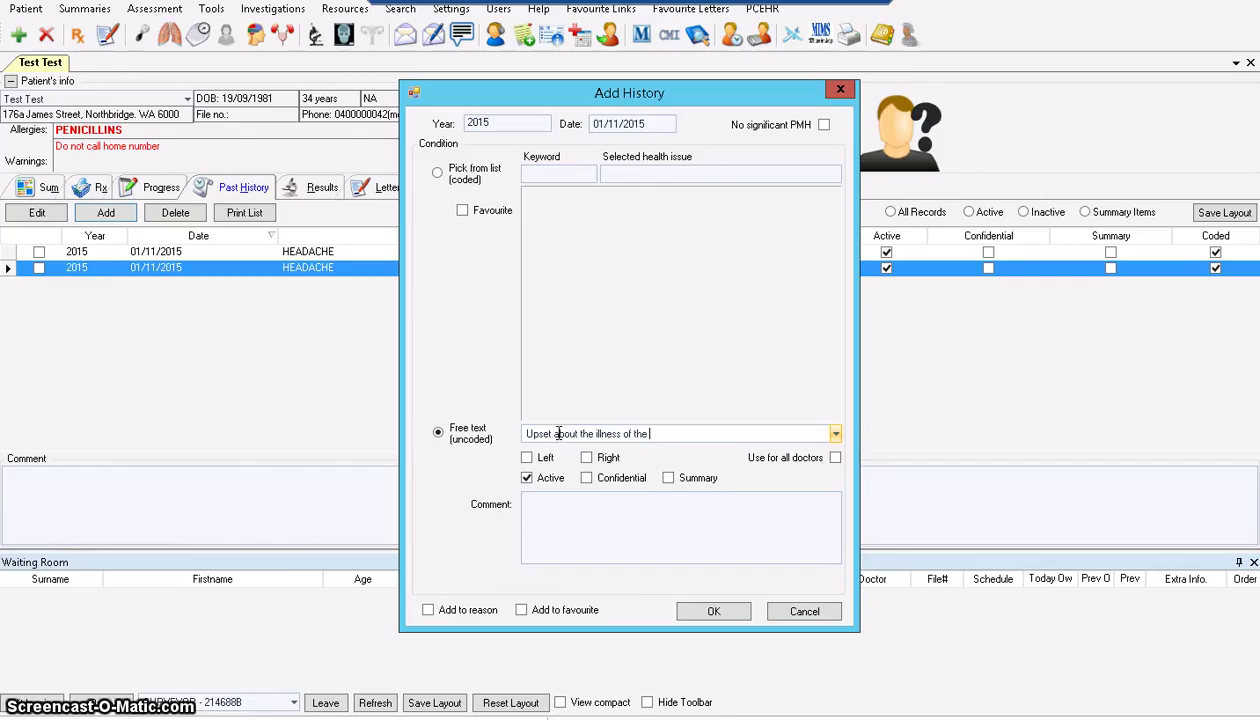
text( favou)
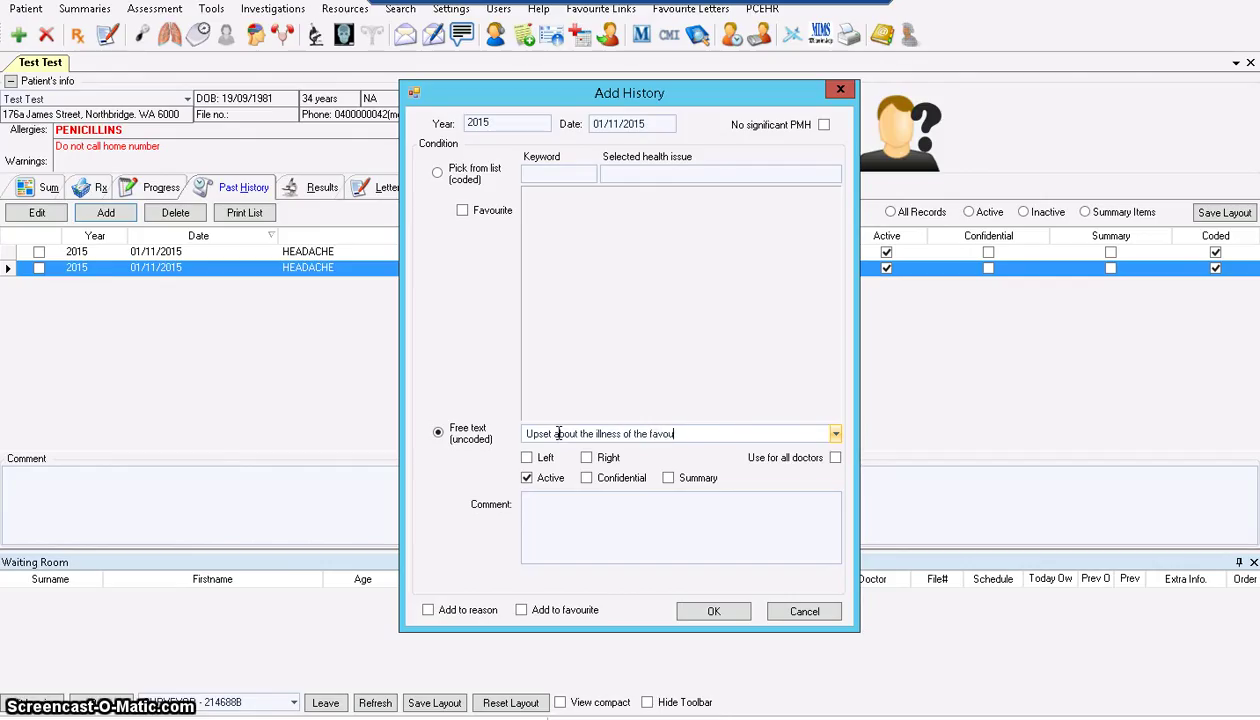
text(rite pet)
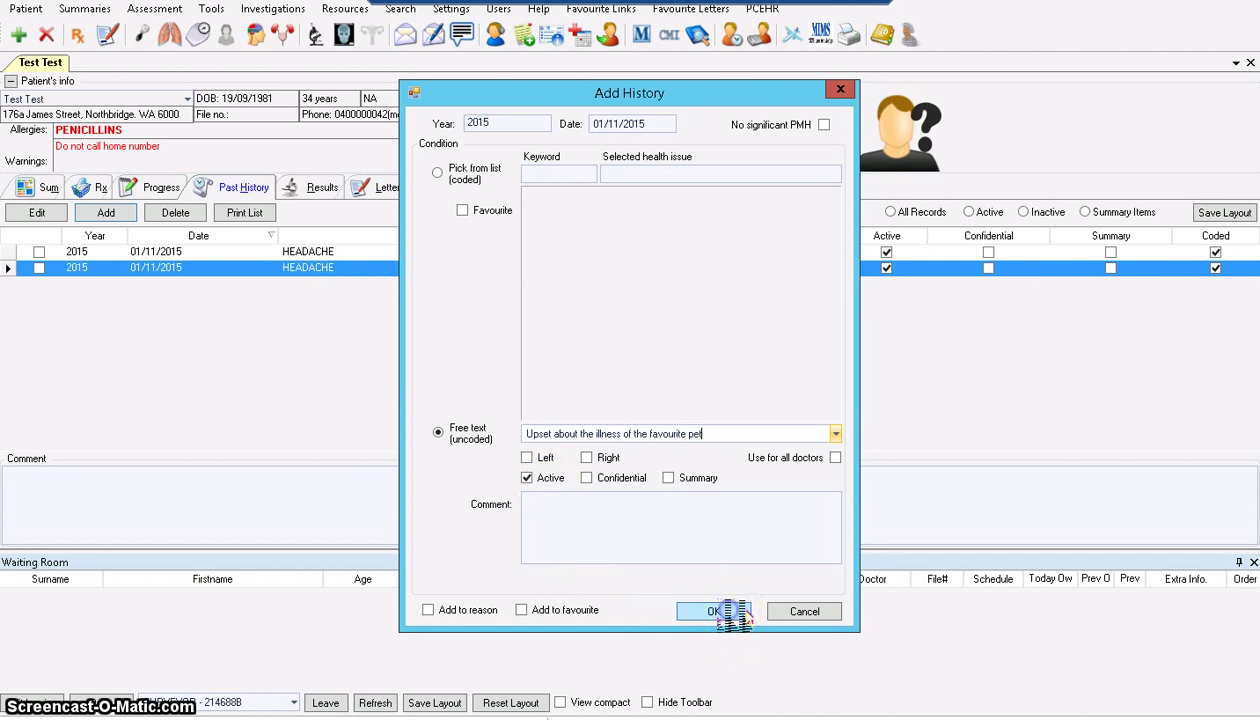
click(714, 611)
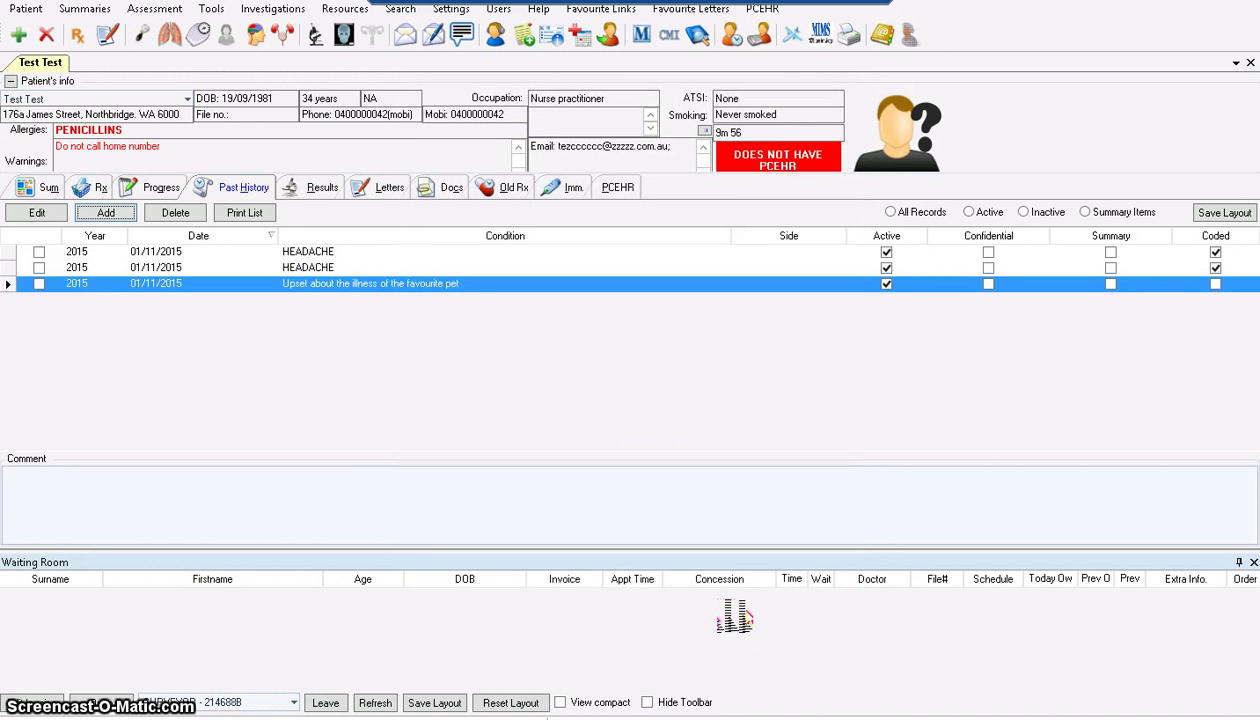
Step: Add HEADACHE;SINUS to the past history as a coded, active condition dated 01/11/2015 without a side
click(107, 214)
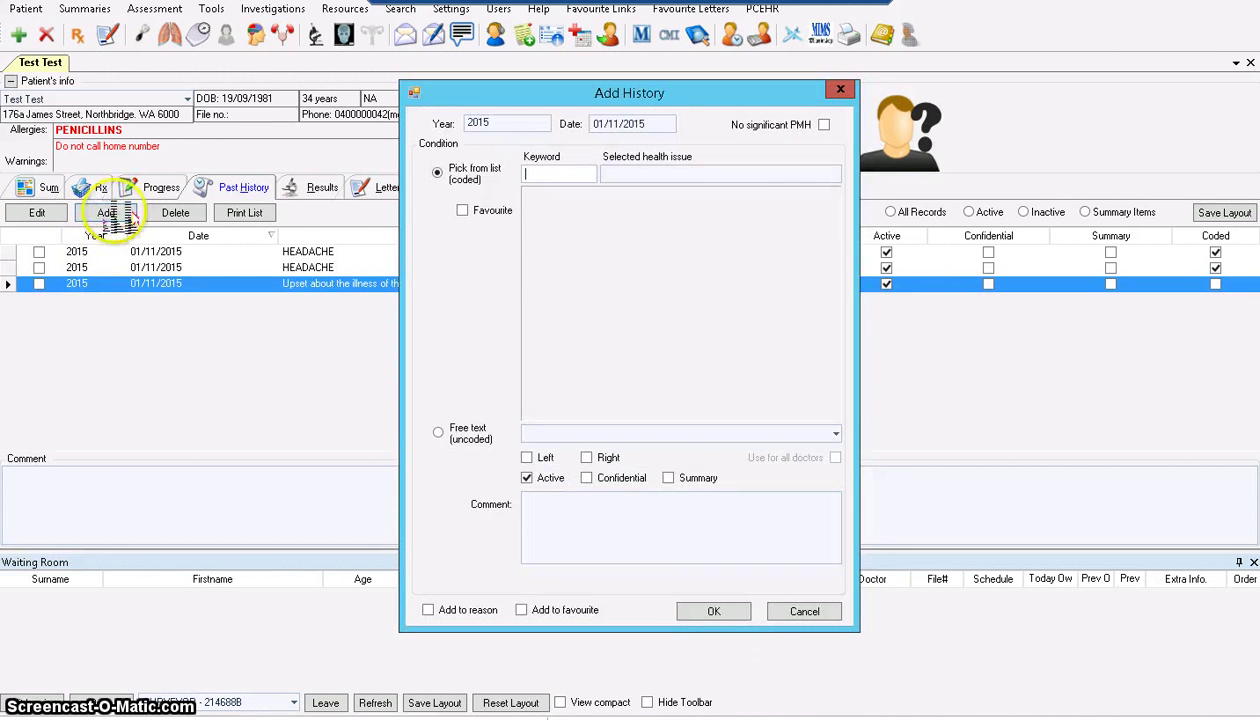
click(538, 176)
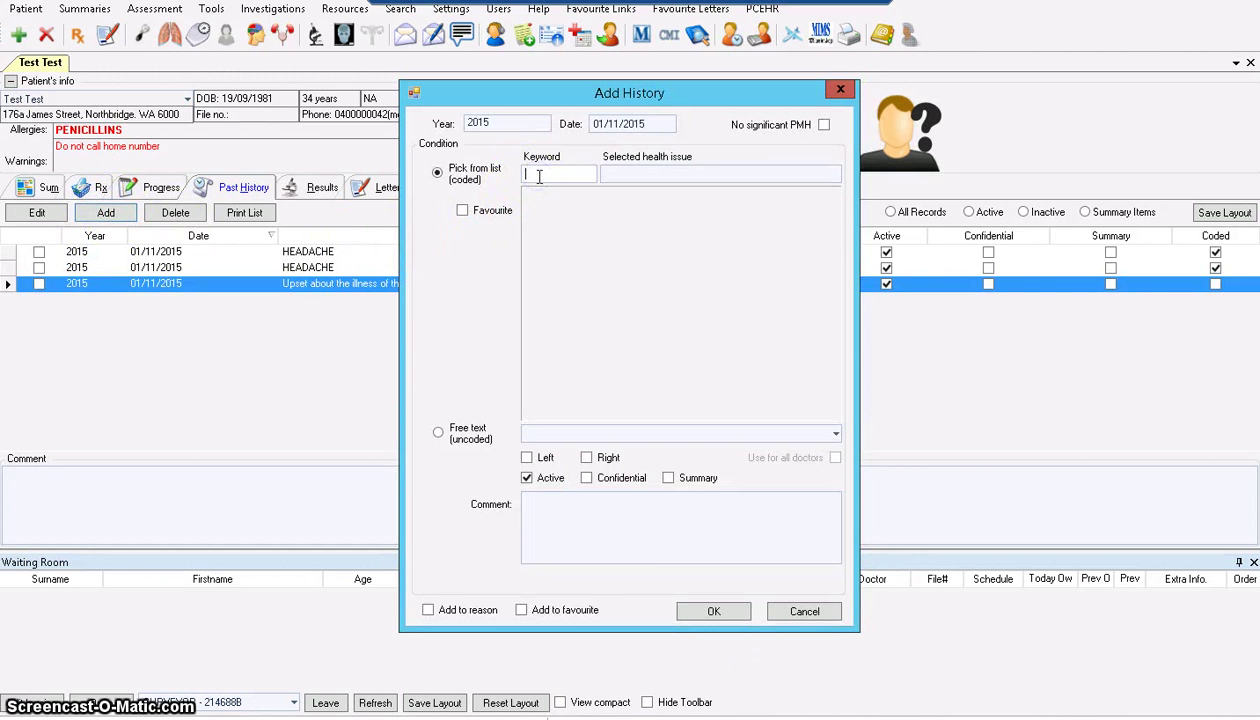
text(HEADA)
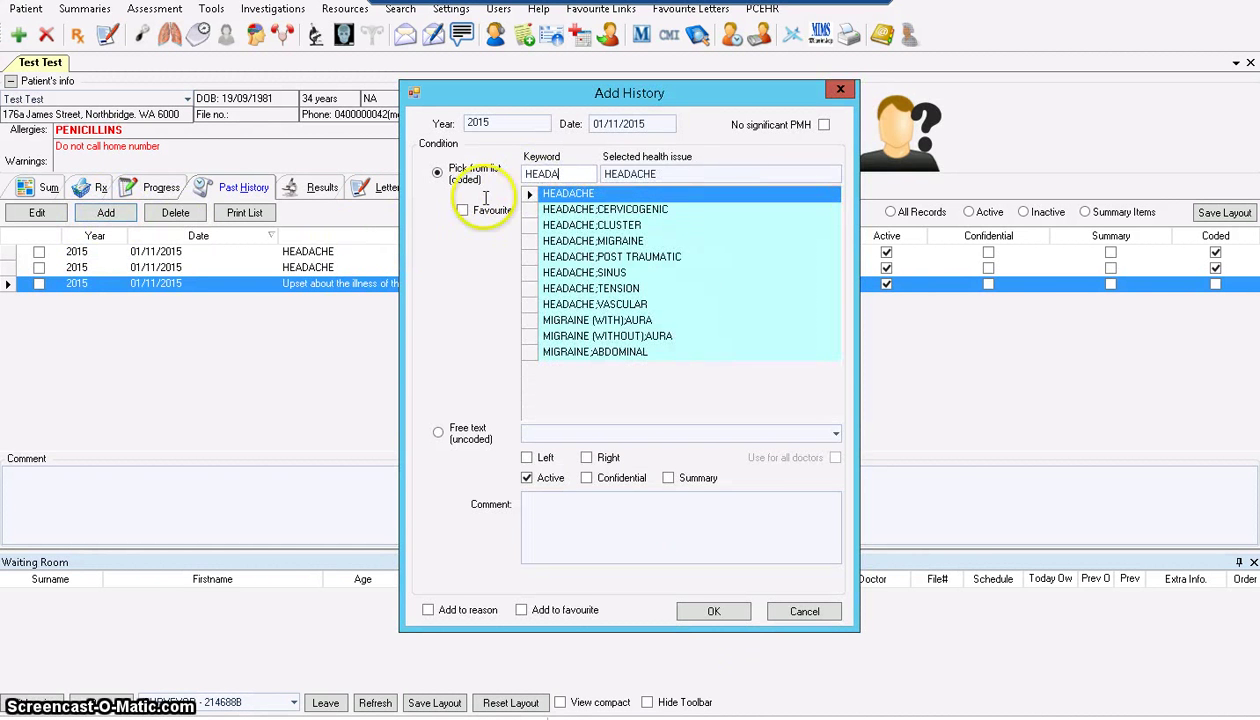
click(576, 273)
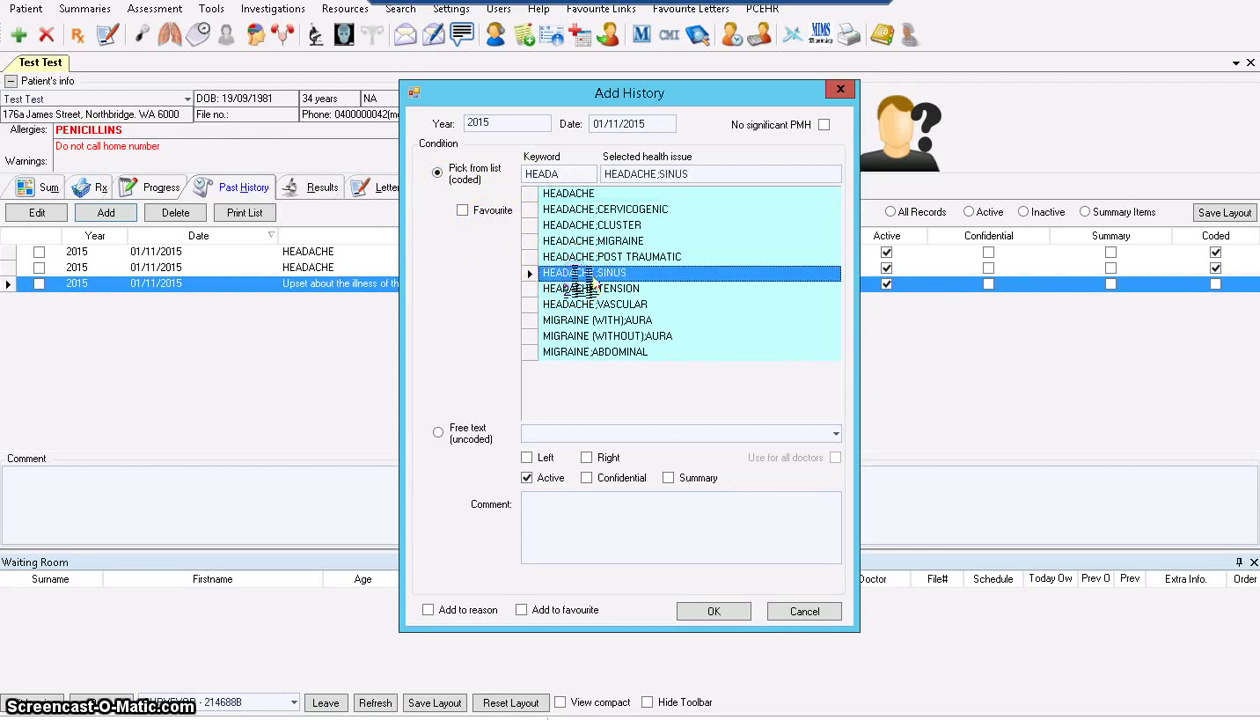
double_click(576, 273)
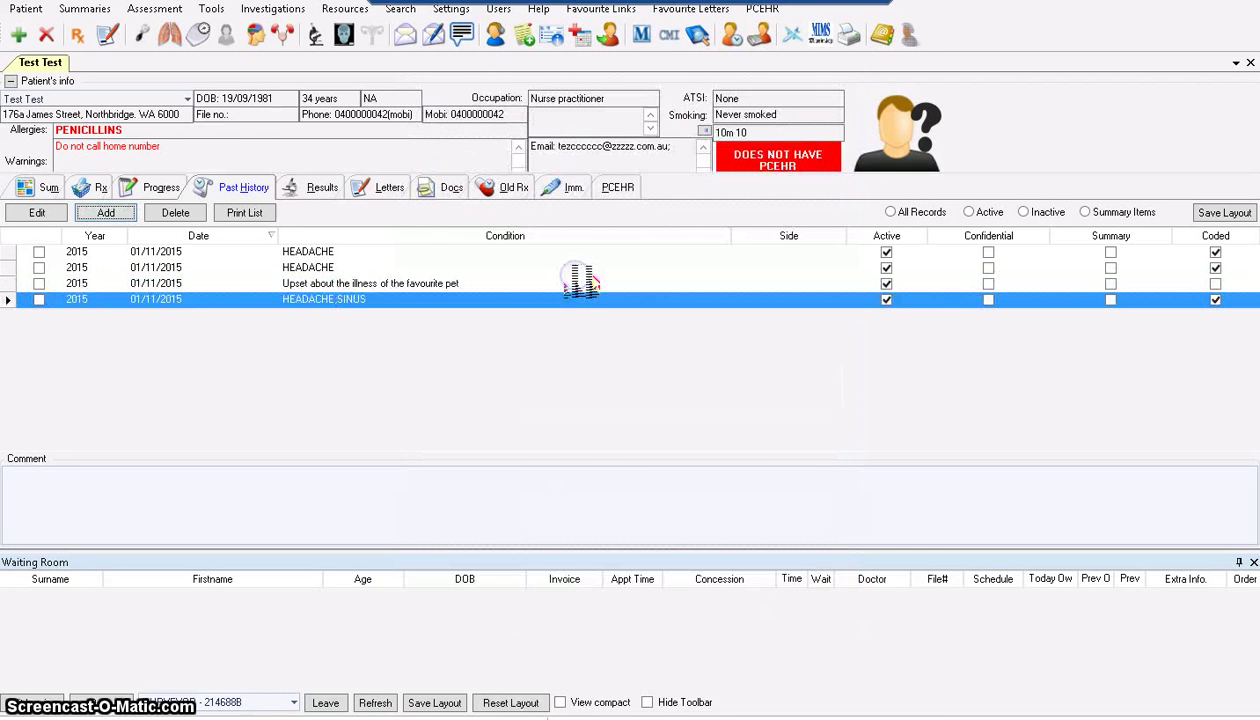
Step: Add HEADACHE;SINUS to the past history as a coded, active, left-sided condition dated 01/11/2015 and include it in the summary
click(105, 212)
click(556, 175)
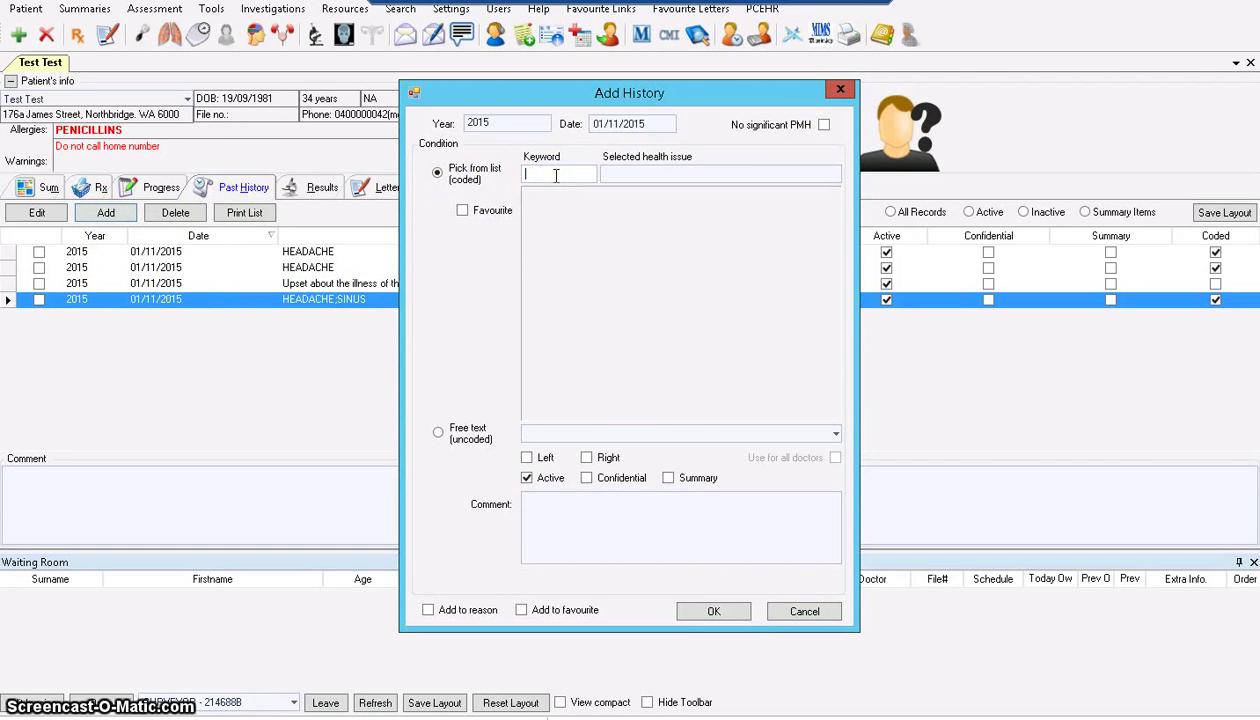
text(HEADA)
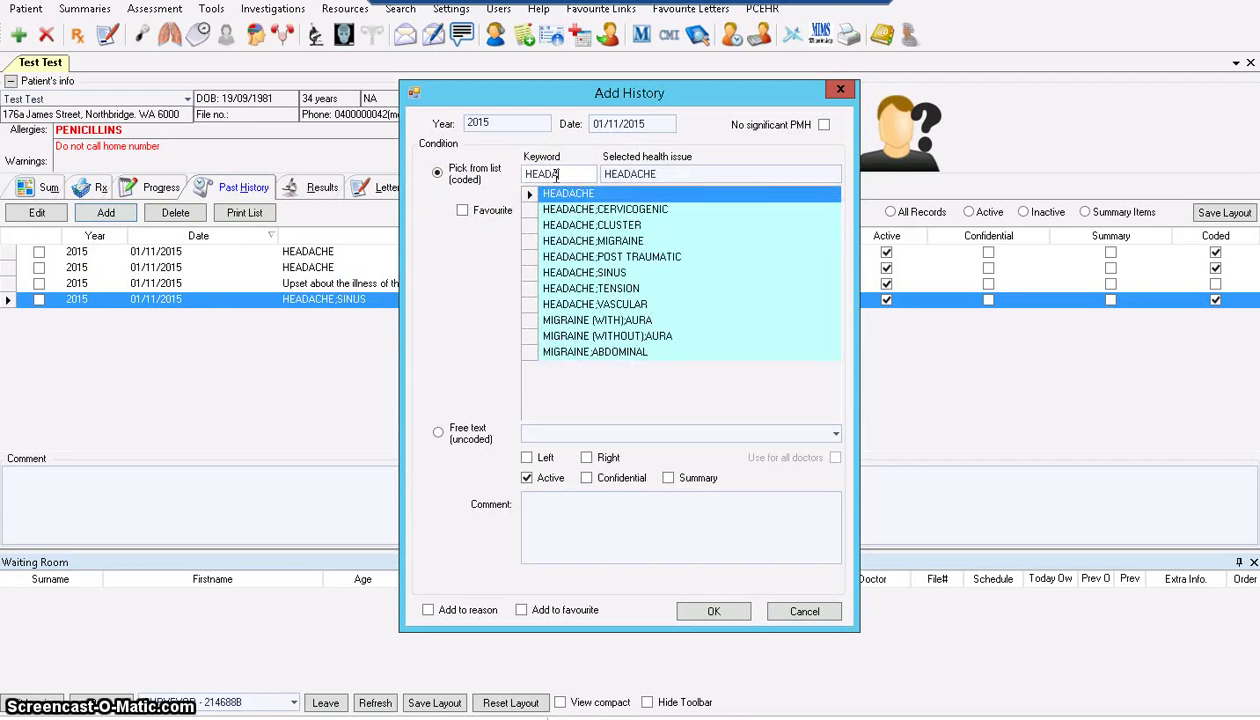
click(598, 274)
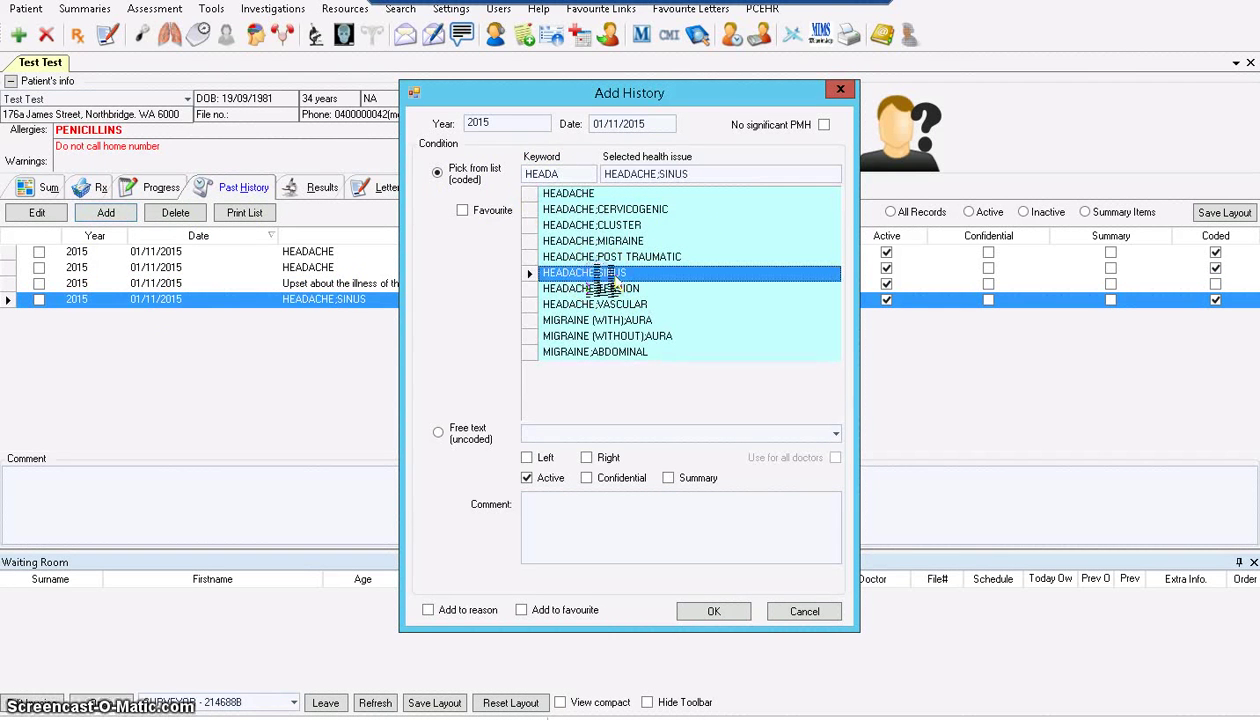
click(529, 458)
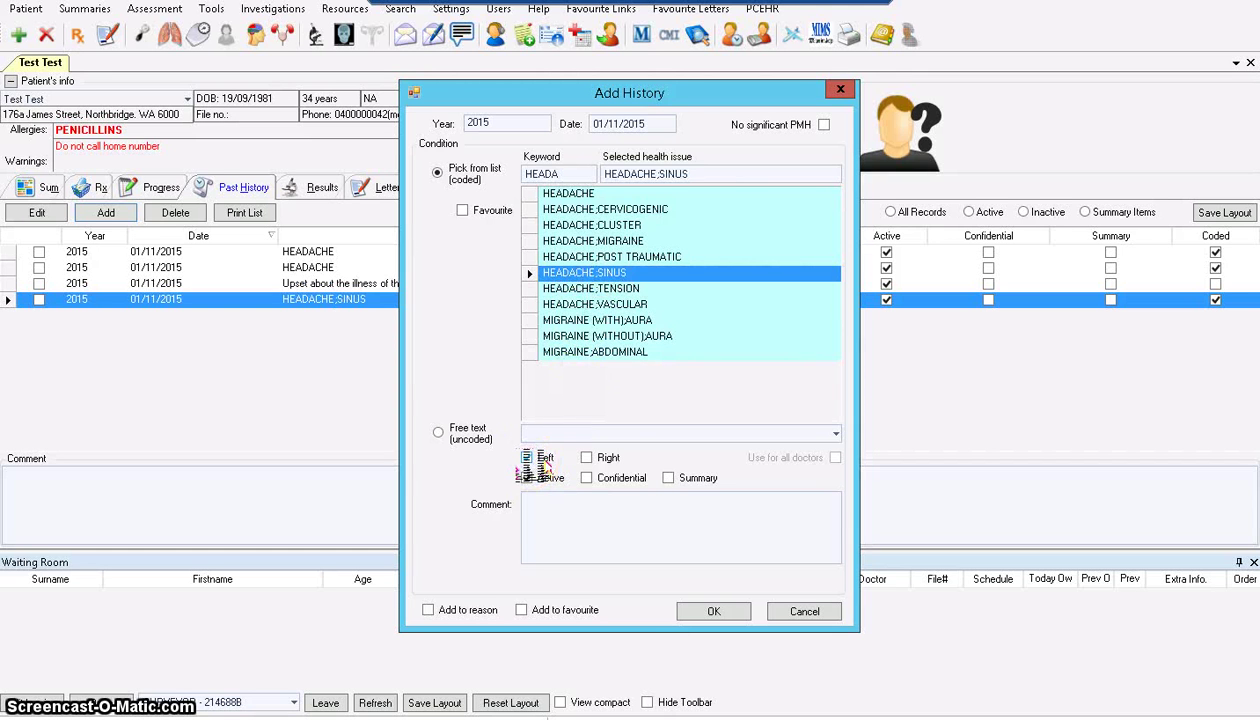
click(668, 478)
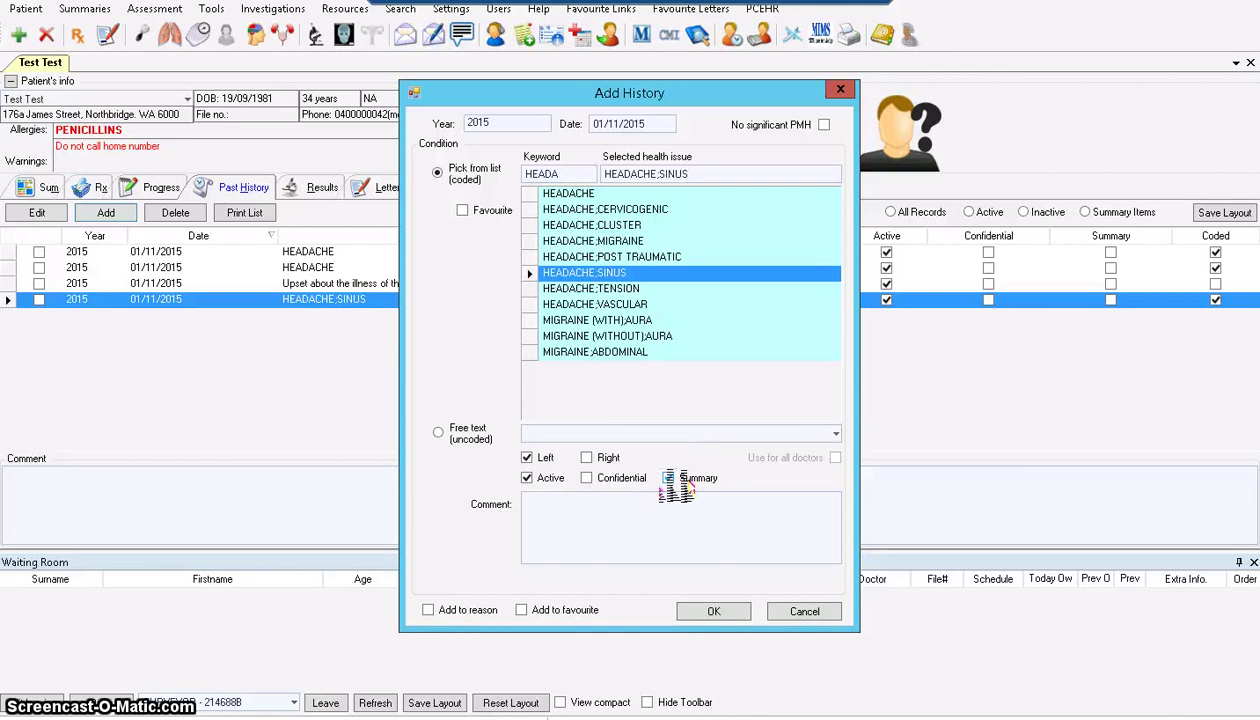
click(667, 480)
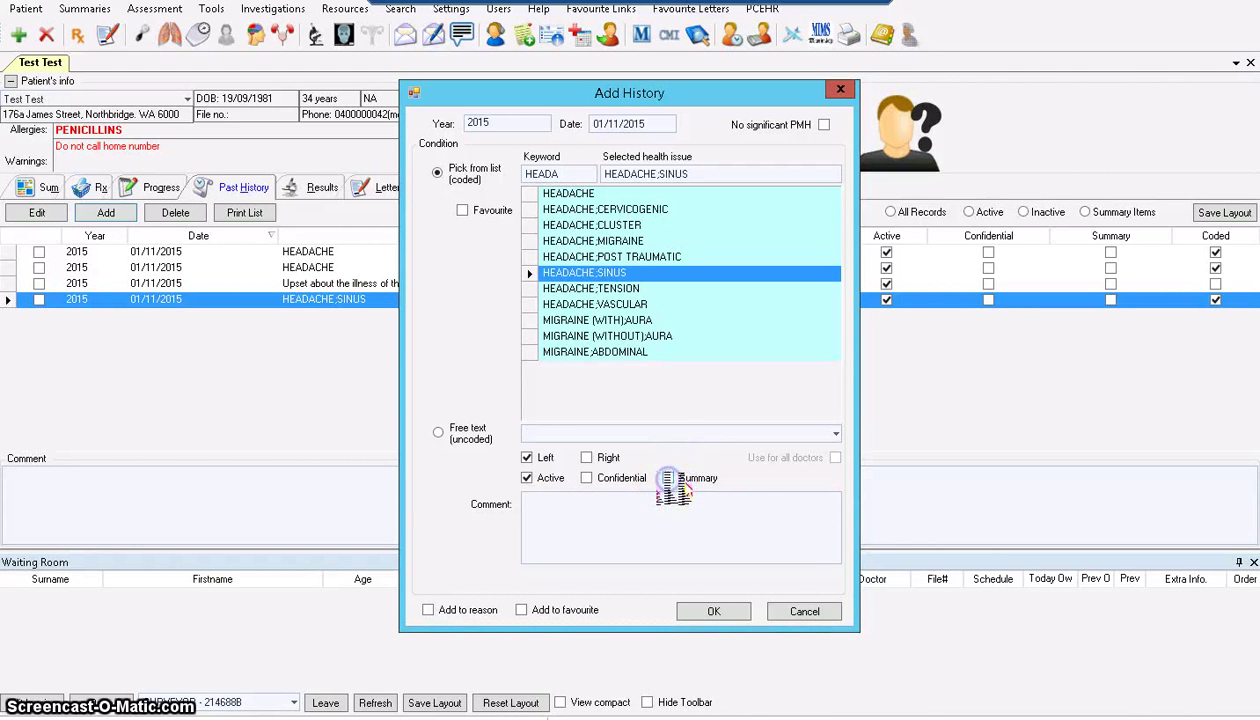
click(667, 480)
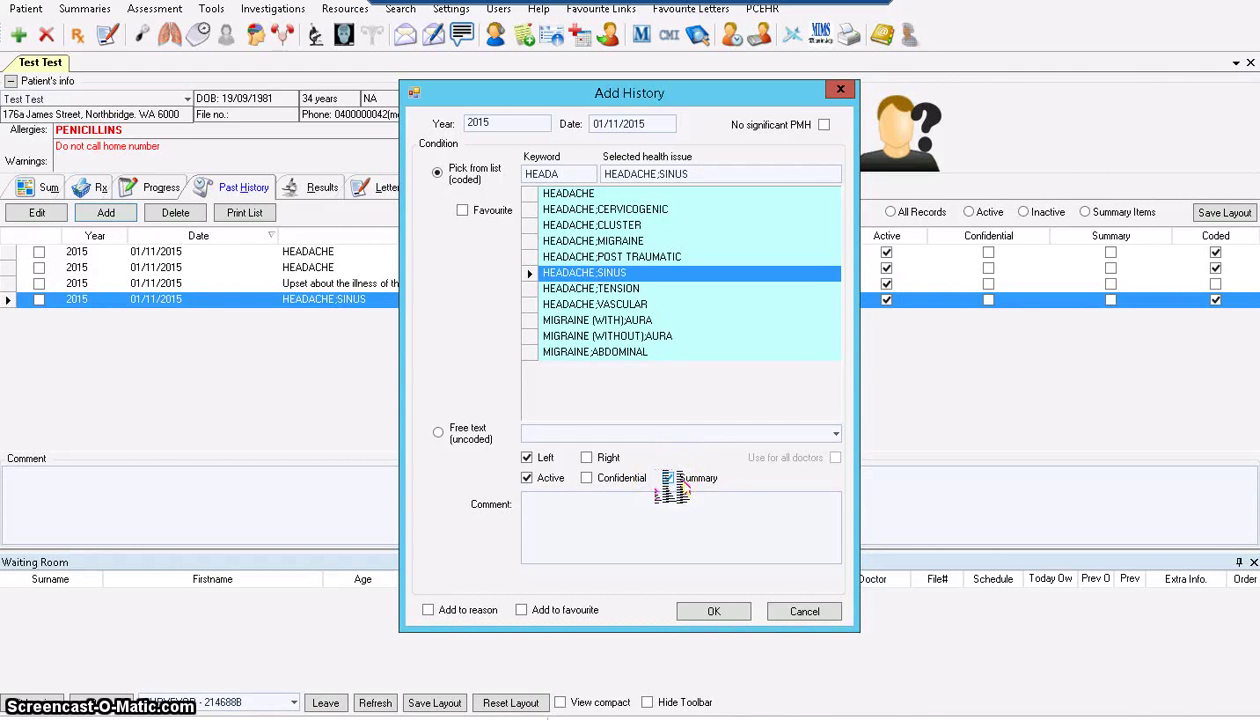
click(695, 608)
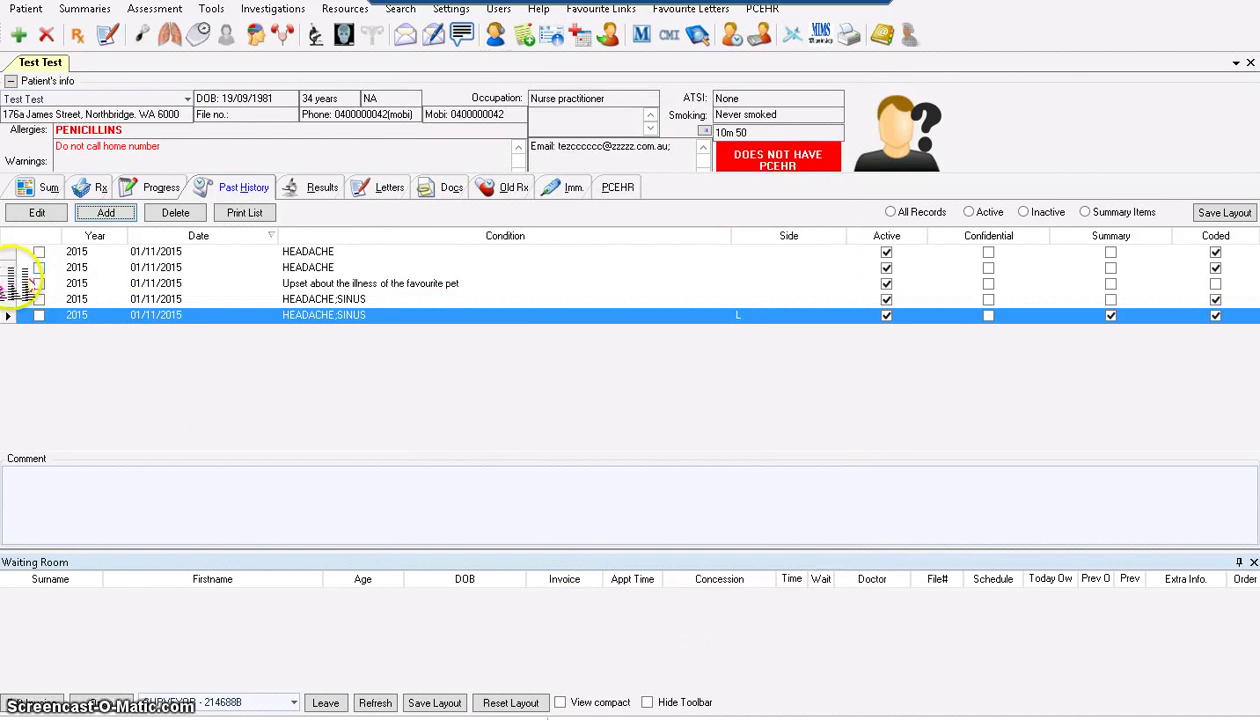
Step: Delete the HEADACHE;SINUS condition without a side from the past history
click(310, 300)
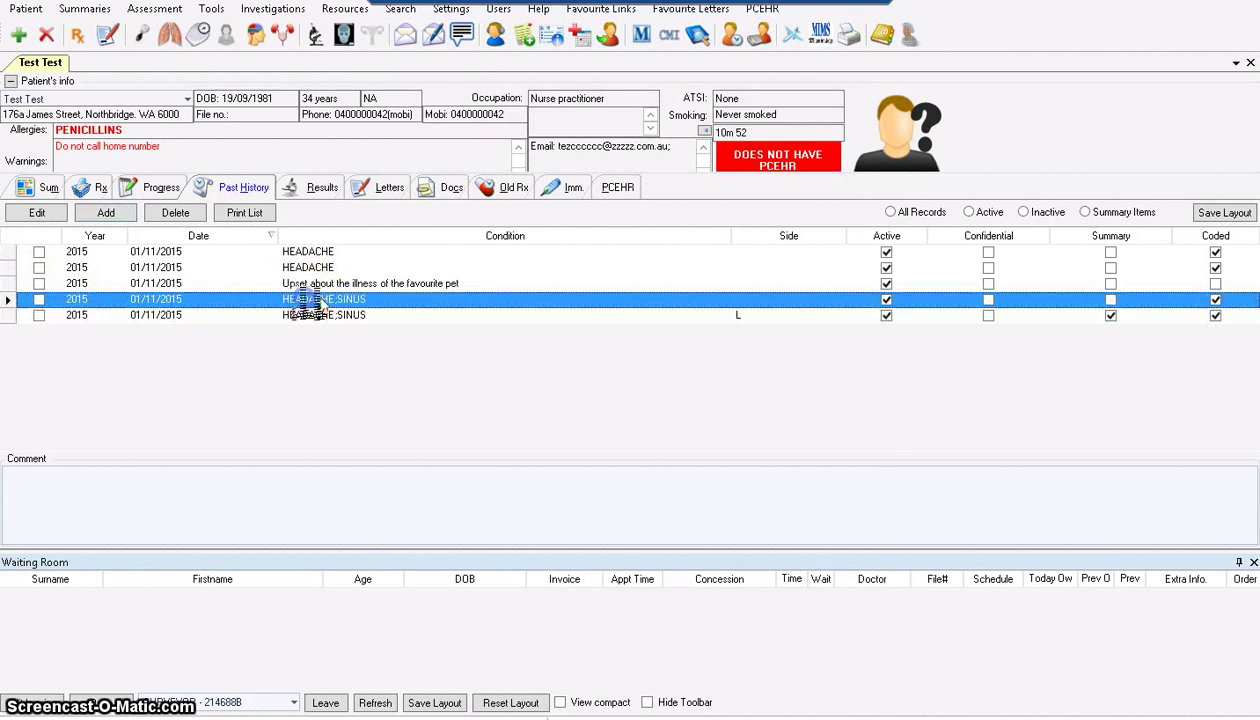
click(175, 214)
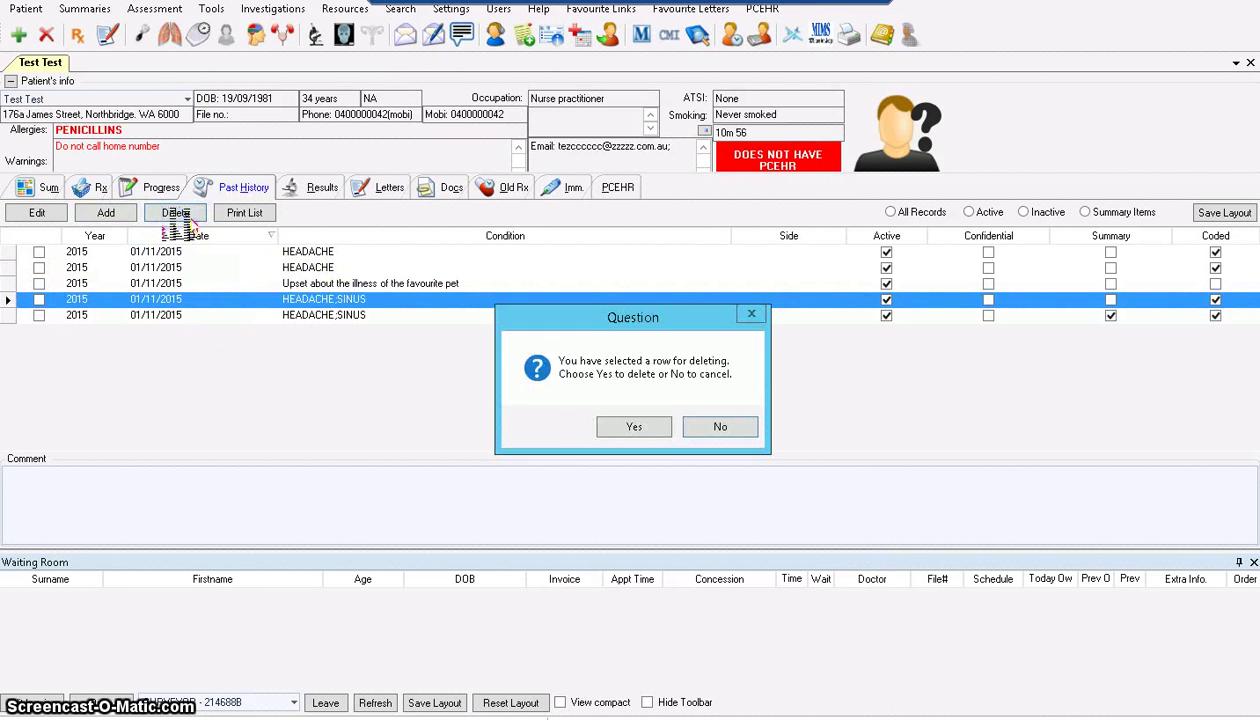
click(605, 430)
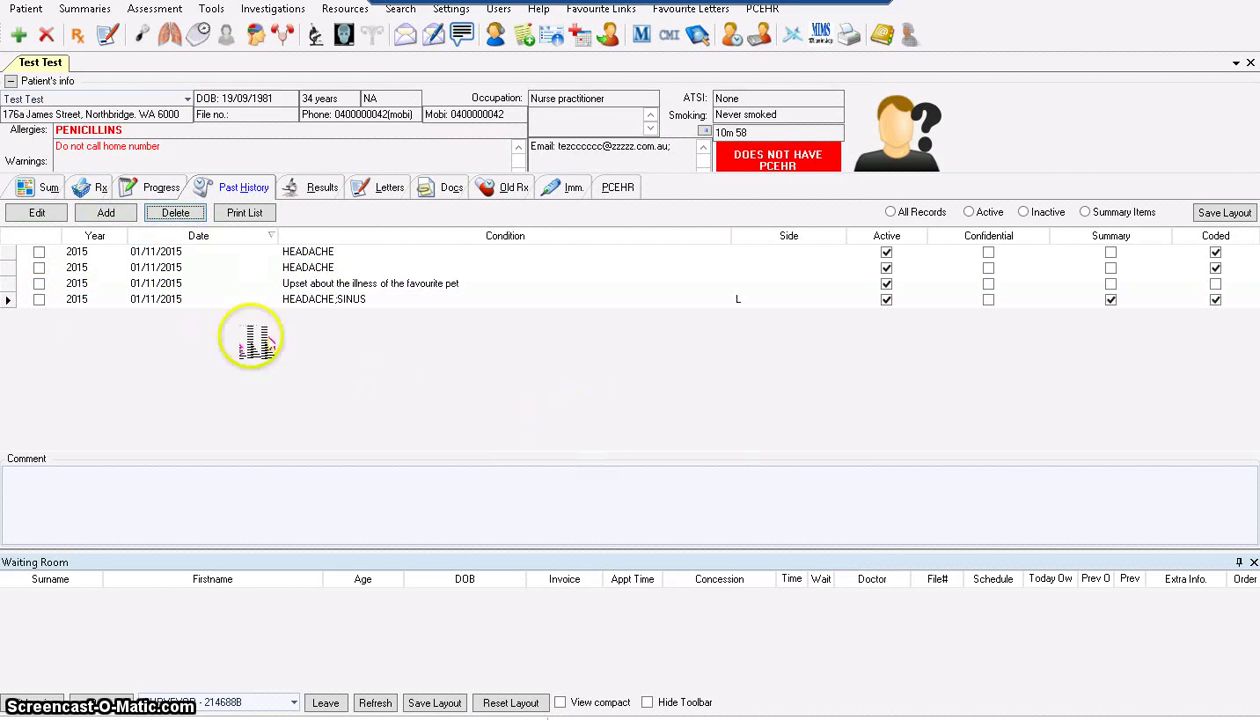
Step: Edit the free-text condition about the favourite pet's illness, adding "..." to the end of its text
click(340, 284)
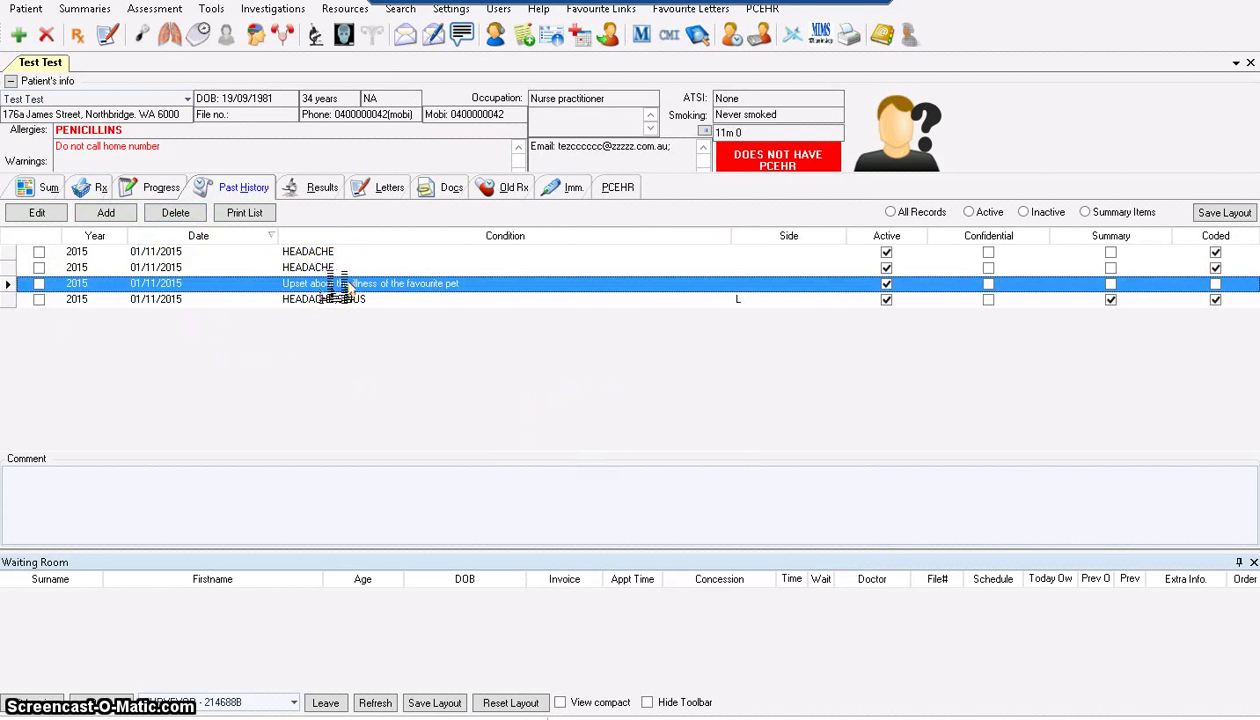
click(38, 213)
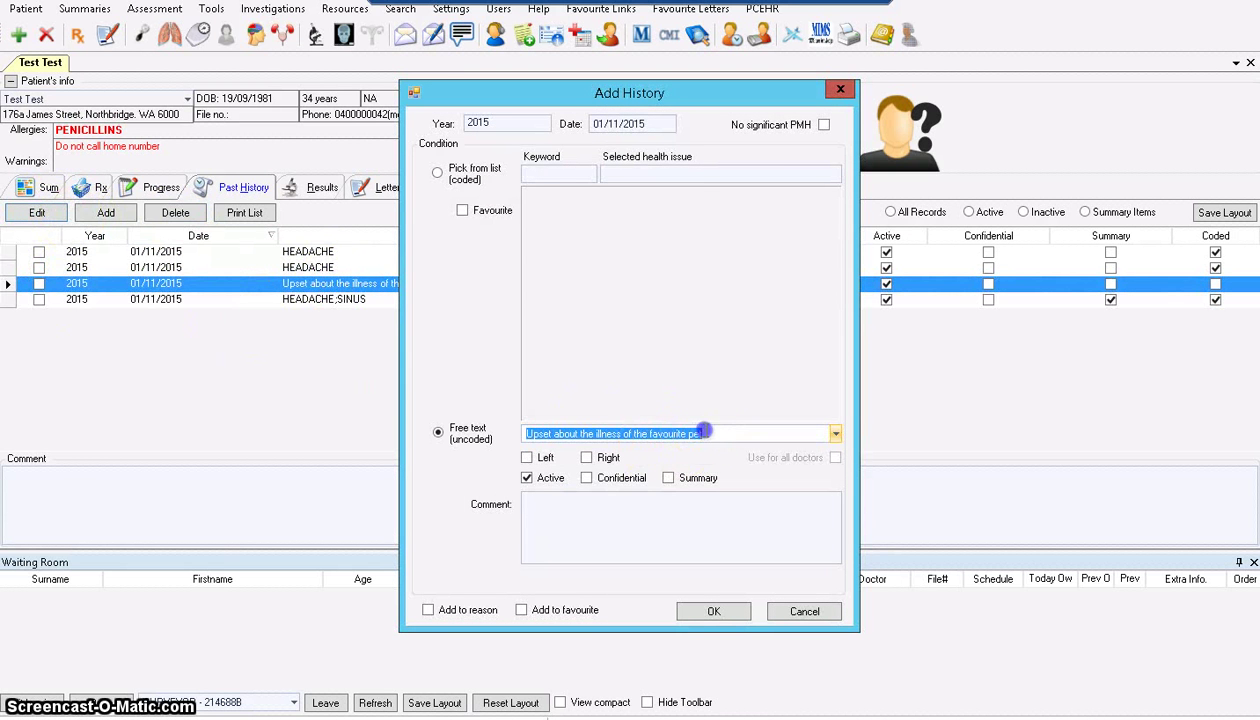
click(704, 433)
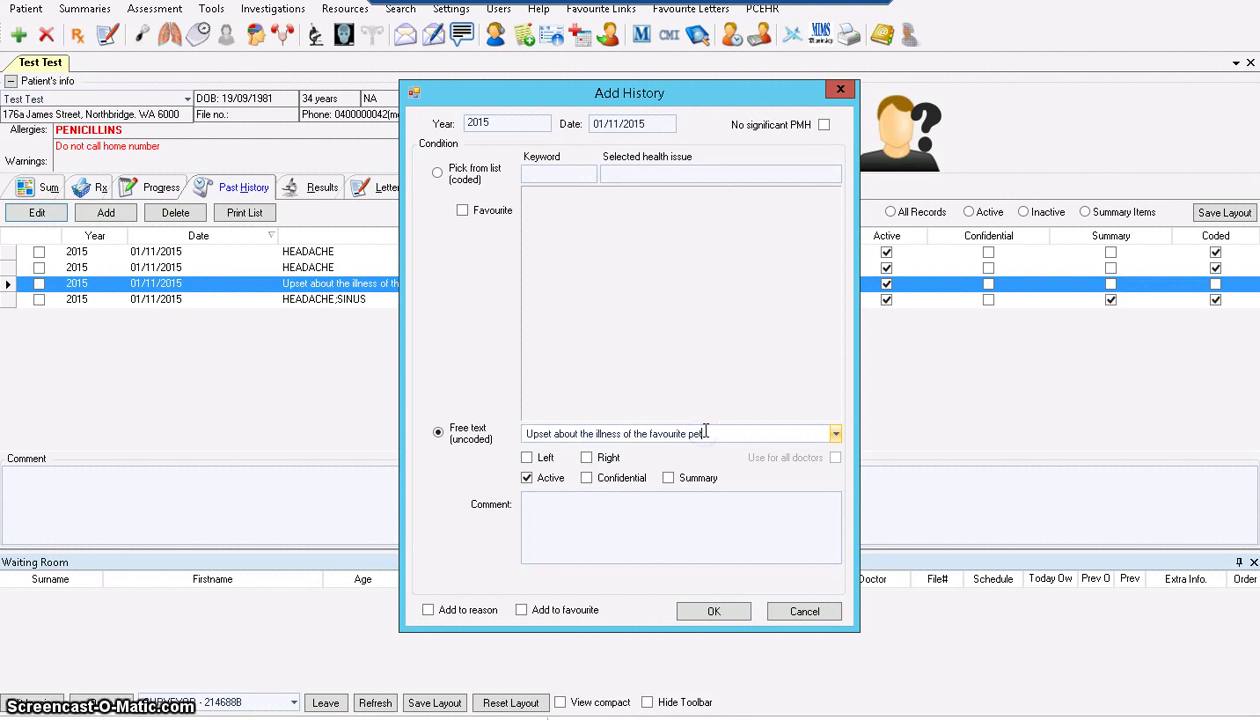
text(...)
click(713, 611)
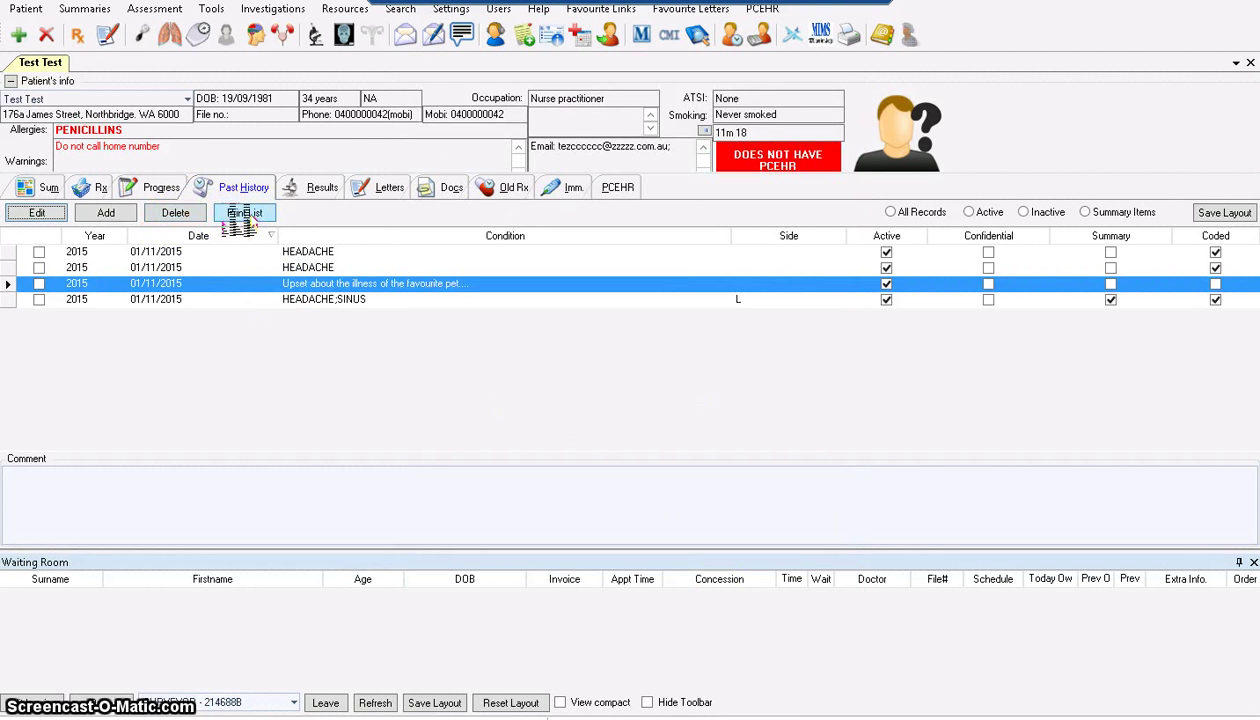
Step: Open the patient's results and browse the desktop and the user's Documents folder for an image file to import
click(310, 187)
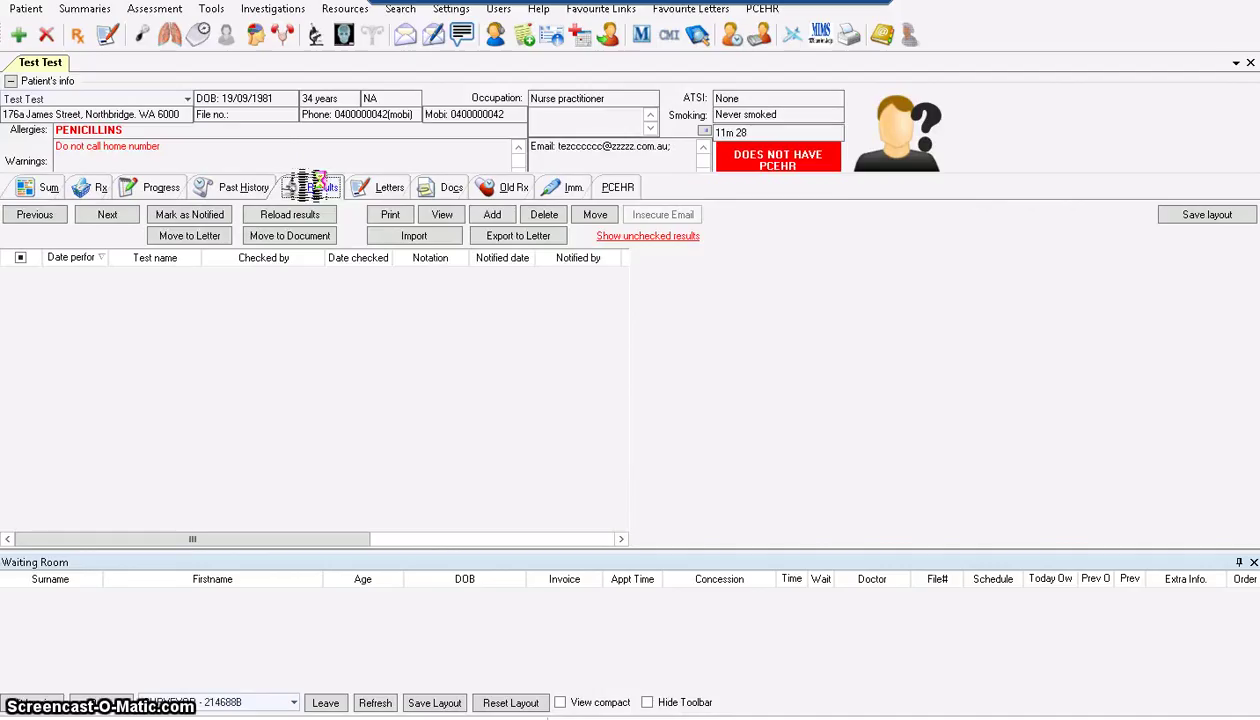
click(413, 238)
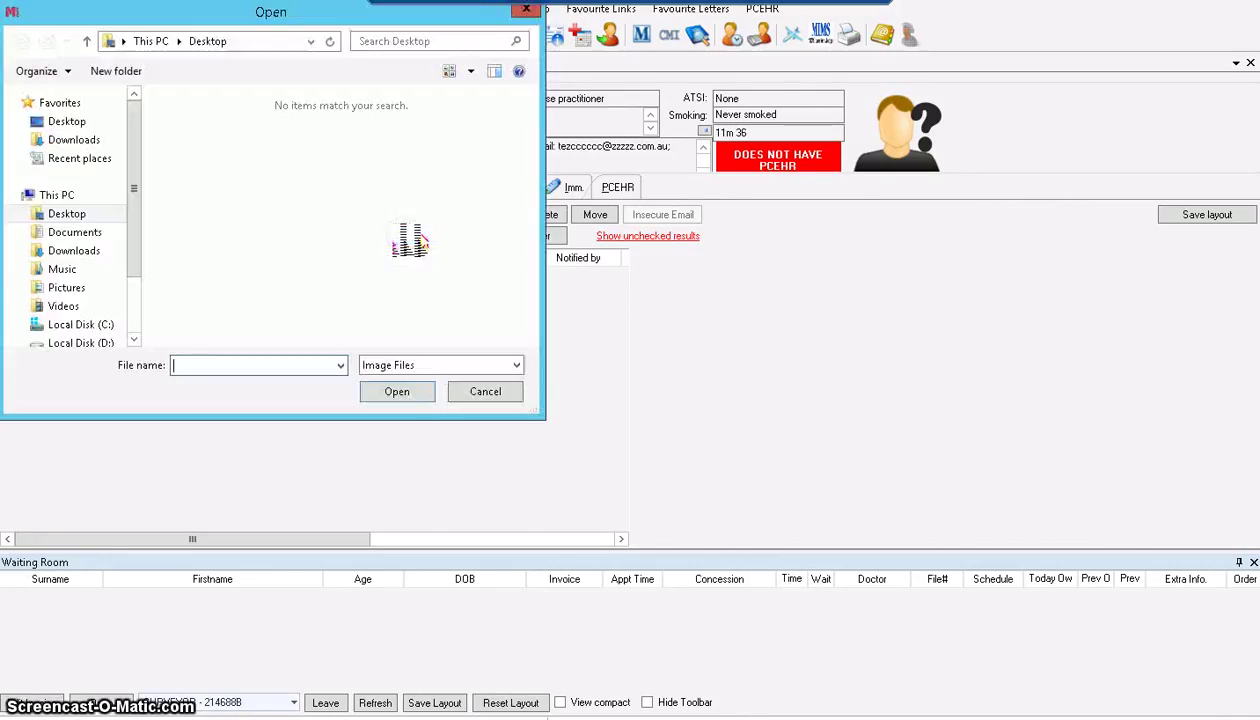
click(60, 122)
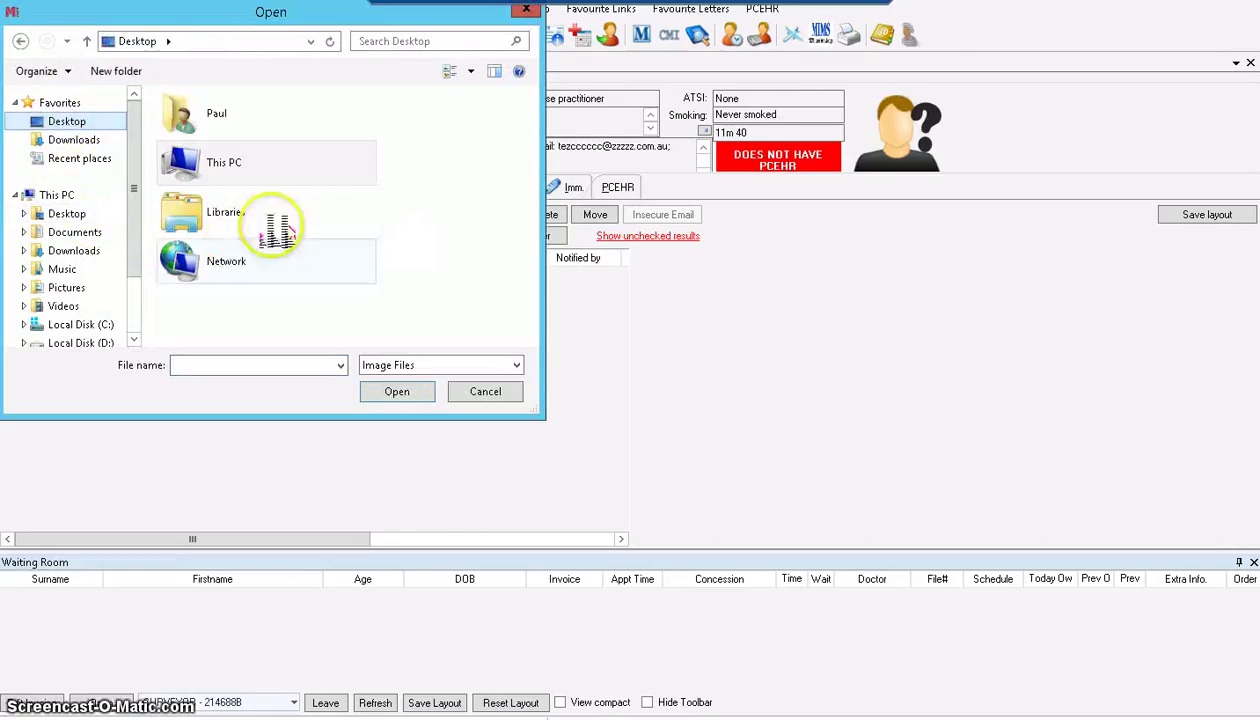
double_click(215, 118)
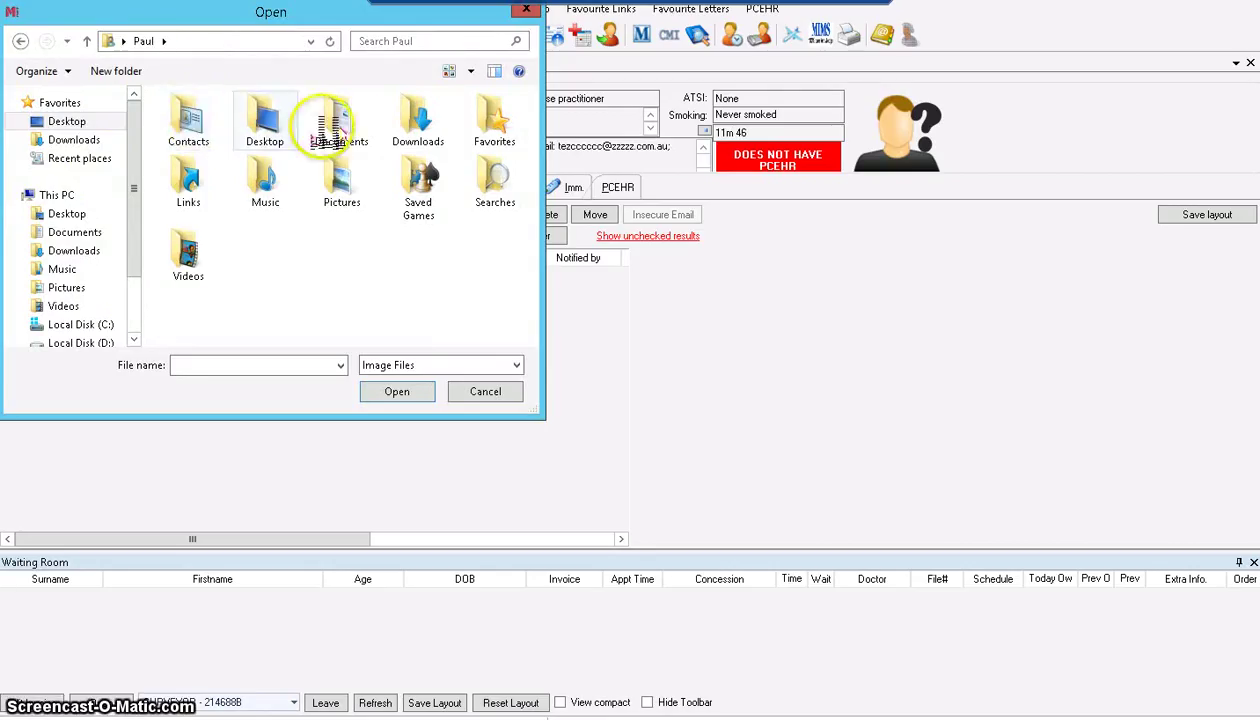
double_click(330, 128)
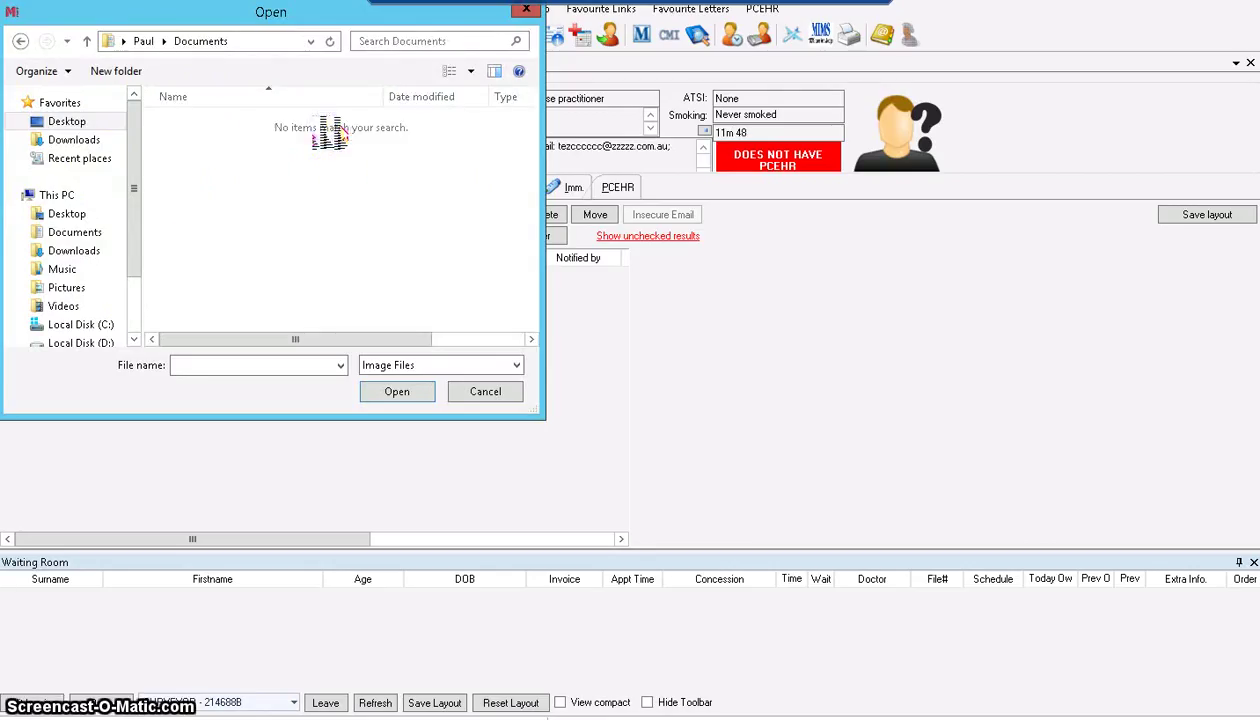
click(527, 11)
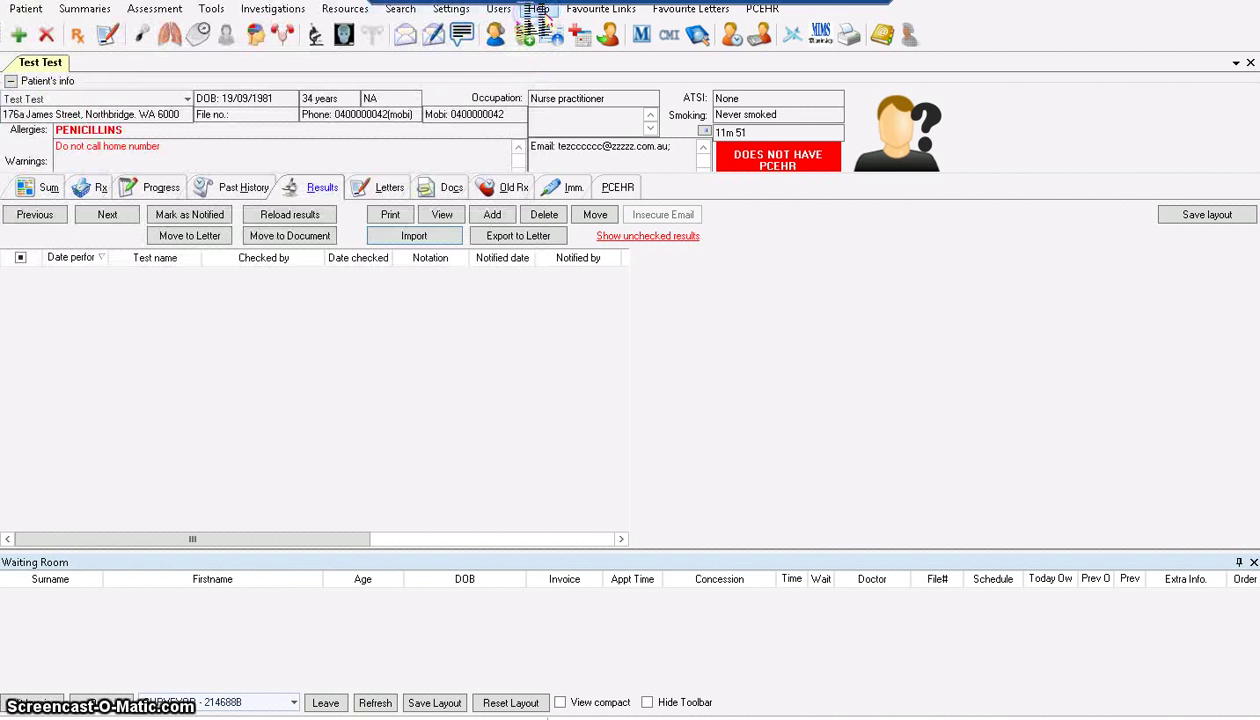
Step: Create a manual result with the text "test BSL 6.5 mM" and try to save it without a subject
click(445, 237)
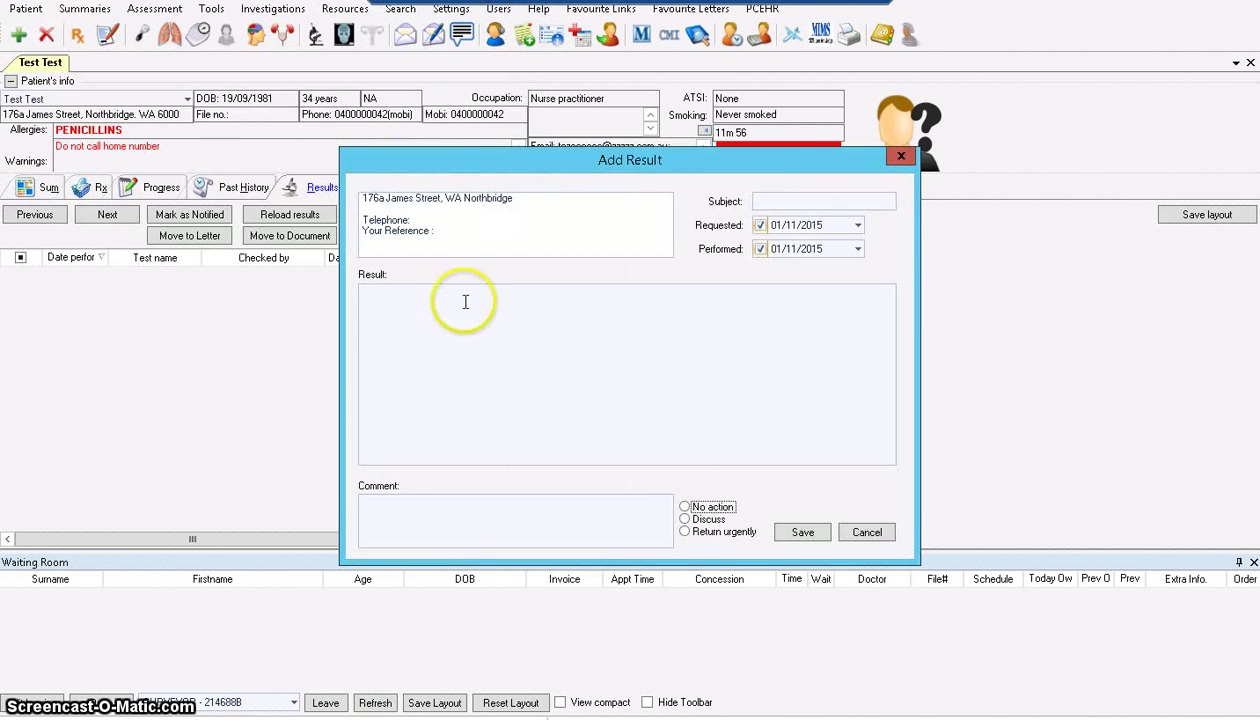
click(451, 329)
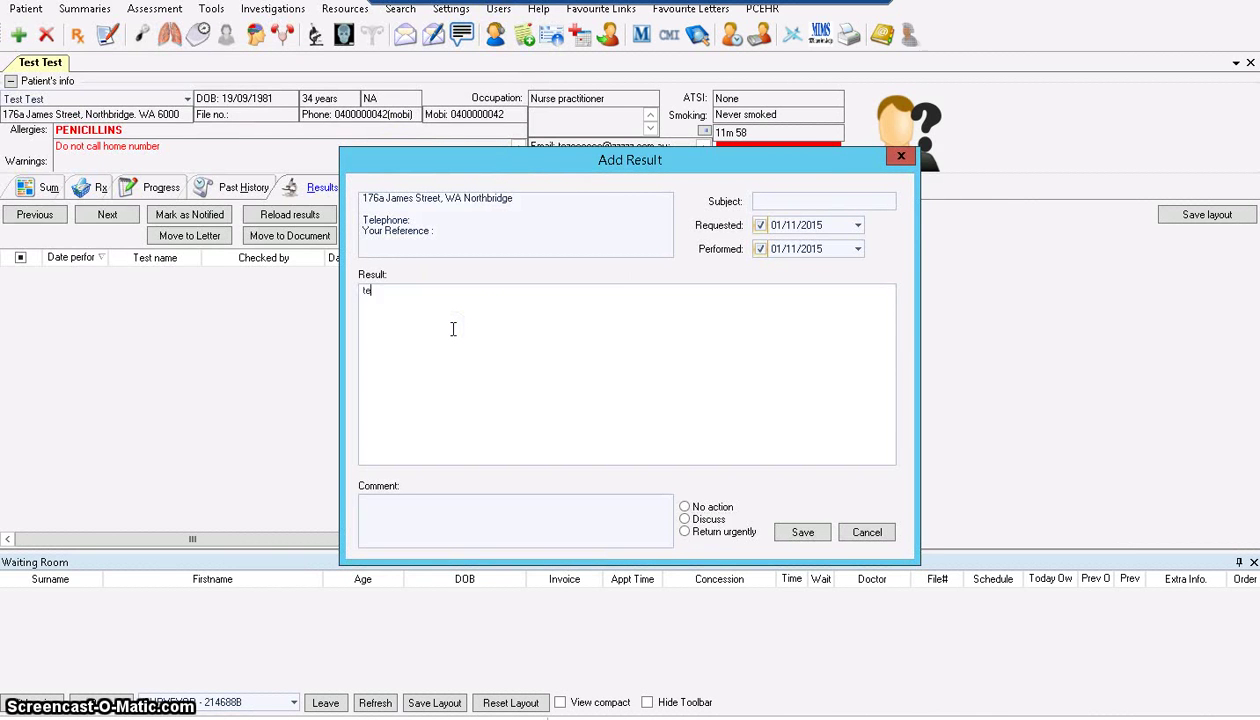
text(test)
click(453, 329)
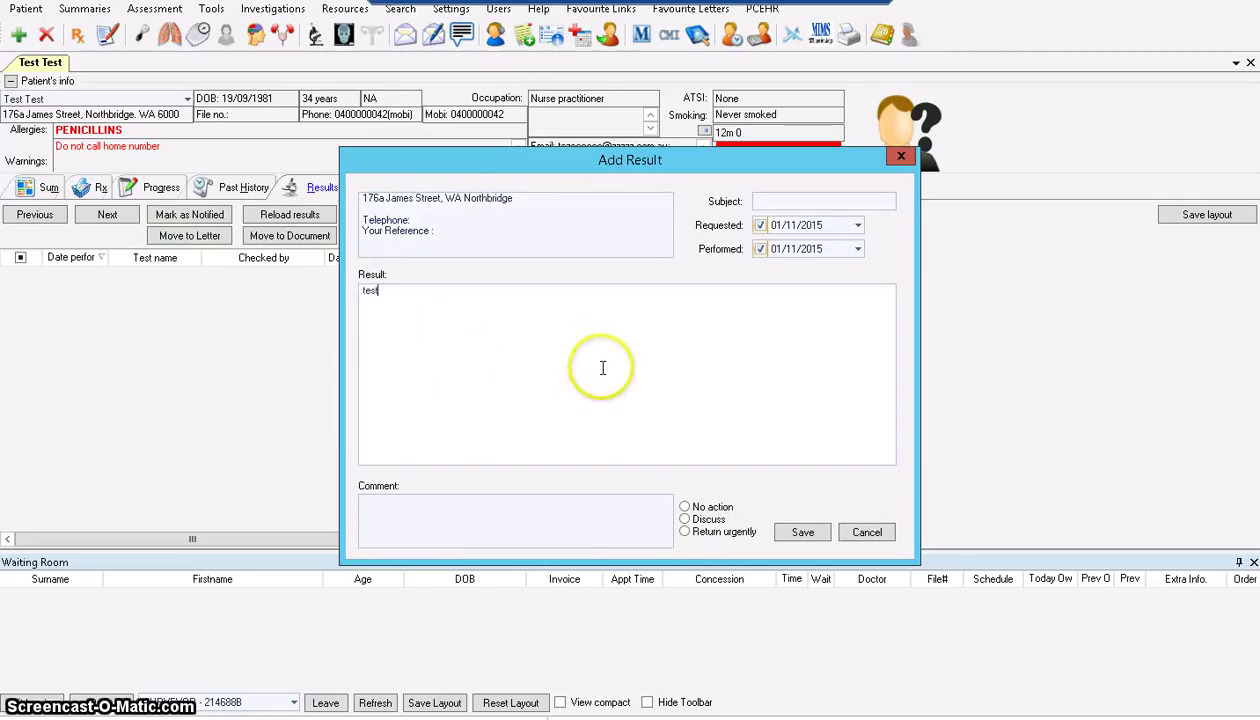
text(BSL 6)
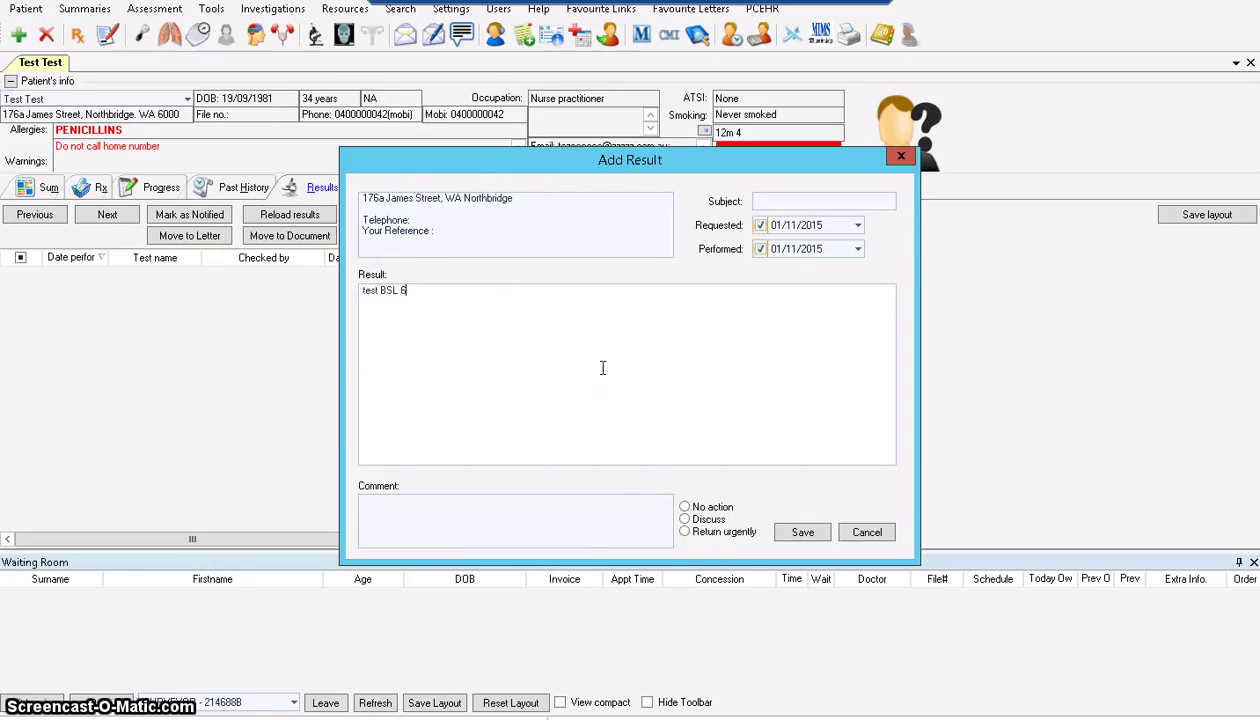
text(.5 mM)
click(803, 532)
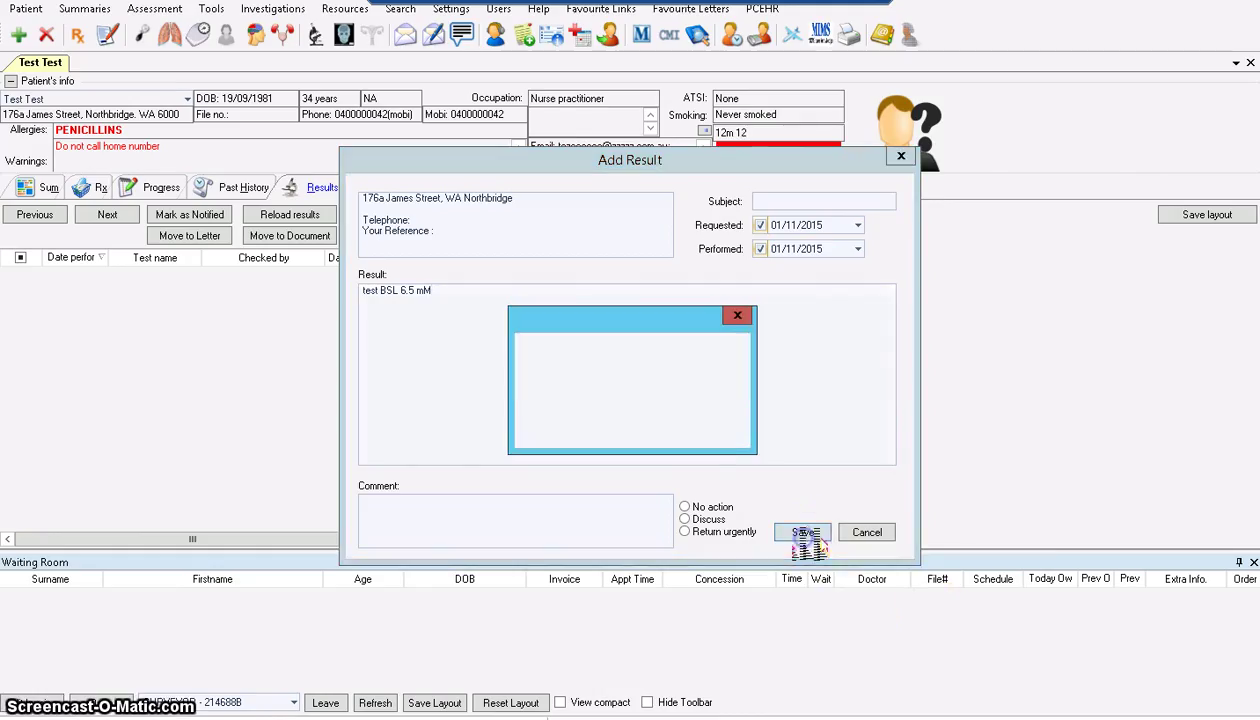
click(695, 428)
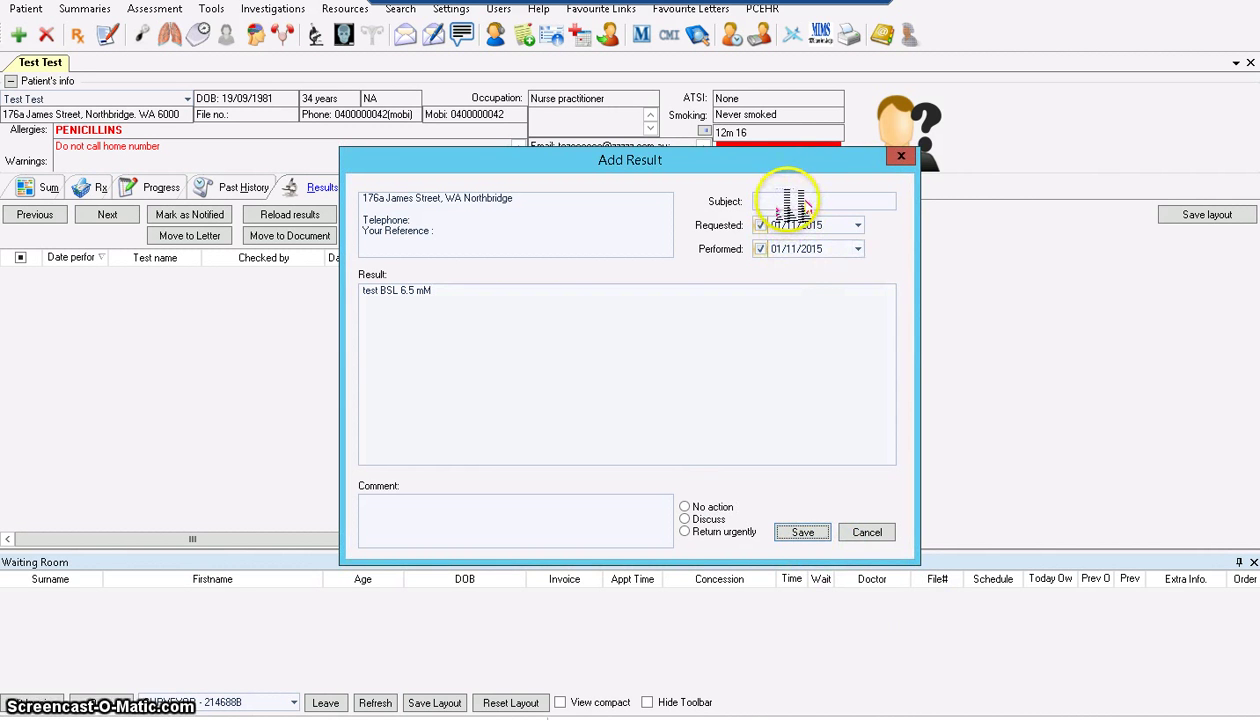
Step: Give the new result the subject "sugar", mark it as No action and save it
click(789, 200)
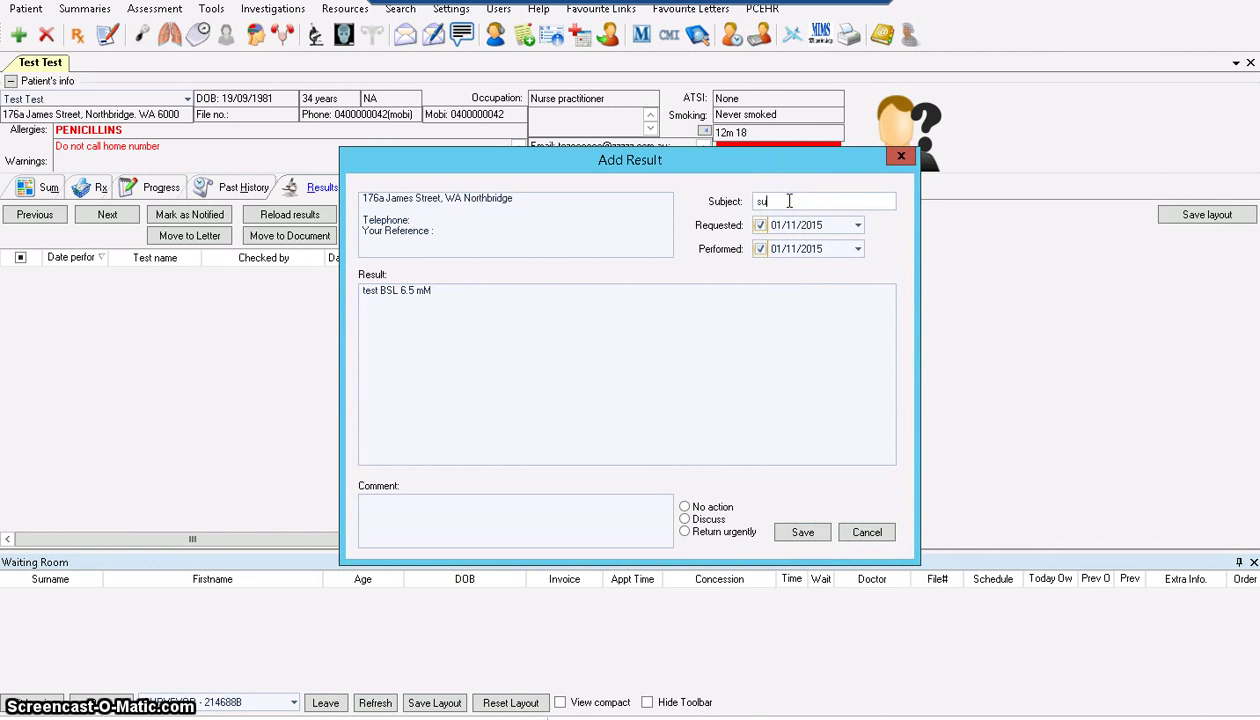
text(sugar)
click(803, 531)
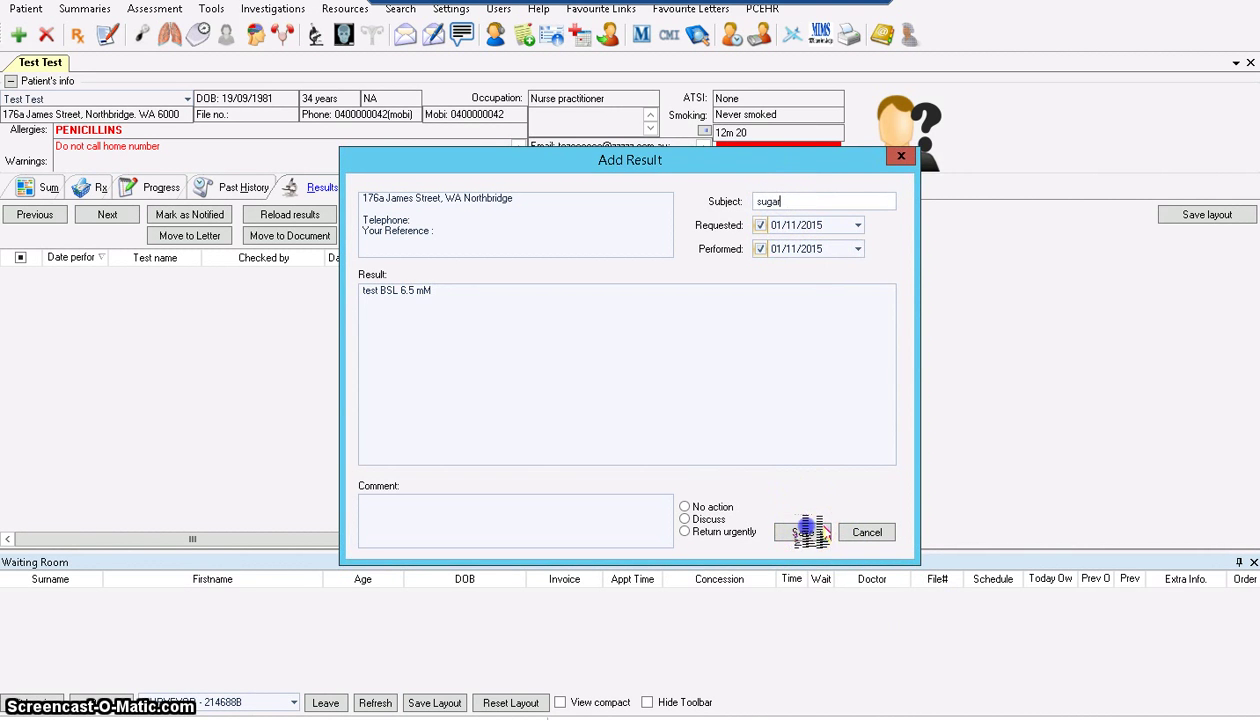
click(712, 419)
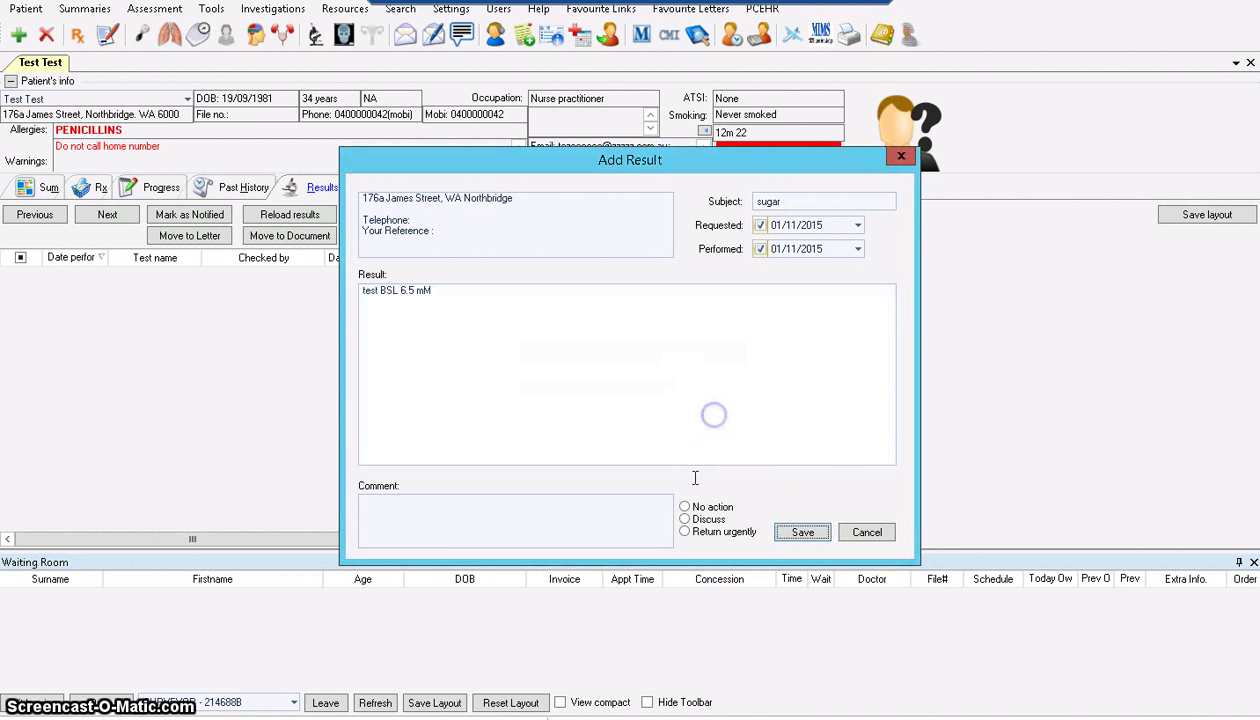
click(685, 507)
click(801, 531)
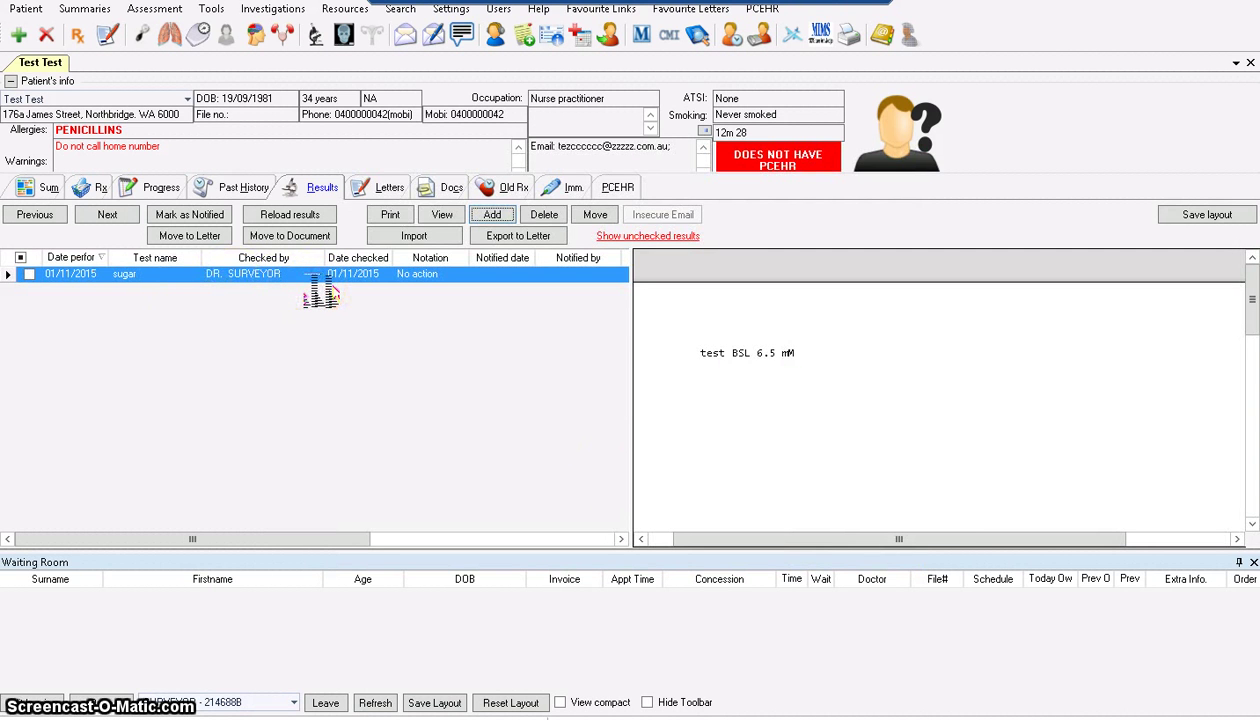
Step: Open the patient's letters list
click(381, 188)
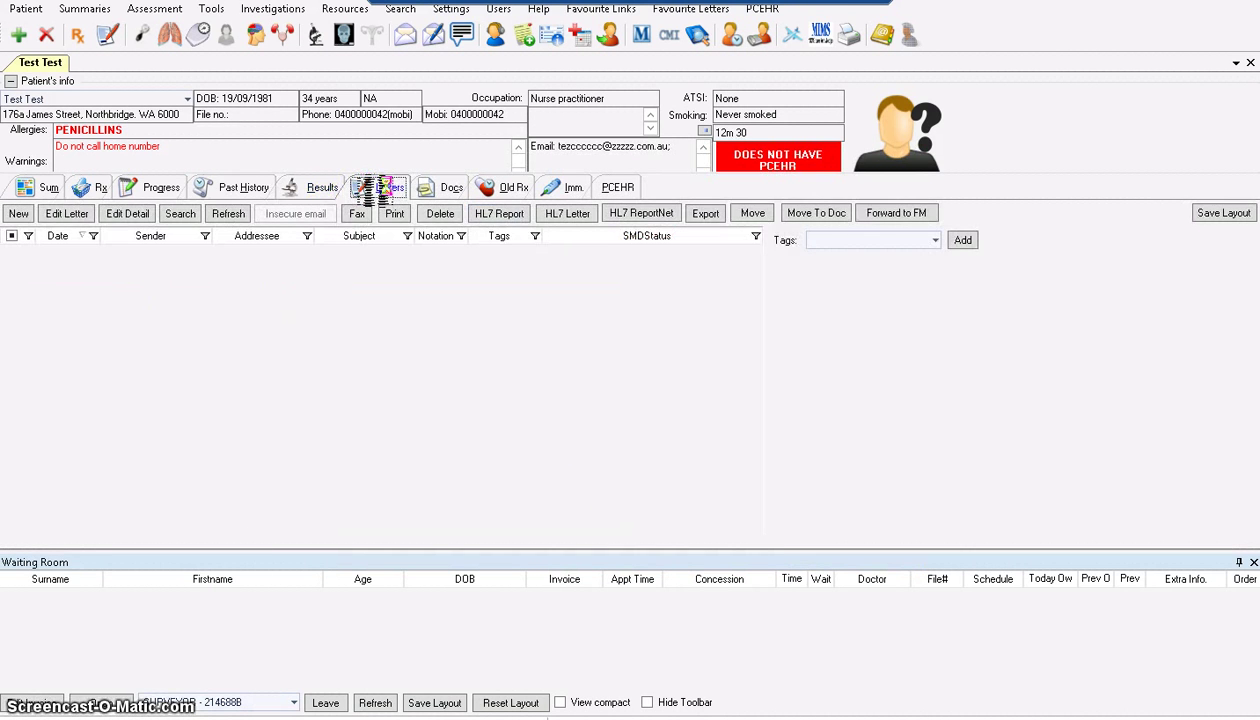